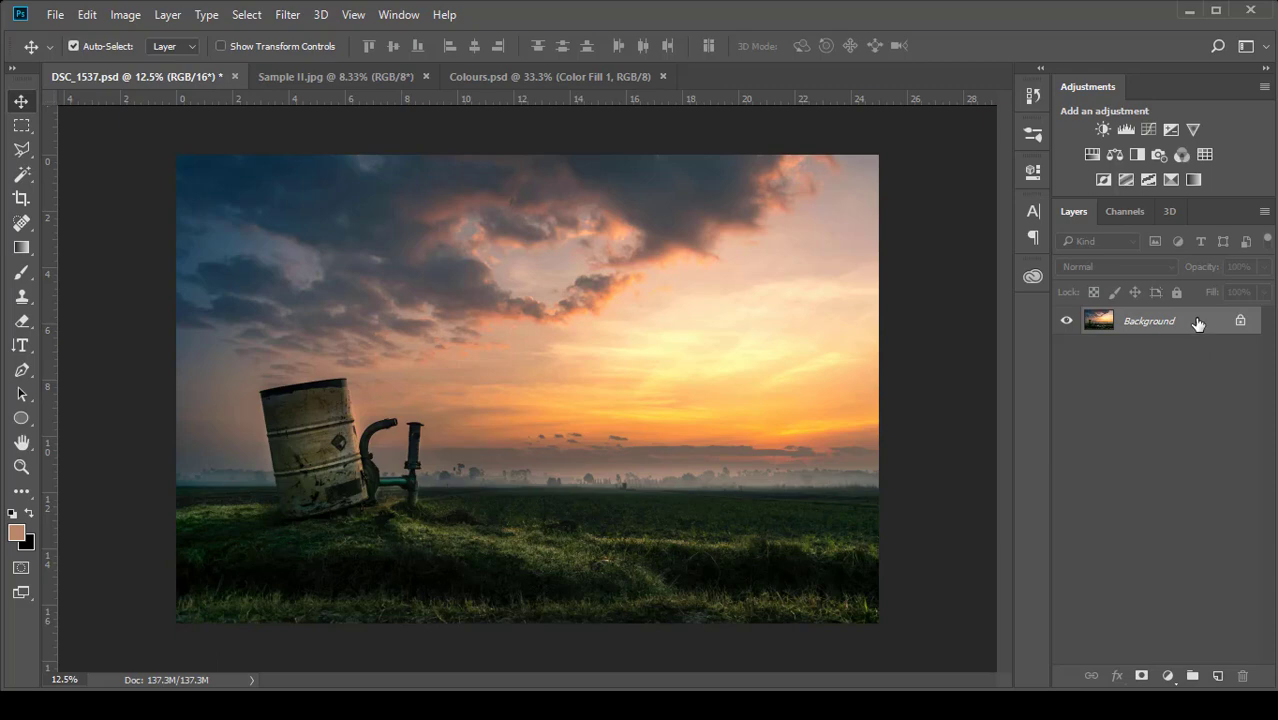
Step: Duplicate the Background layer as "Background copy" and delete that copy
right_click(1197, 323)
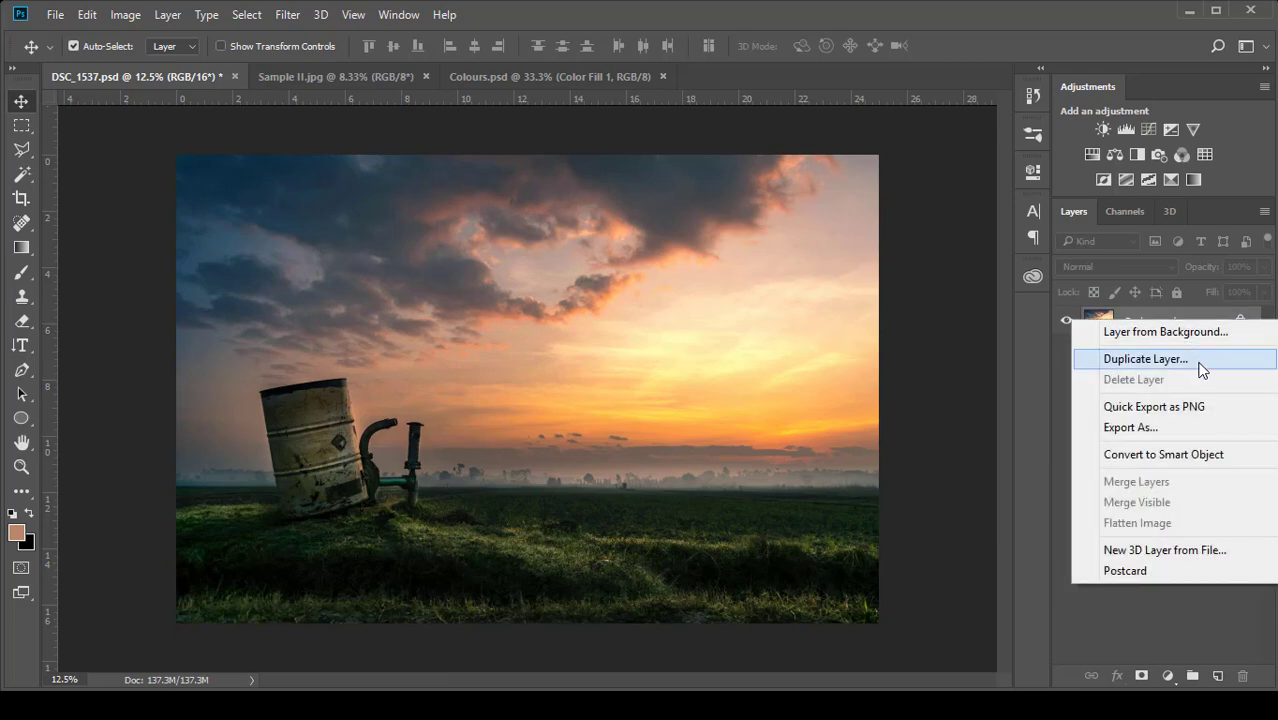
click(1146, 359)
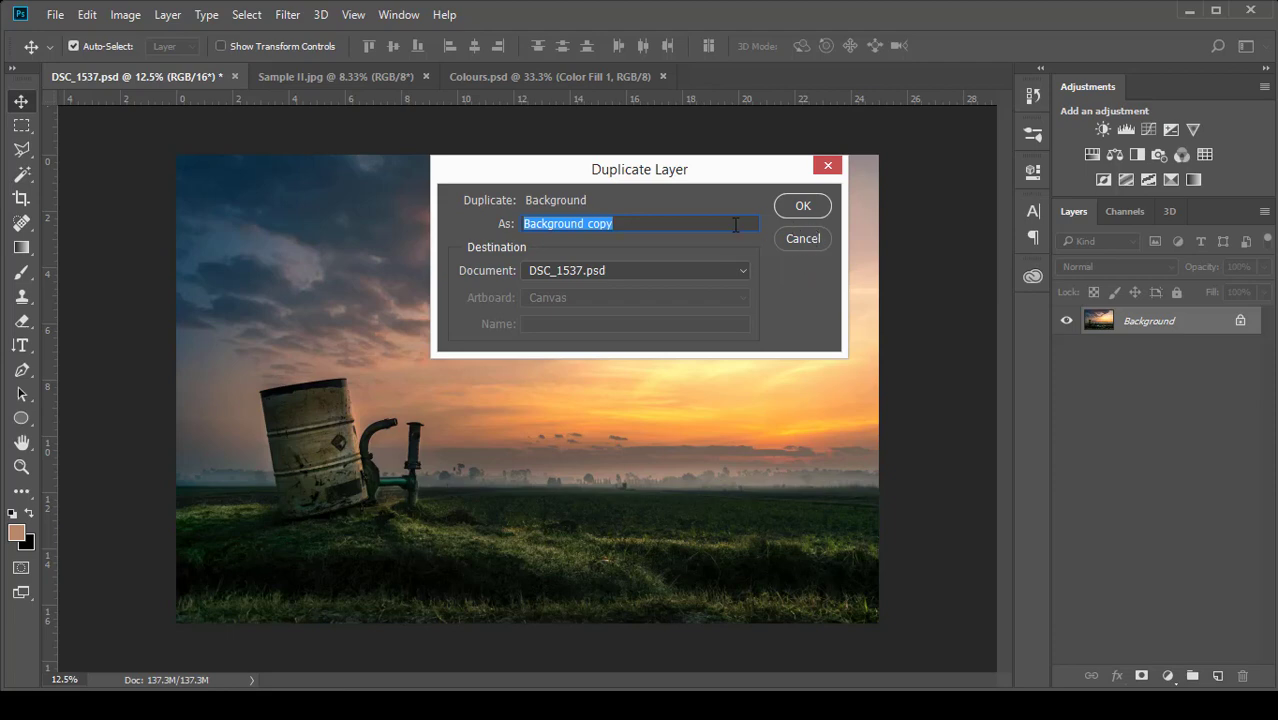
click(803, 205)
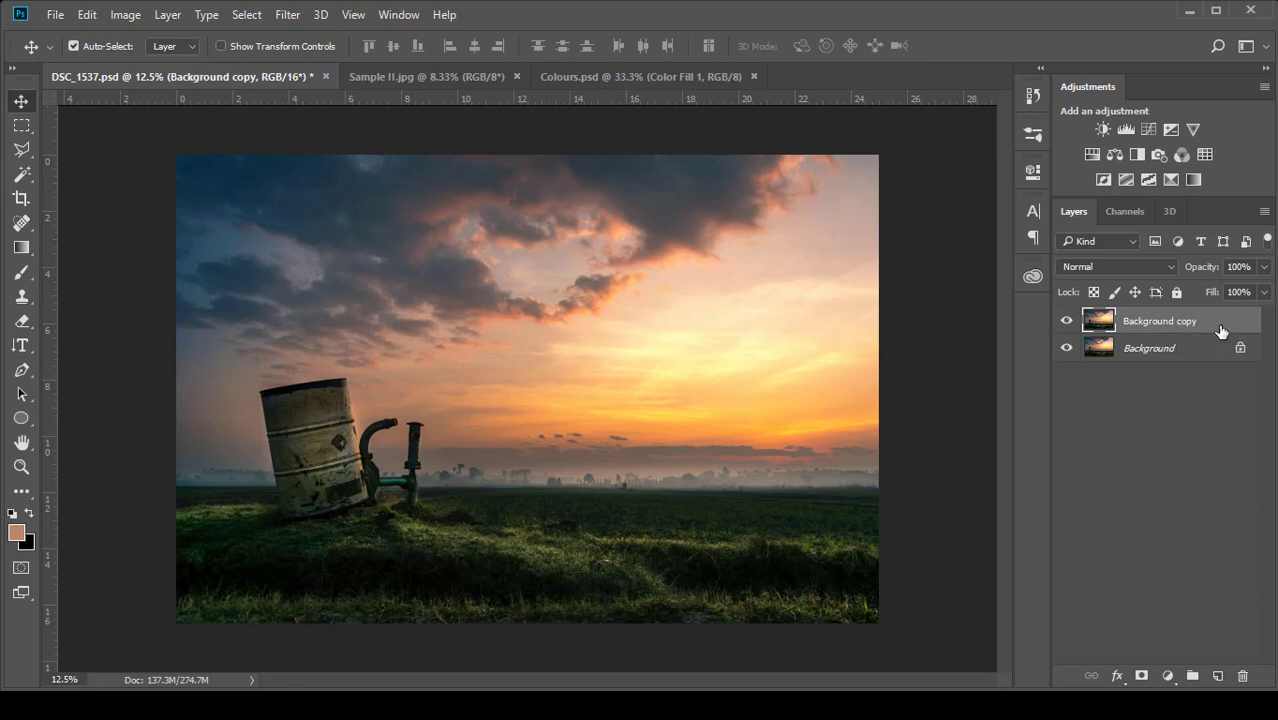
key(Delete)
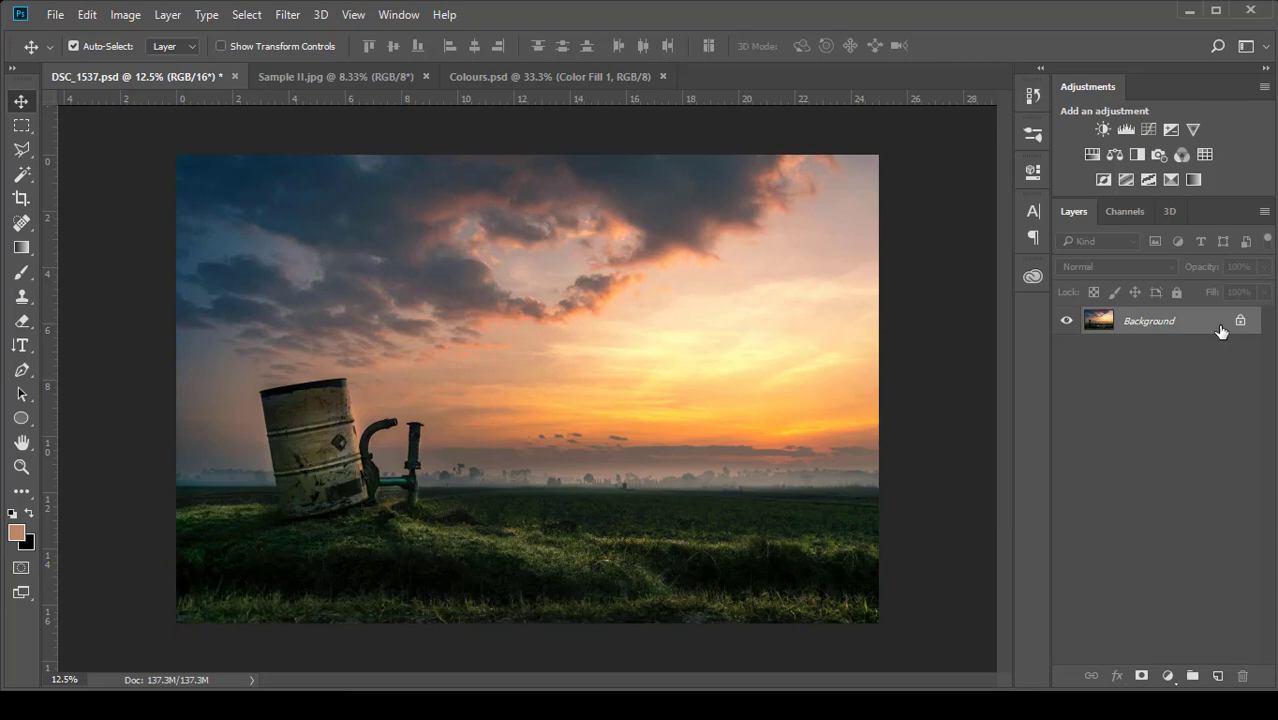
Step: Copy the Background to a new layer above it and check the copy by hiding and reshowing the Background
key(ctrl)
key(ctrl+j)
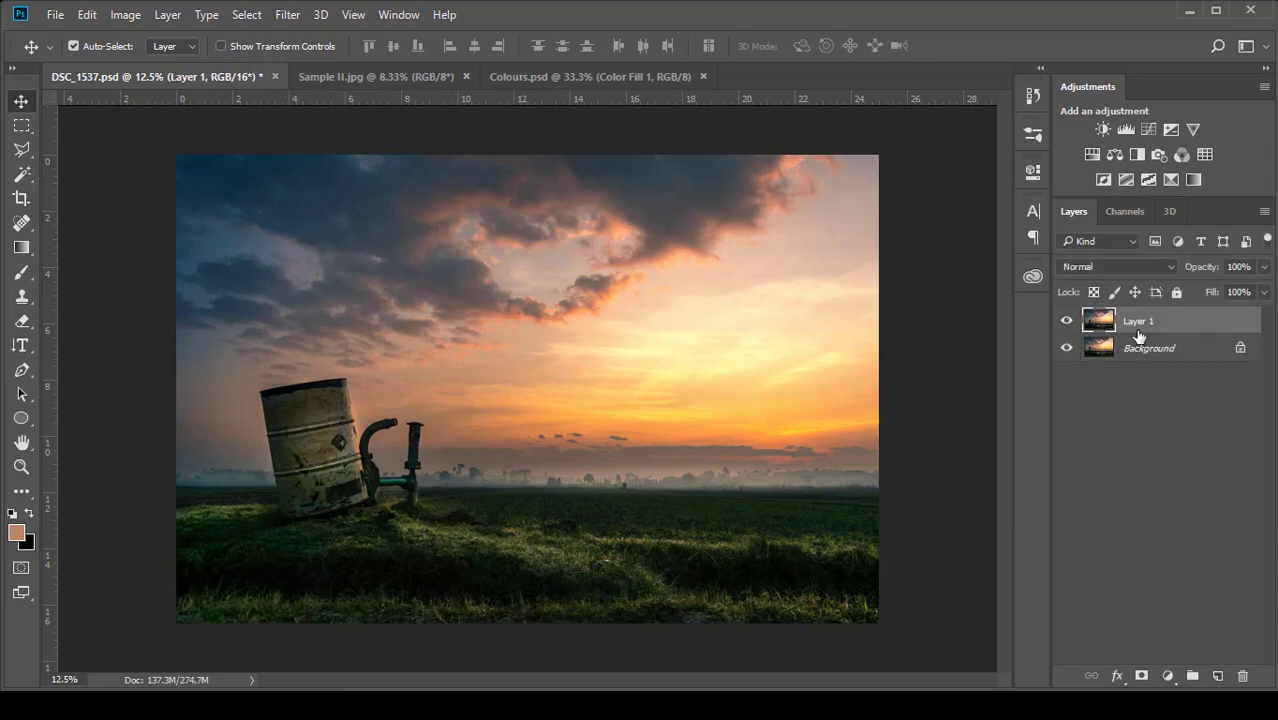
click(1066, 347)
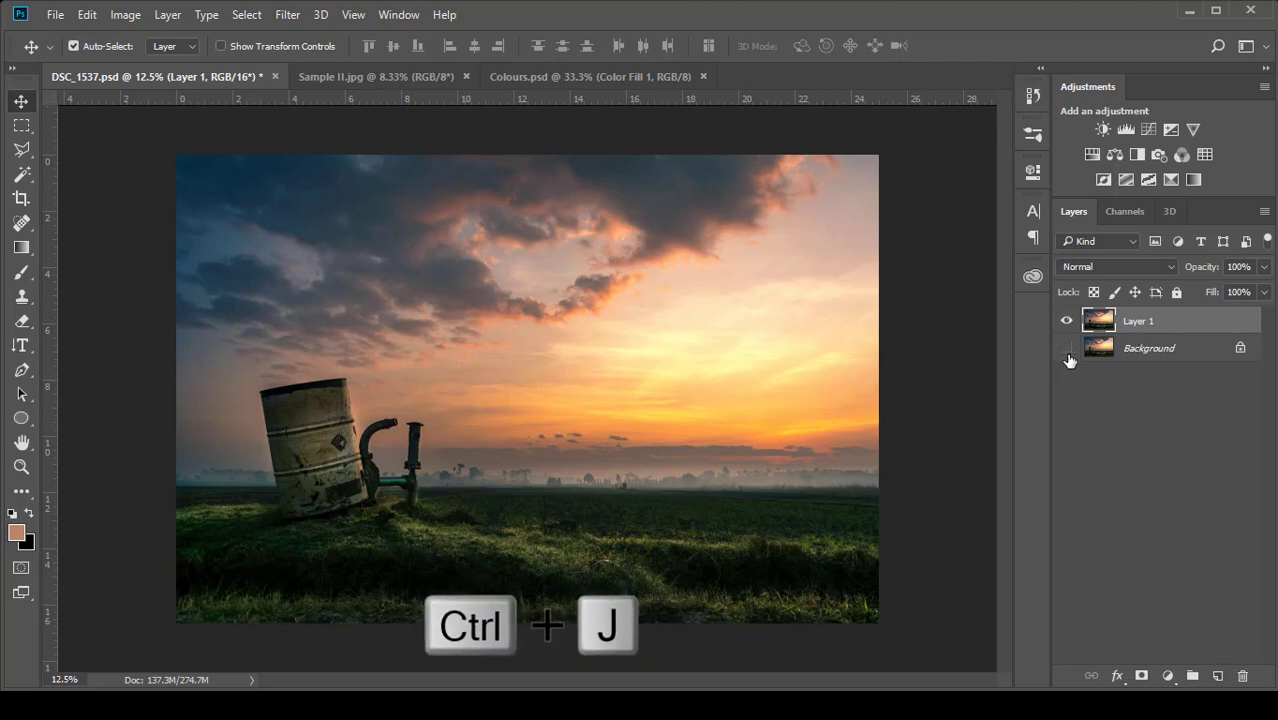
click(1066, 347)
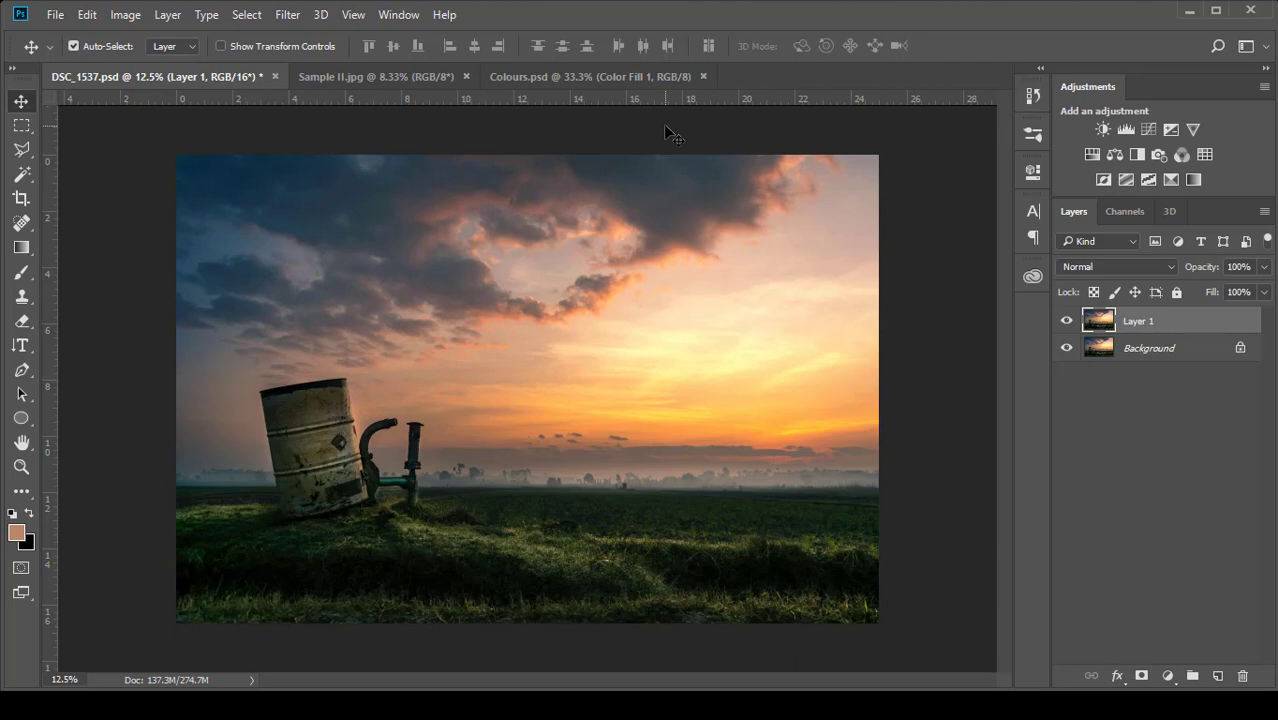
click(399, 15)
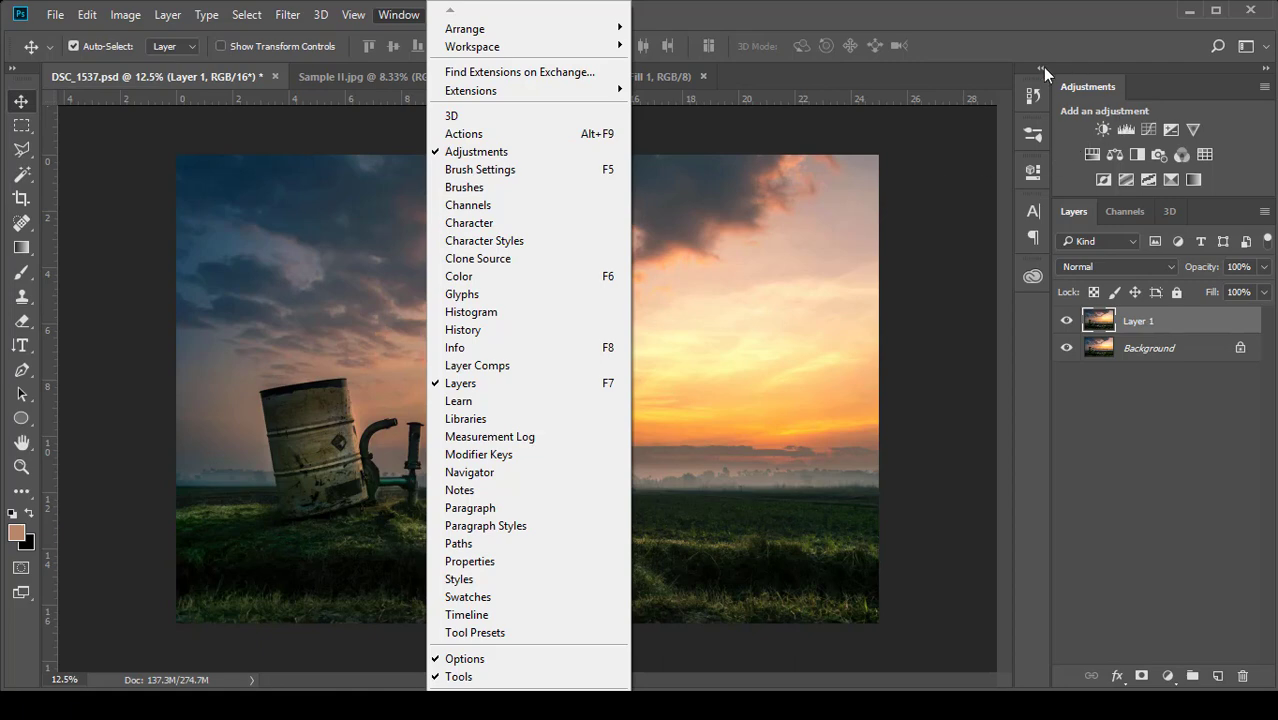
click(800, 10)
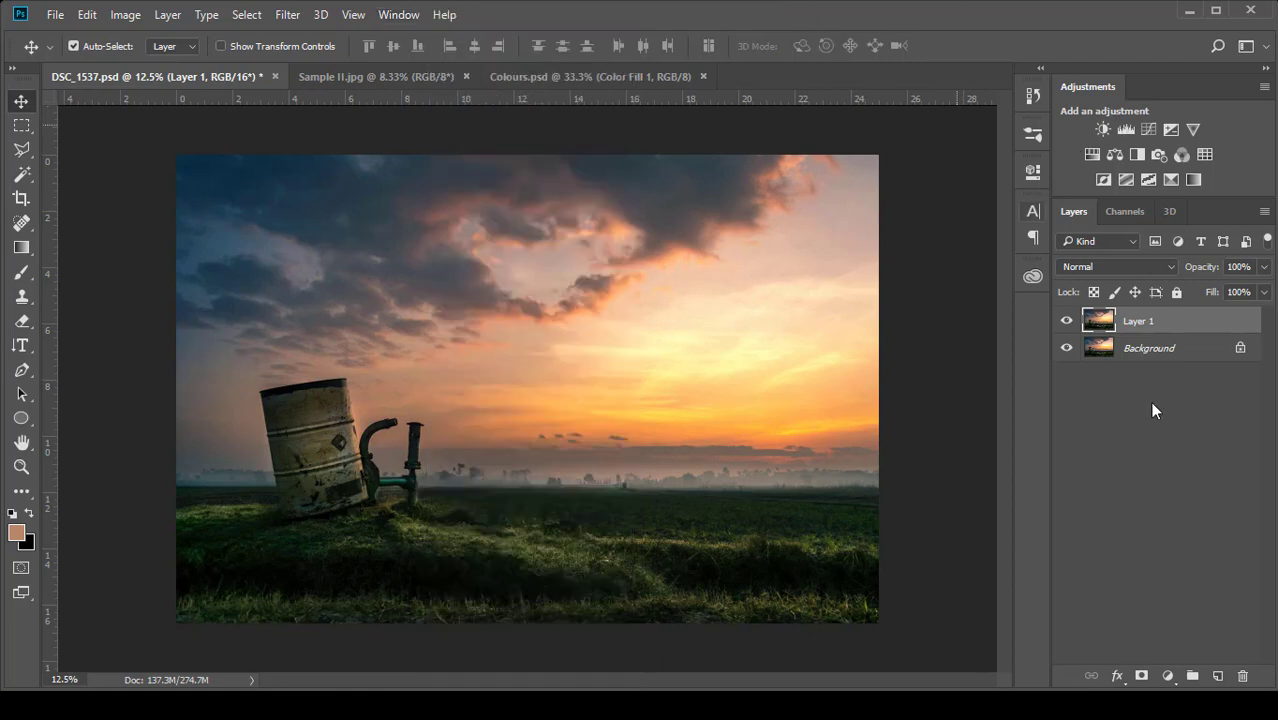
Step: Add a Curves adjustment layer above Layer 1, leaving its default straight curve
click(1167, 676)
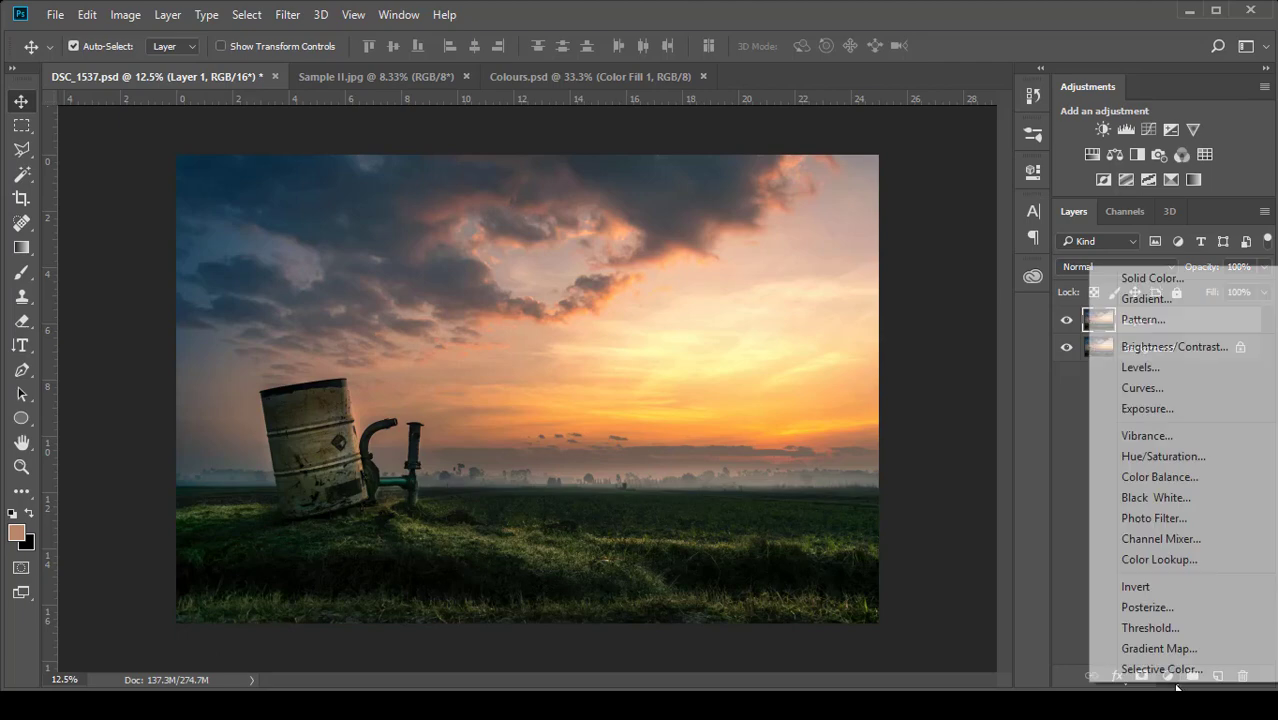
click(1150, 393)
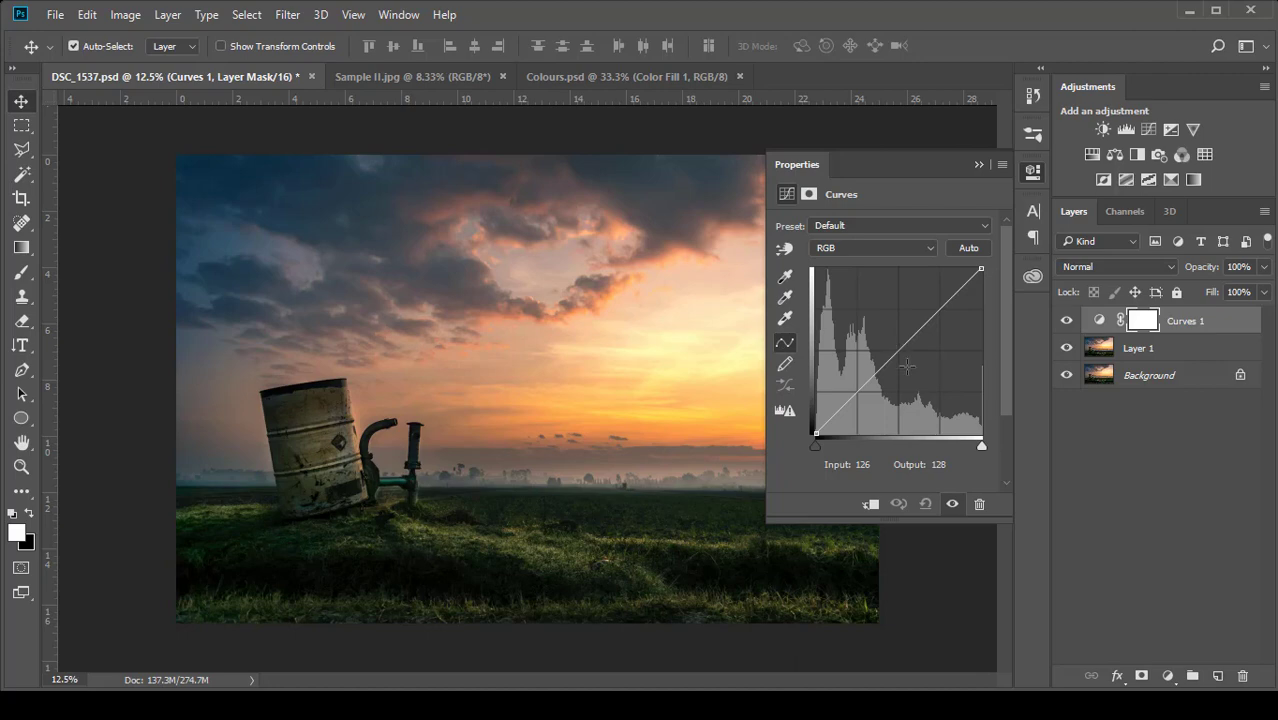
drag(898, 350, 1012, 490)
click(979, 166)
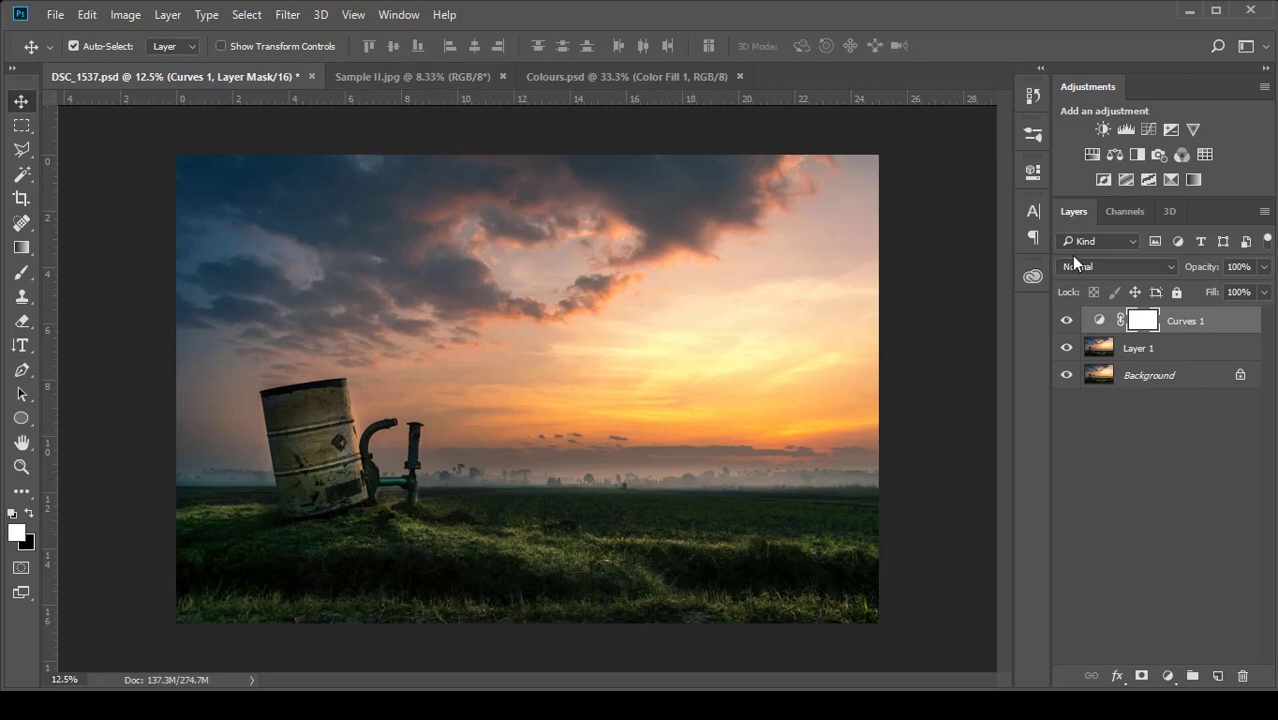
Step: Darken the image by adding a highlight point to the Curves 1 RGB curve and lowering it to input 194, output 161
double_click(1101, 323)
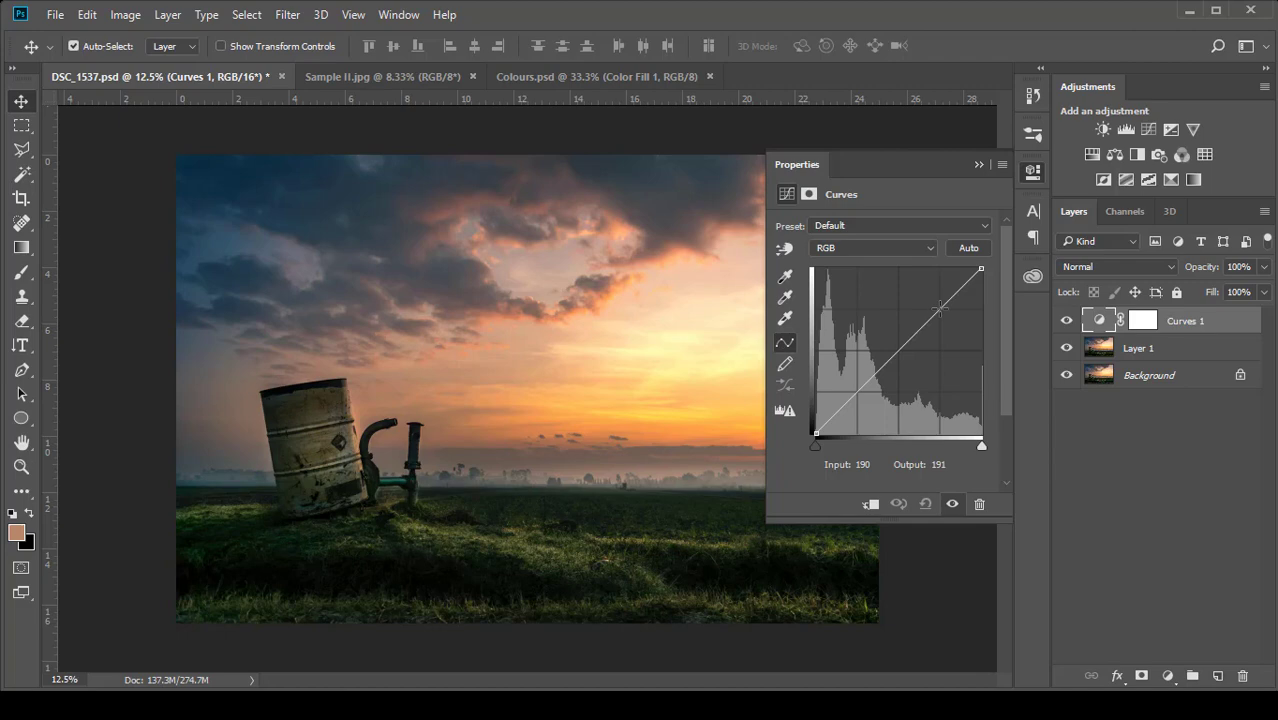
click(940, 309)
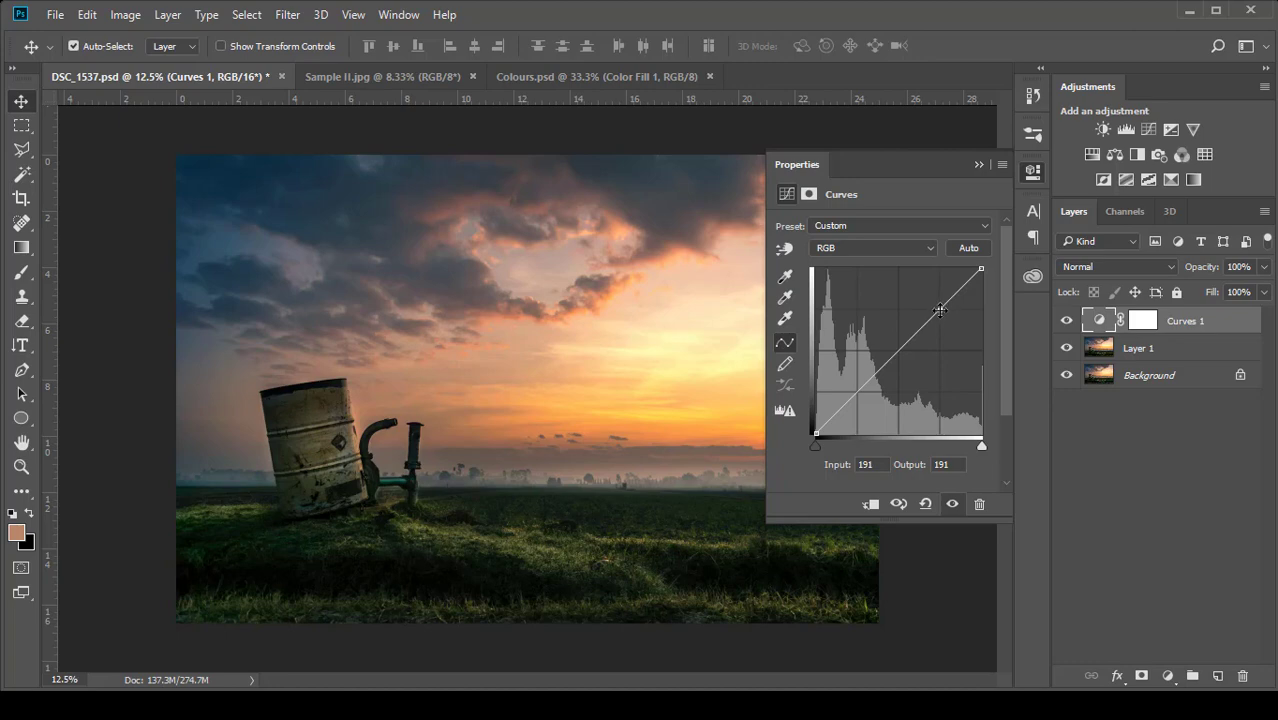
drag(940, 310, 941, 328)
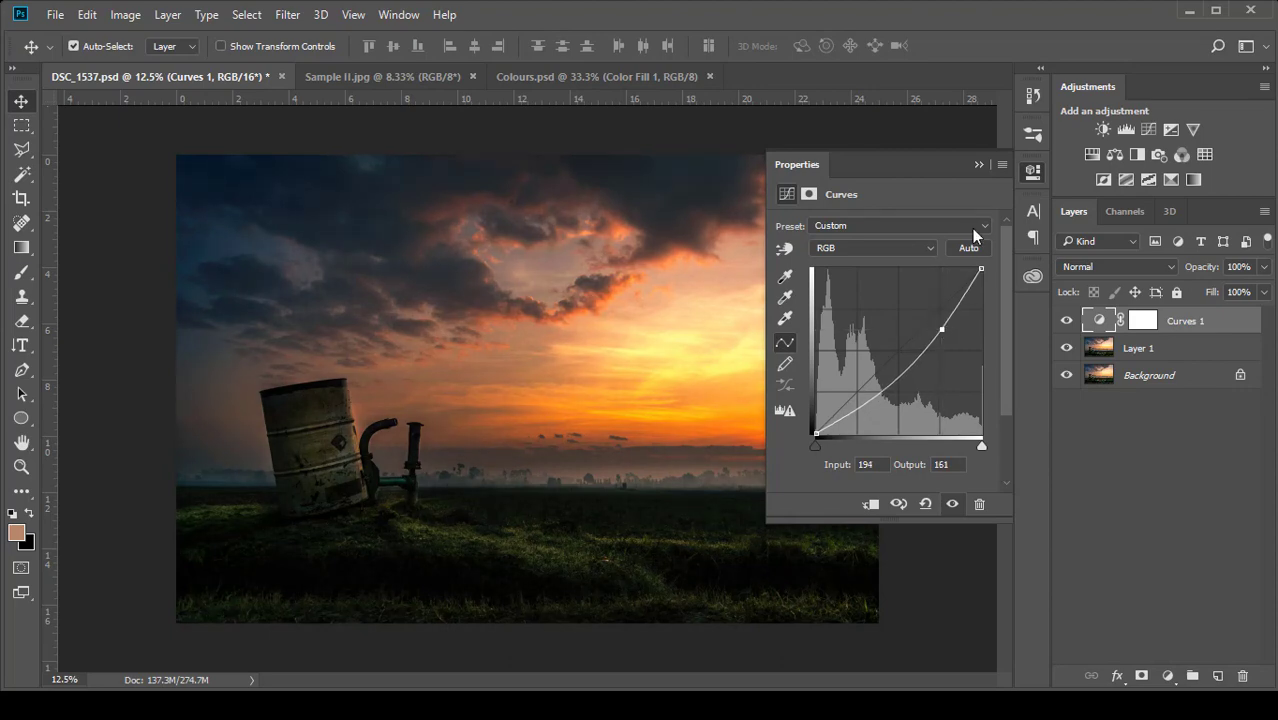
click(976, 164)
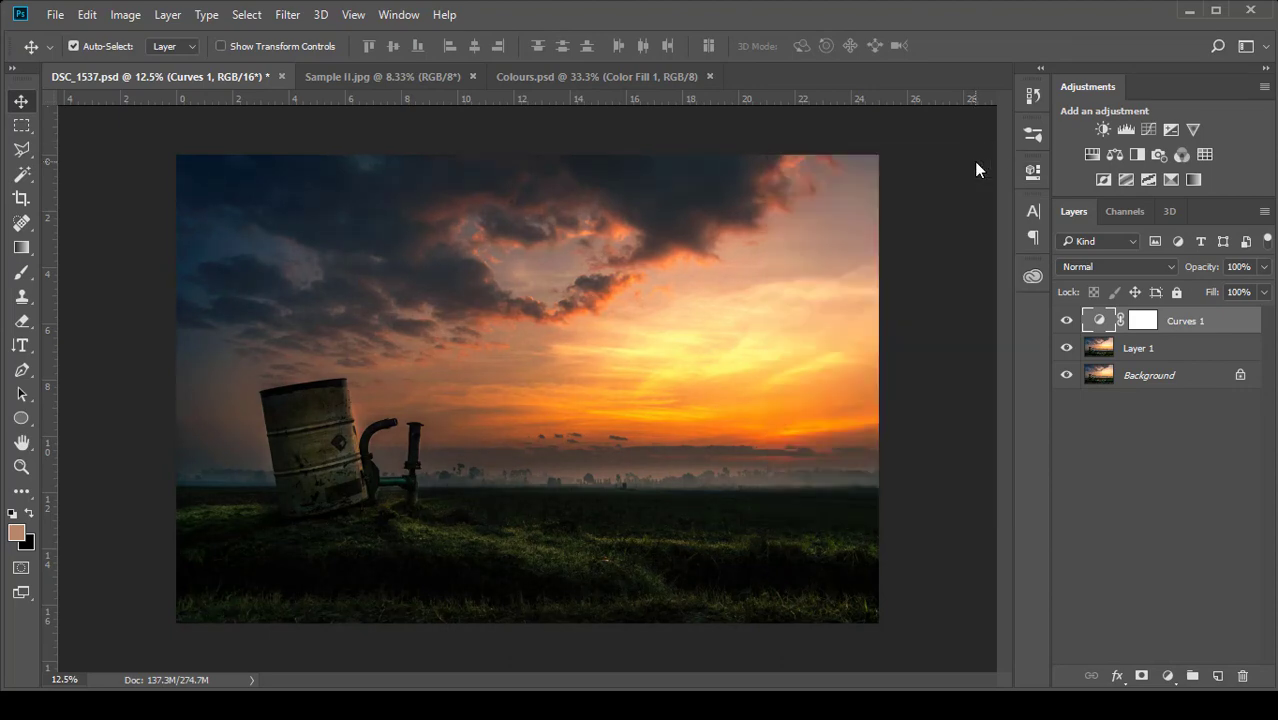
Step: Compare the darkened image with the original by repeatedly hiding and showing the Curves 1 layer
click(1067, 321)
click(1067, 321)
click(1067, 321)
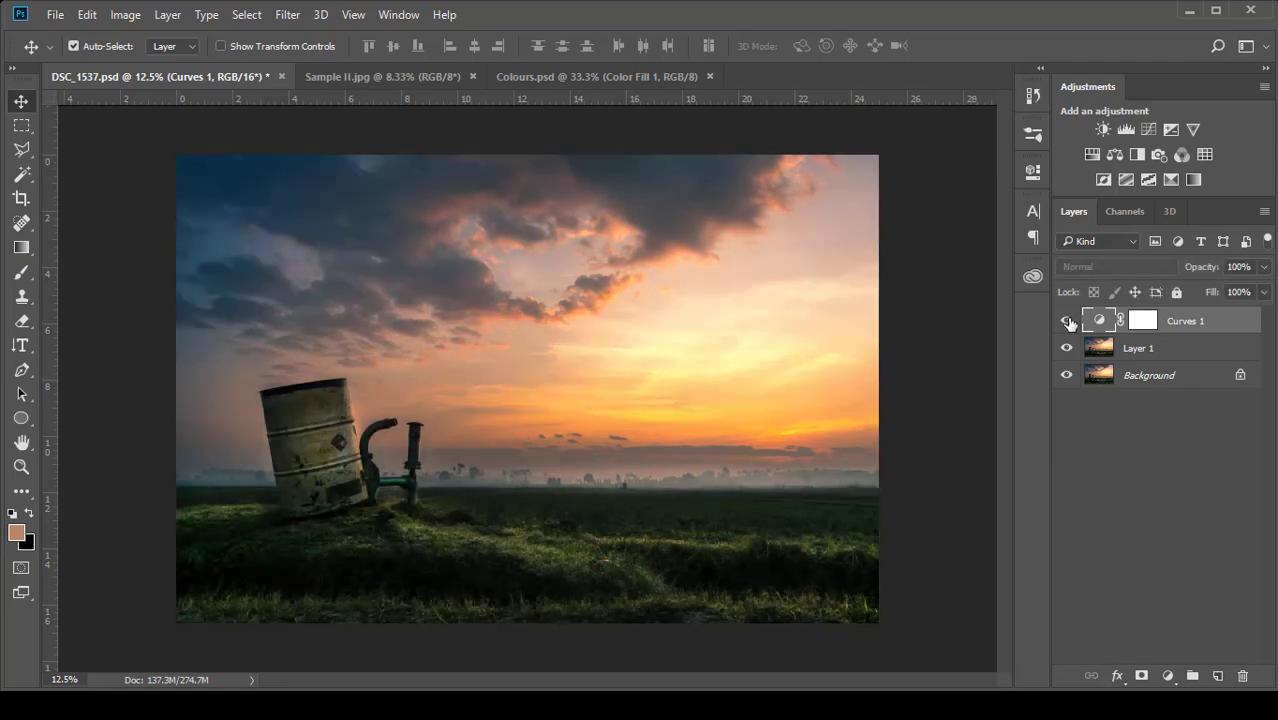
click(1067, 321)
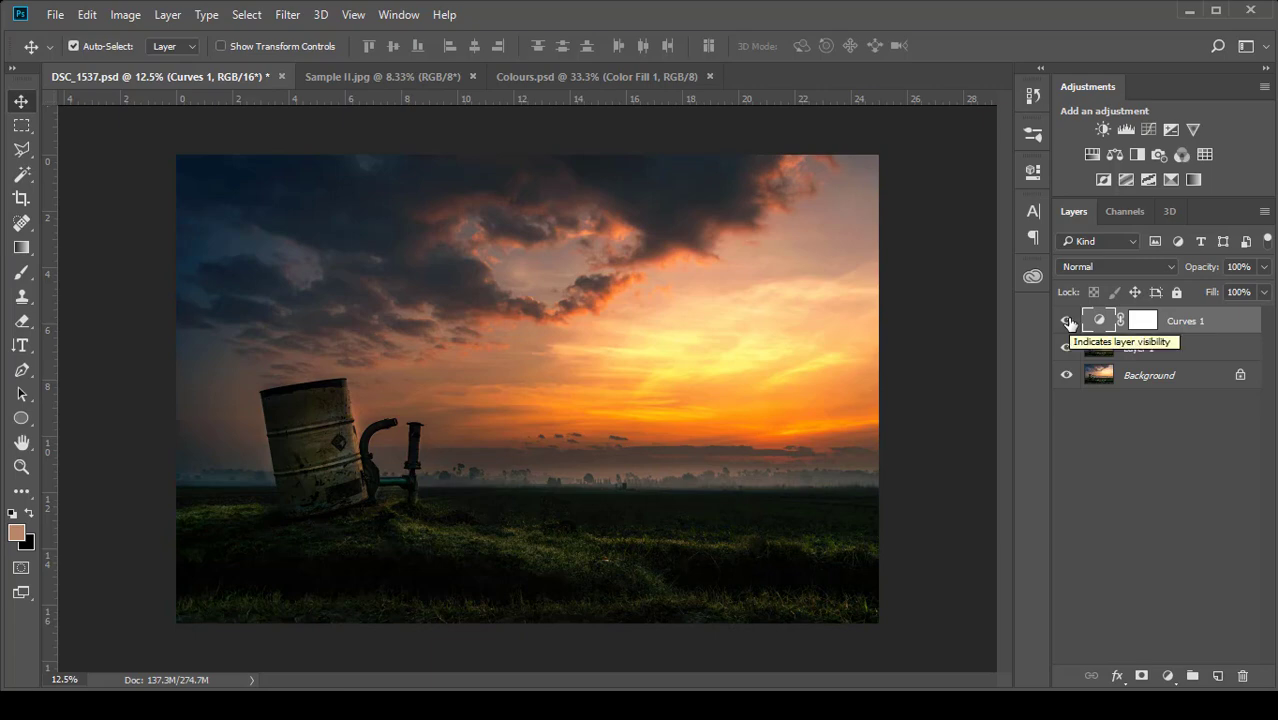
click(1067, 321)
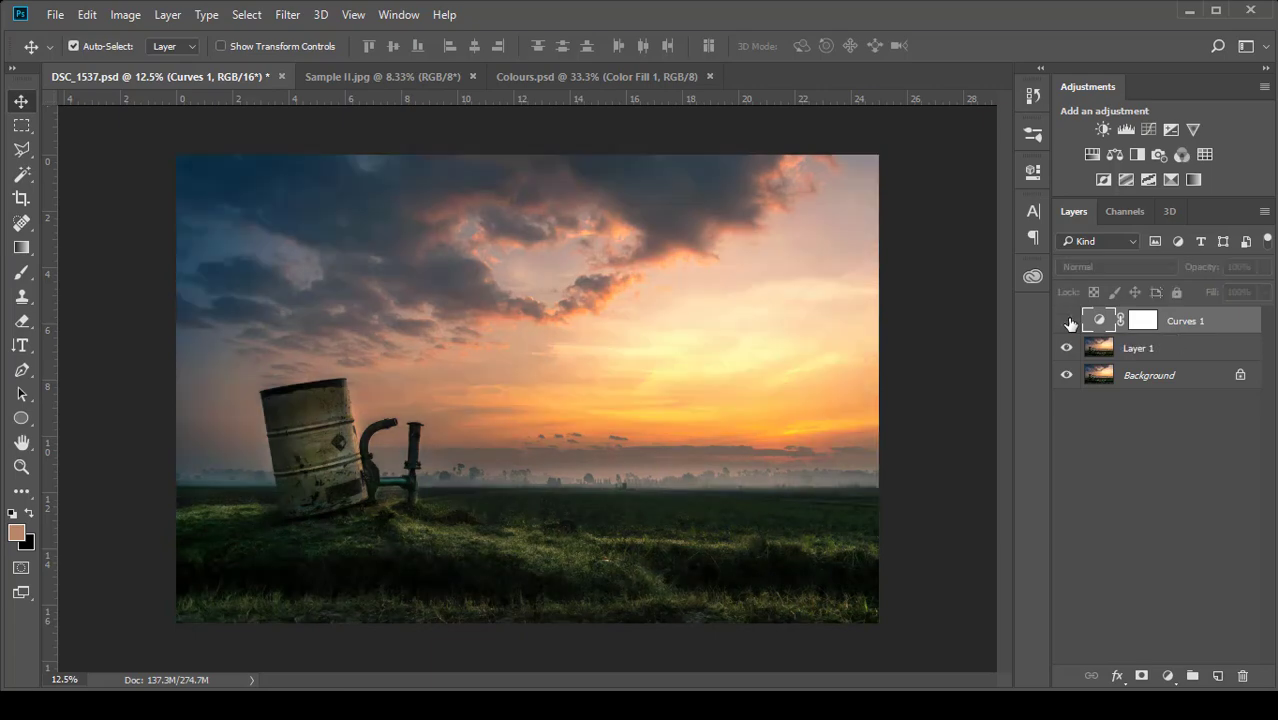
click(1067, 321)
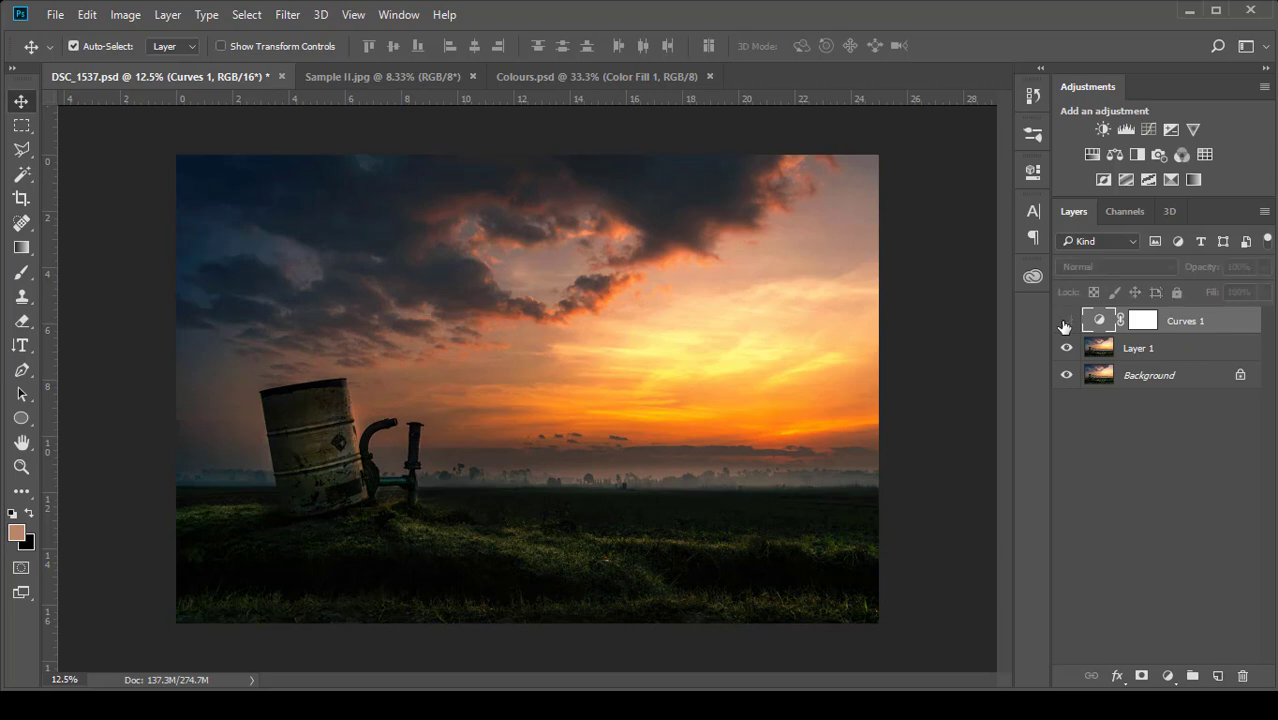
click(1067, 321)
click(1067, 321)
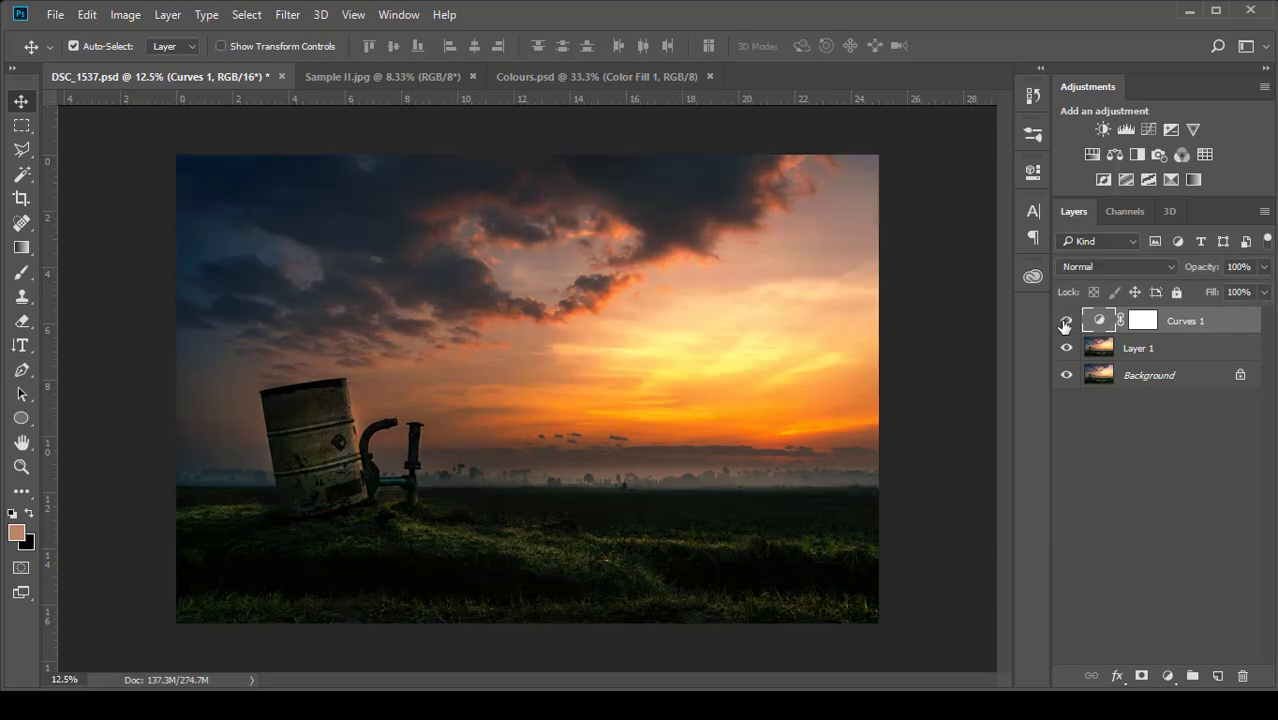
Step: Restore the shadows by adding a second point to the Curves 1 RGB curve at input 65, output 65
double_click(1099, 322)
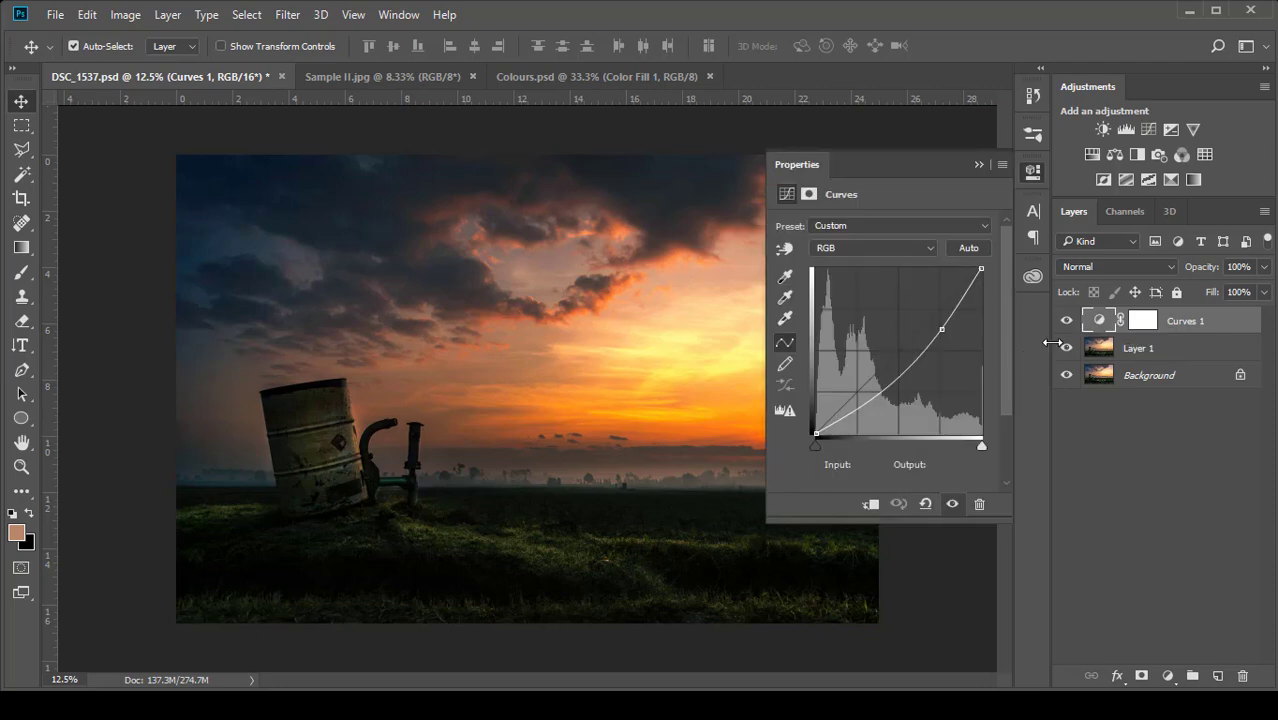
click(1066, 321)
click(1066, 321)
click(1067, 322)
click(1067, 321)
click(864, 404)
drag(864, 404, 858, 390)
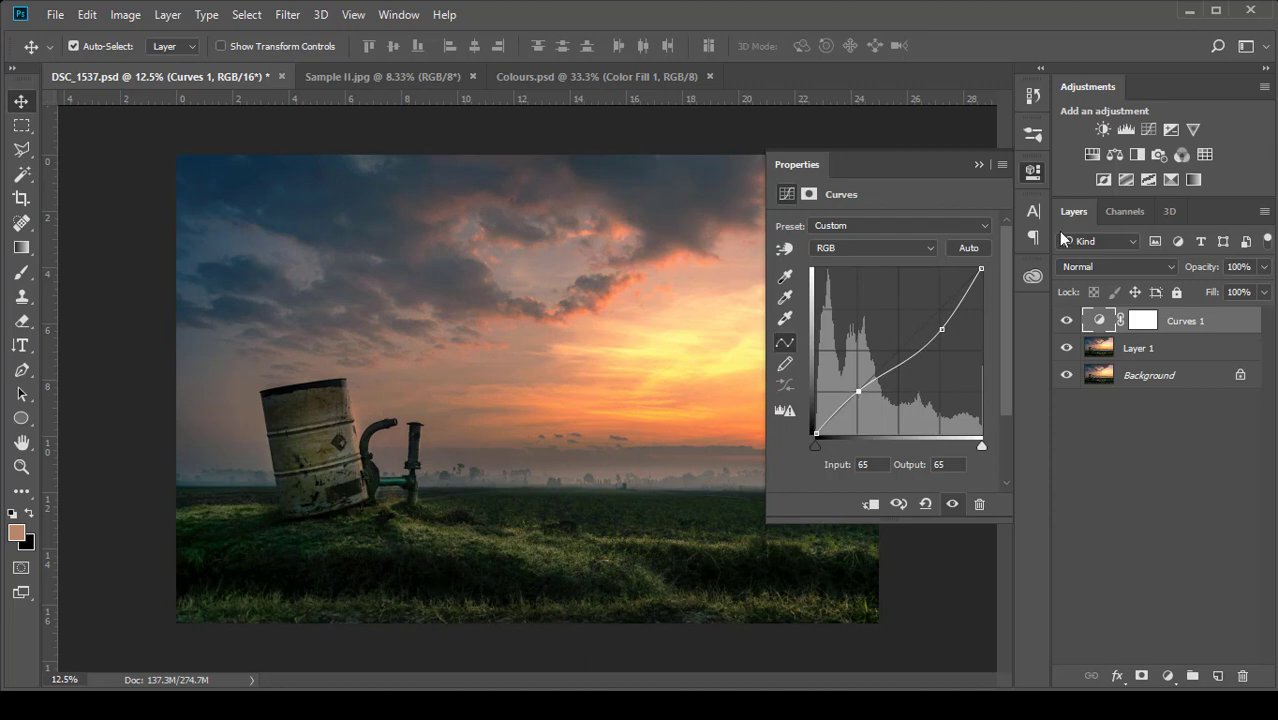
click(973, 166)
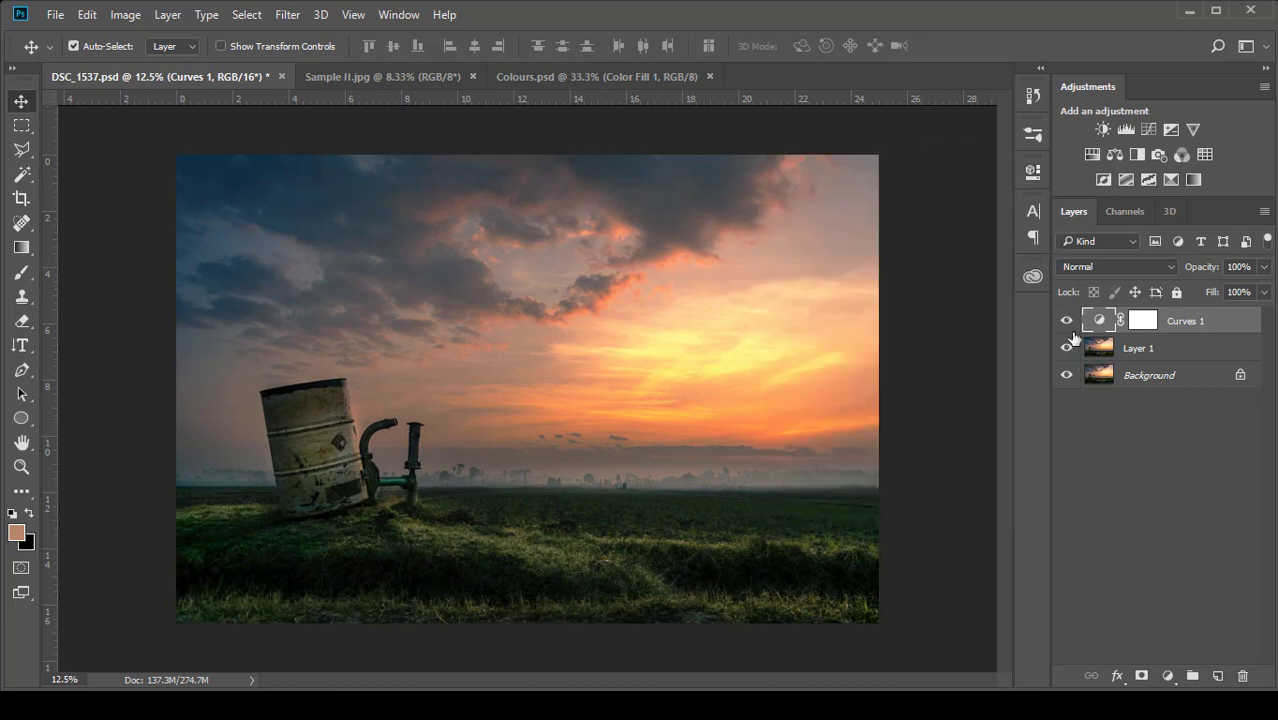
Step: Examine the sky and foreground with Curves 1 hidden and shown, and review the shape of its curve
click(1067, 321)
click(1067, 321)
click(1067, 321)
click(1067, 321)
click(1067, 321)
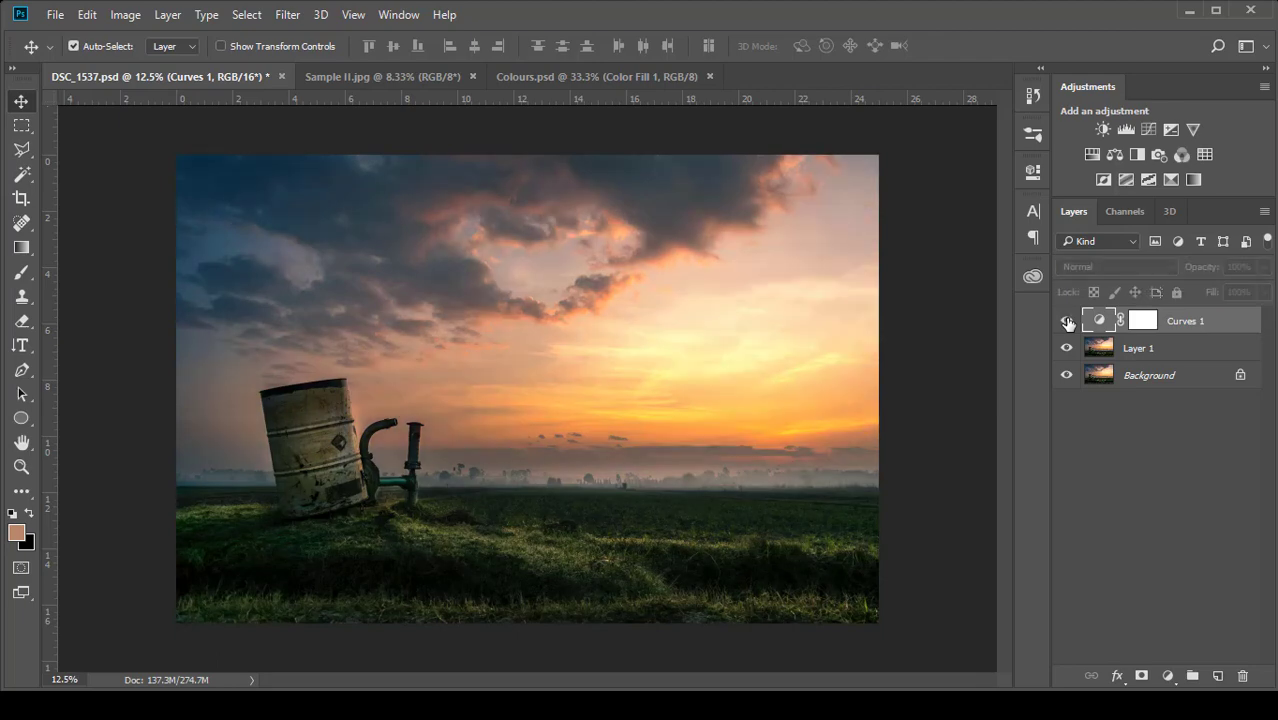
click(1067, 321)
click(1067, 321)
click(1067, 321)
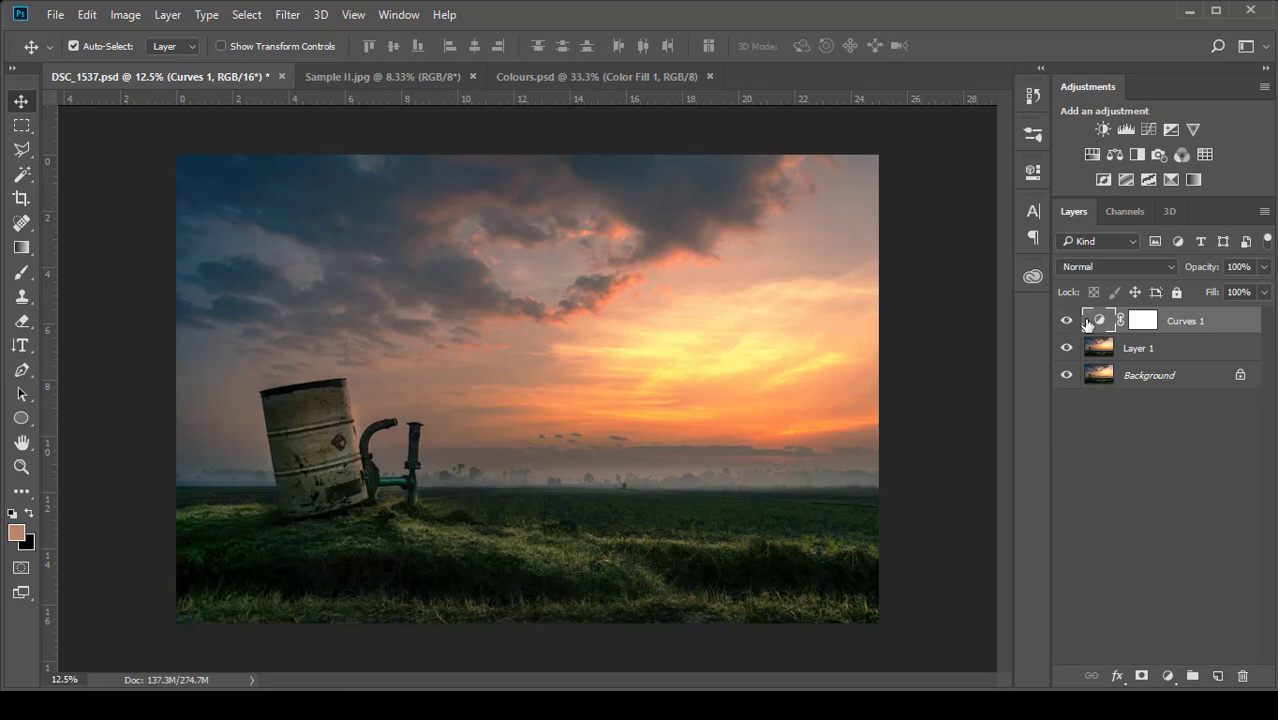
double_click(1099, 321)
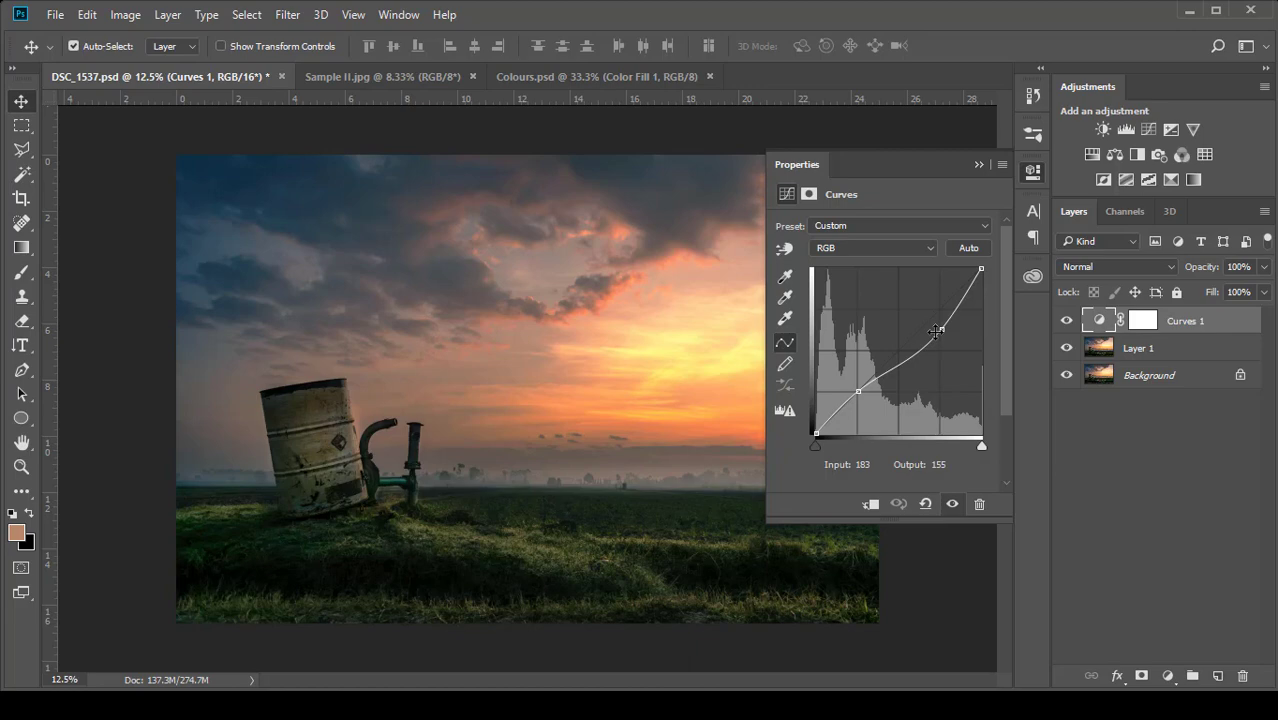
click(977, 165)
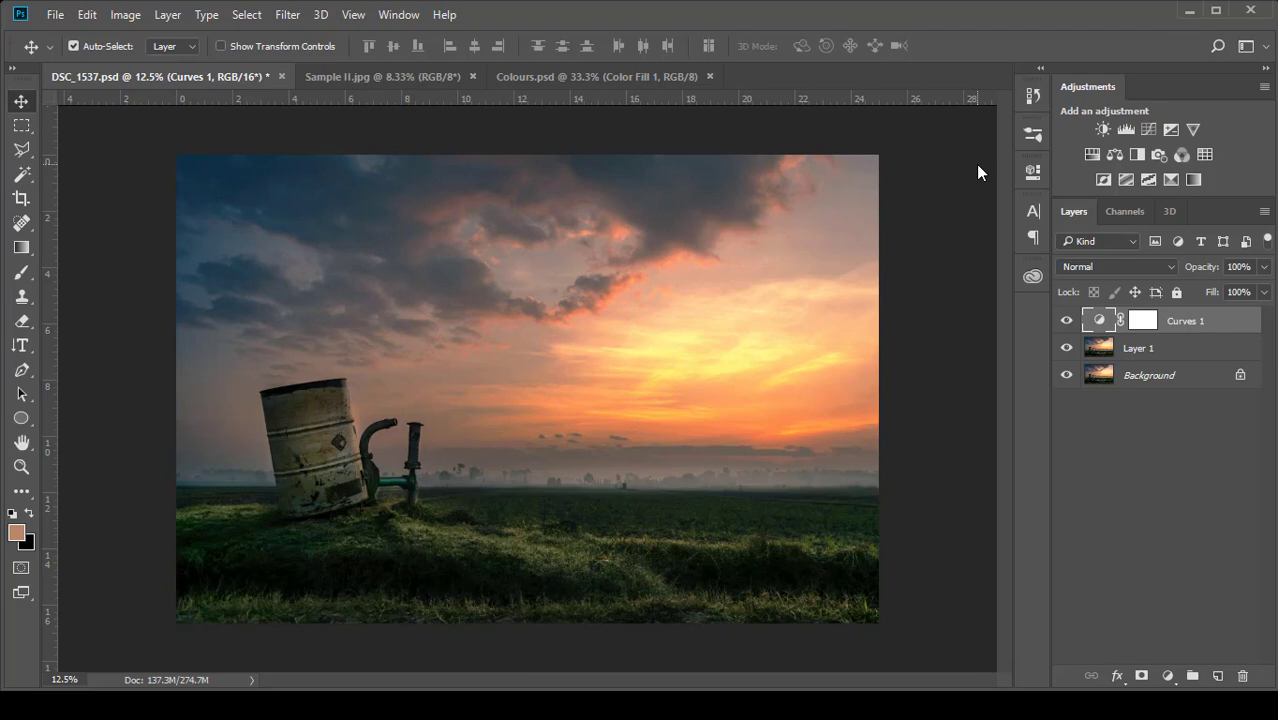
click(1068, 321)
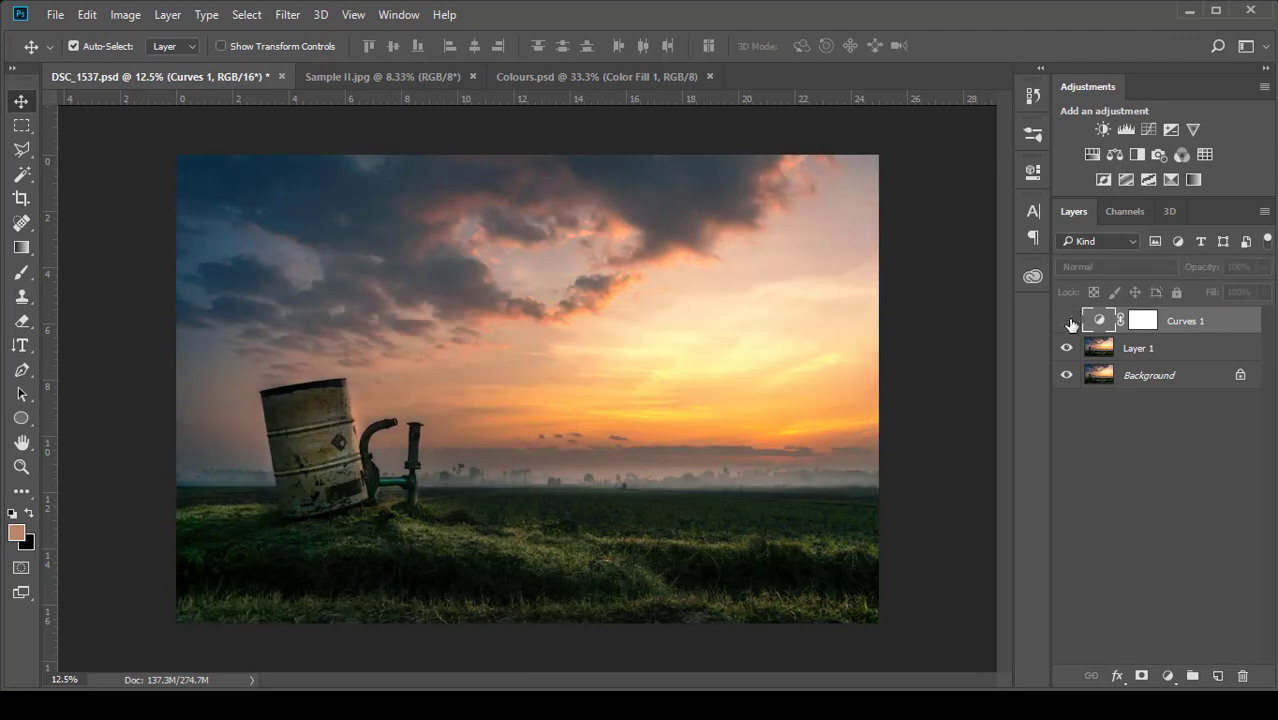
click(1068, 321)
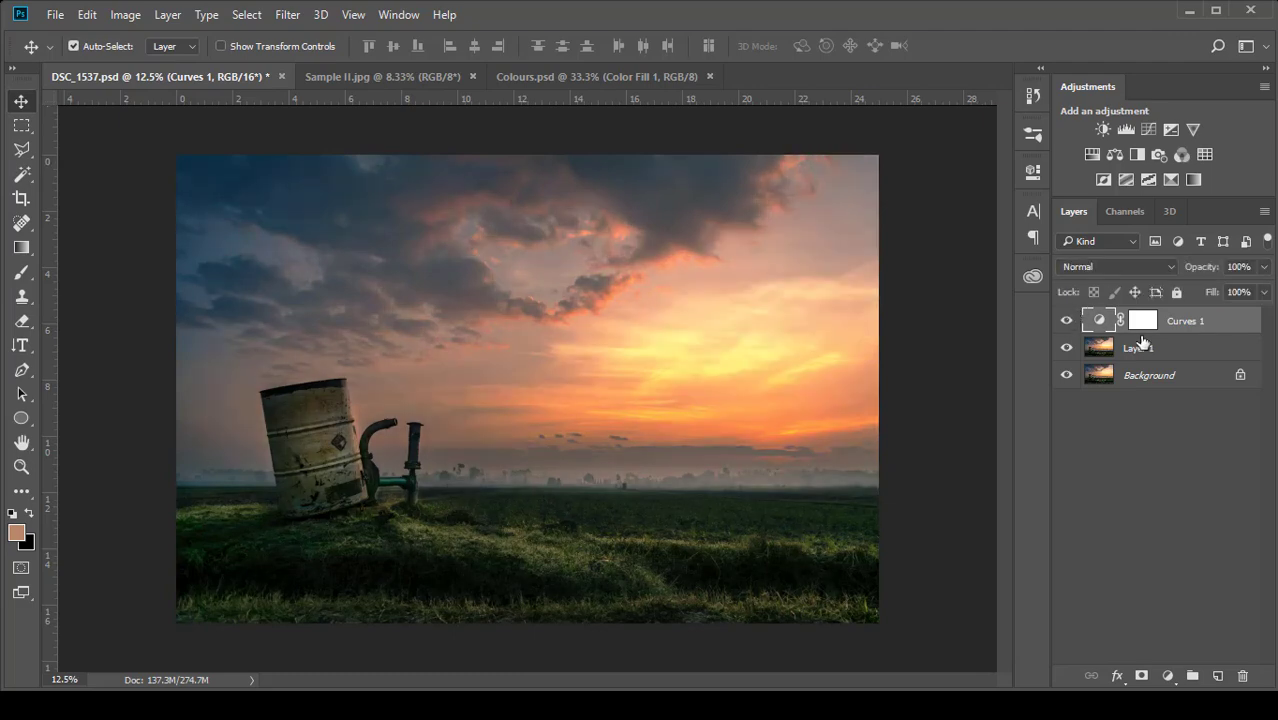
Step: Add a new Curves adjustment layer above Curves 1 and look through its Red, Green and Blue channel curves
click(1148, 131)
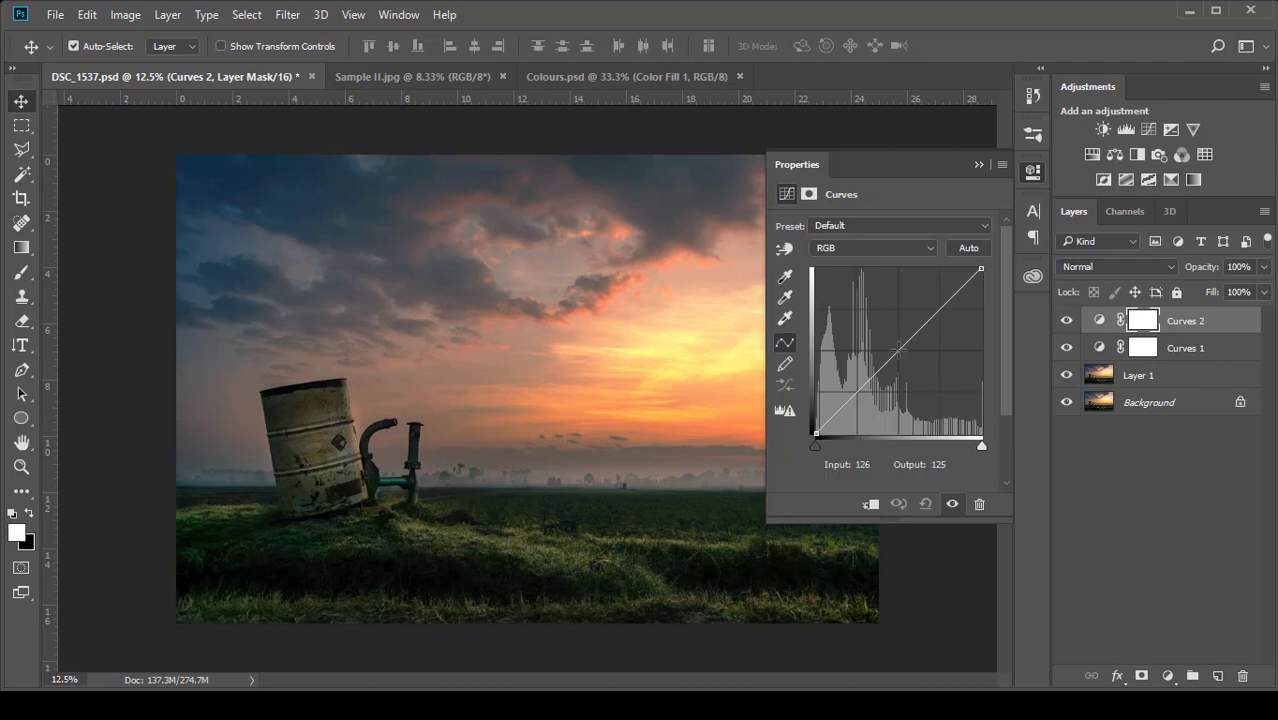
click(930, 250)
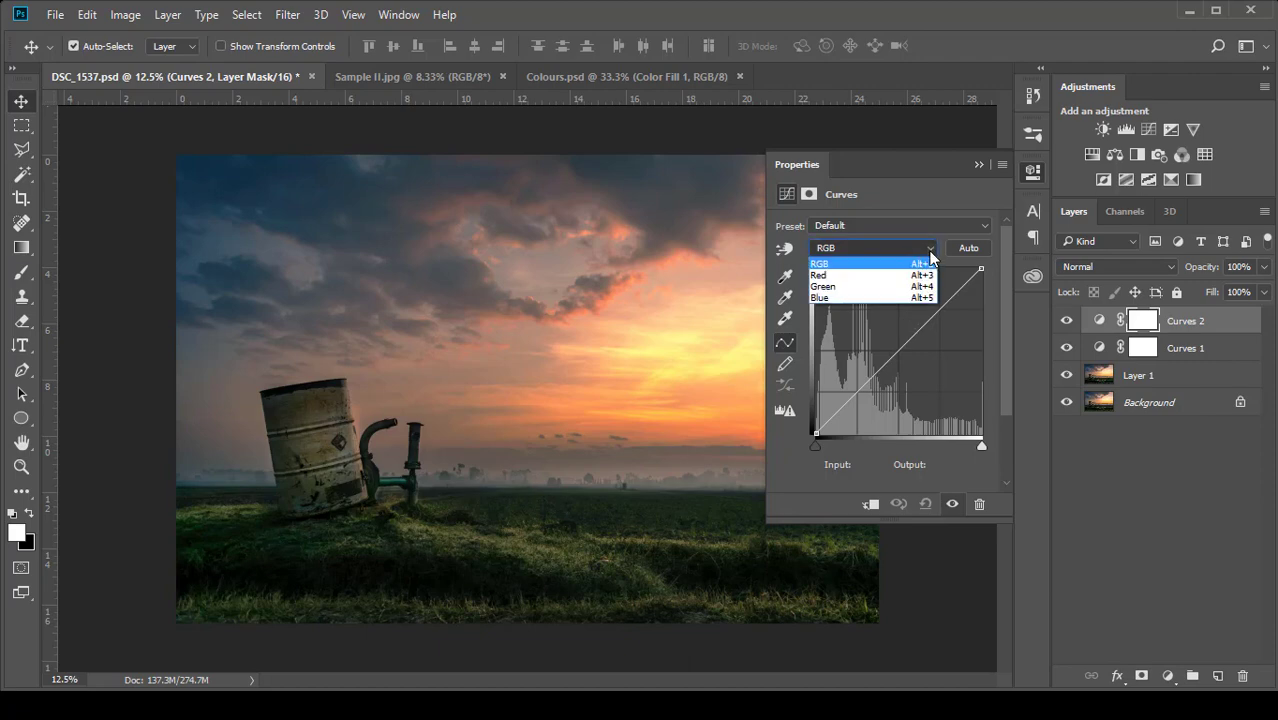
click(853, 278)
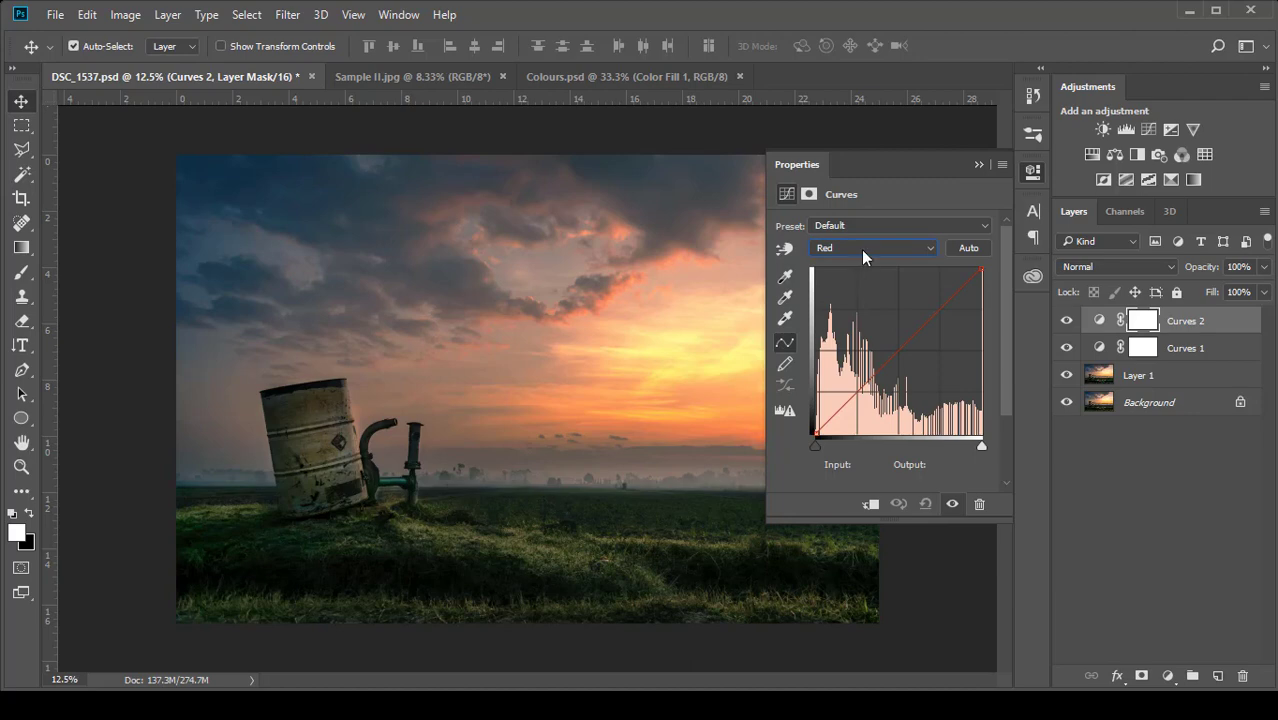
click(861, 249)
click(849, 286)
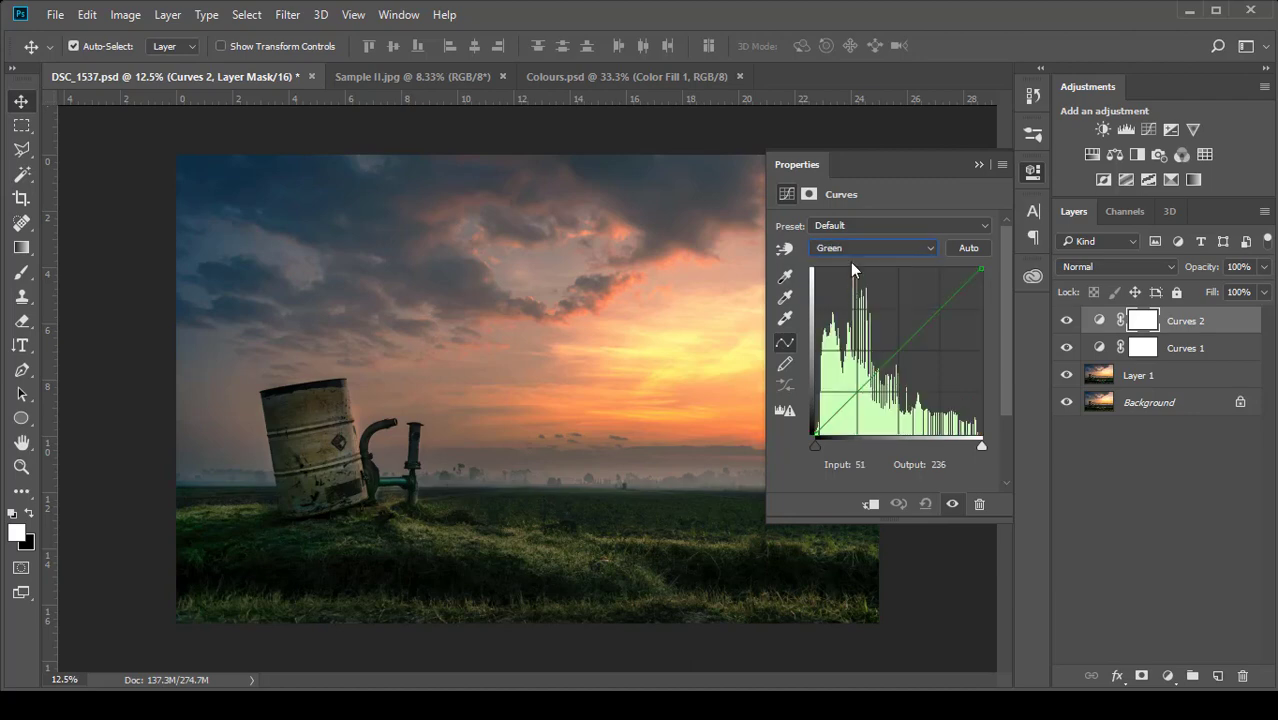
click(853, 253)
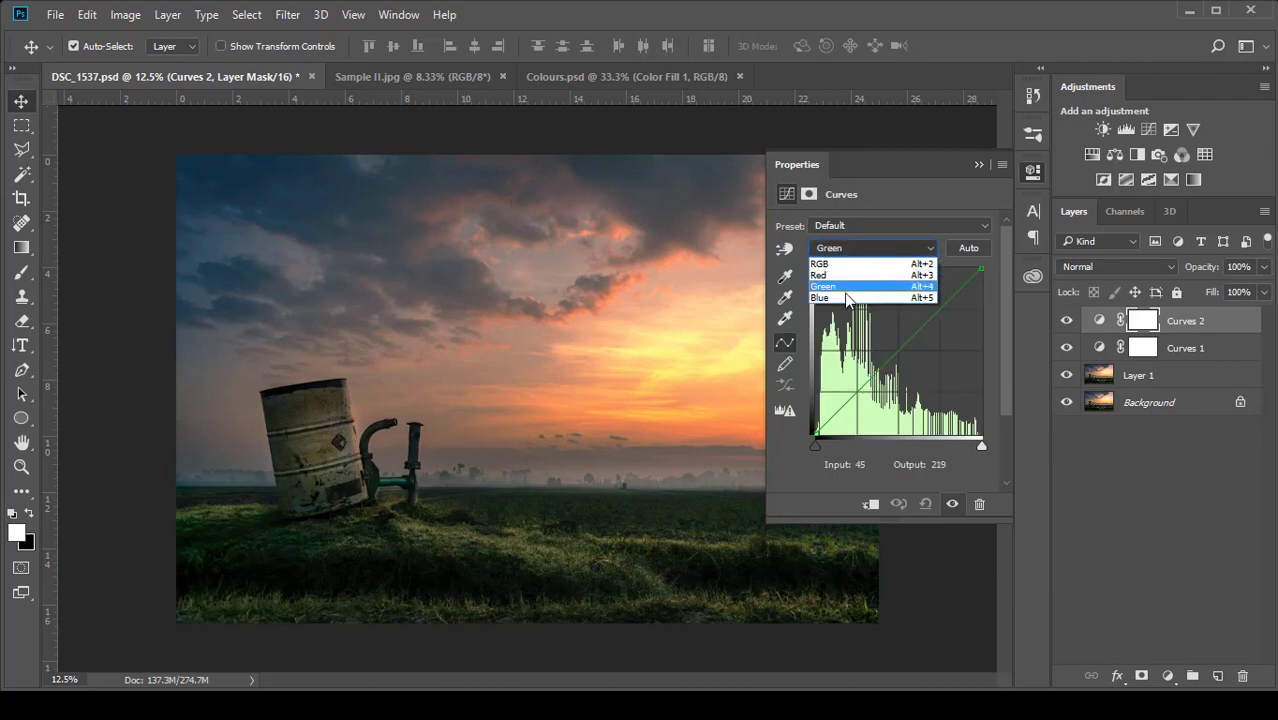
click(841, 299)
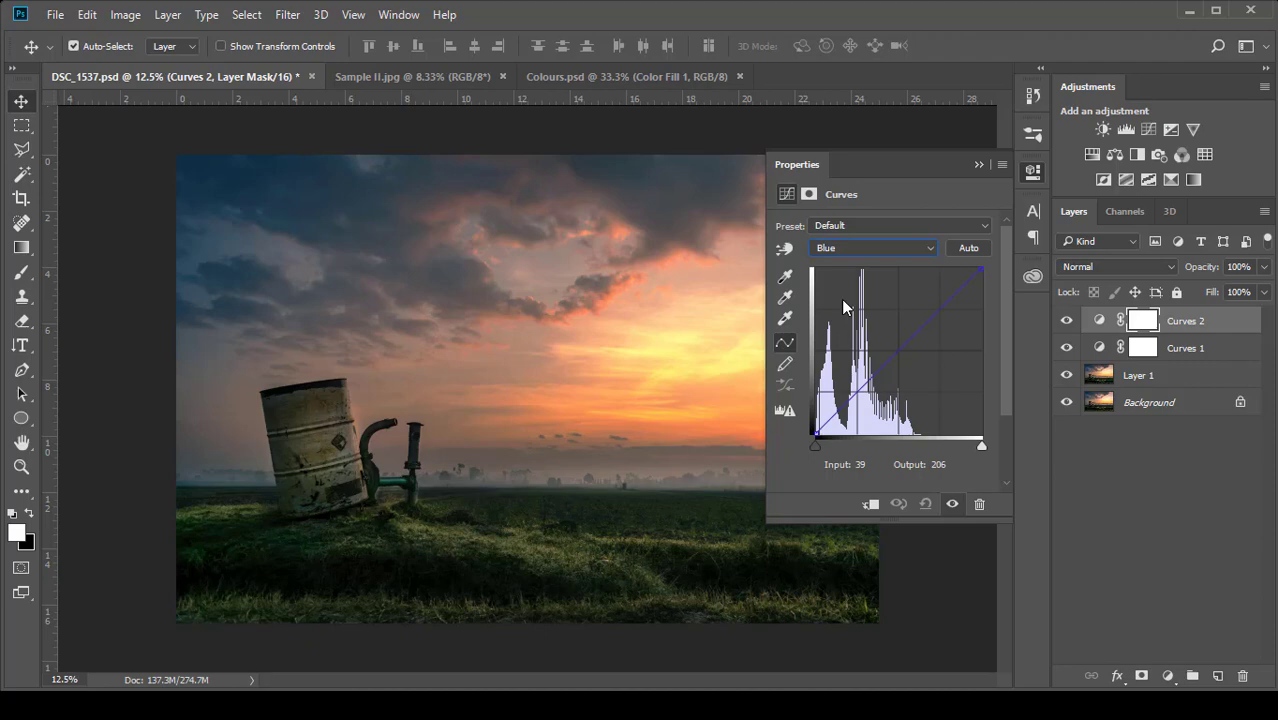
click(873, 246)
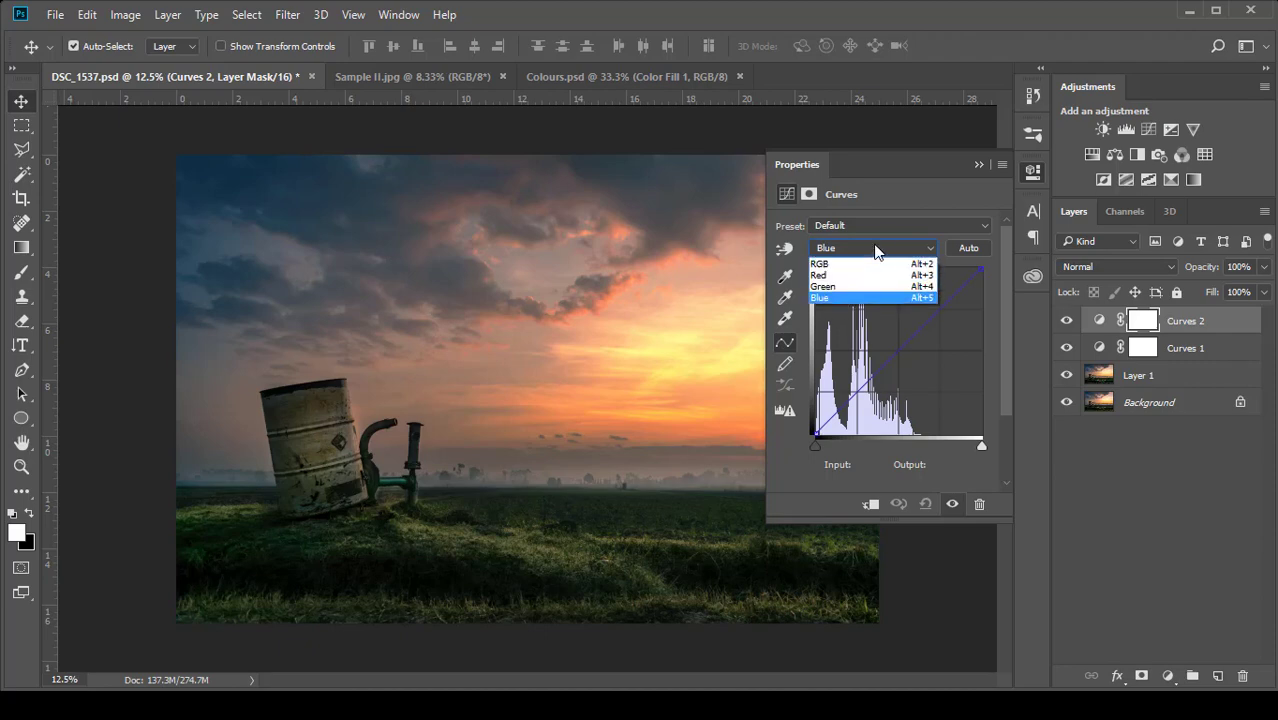
Step: In the Curves 2 Red channel, raise a highlight point to input 190, output 197, and add a slightly lowered shadow point near input 62
click(822, 277)
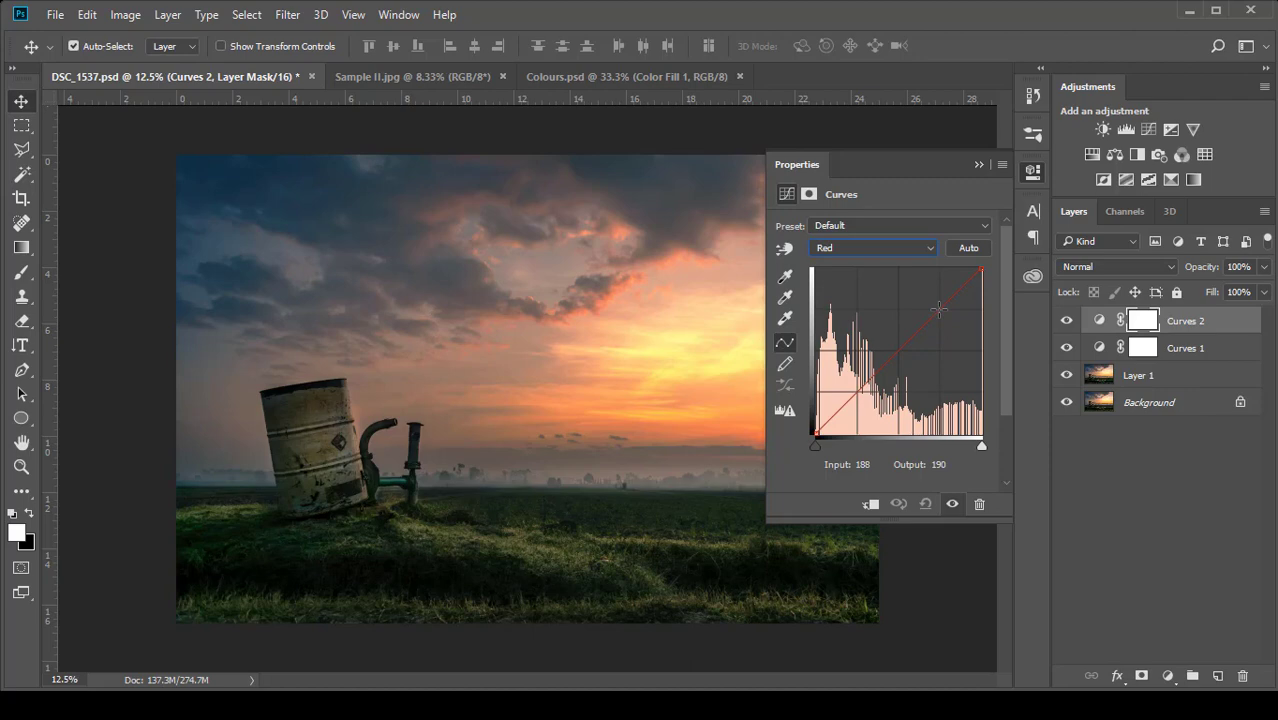
drag(939, 309, 939, 305)
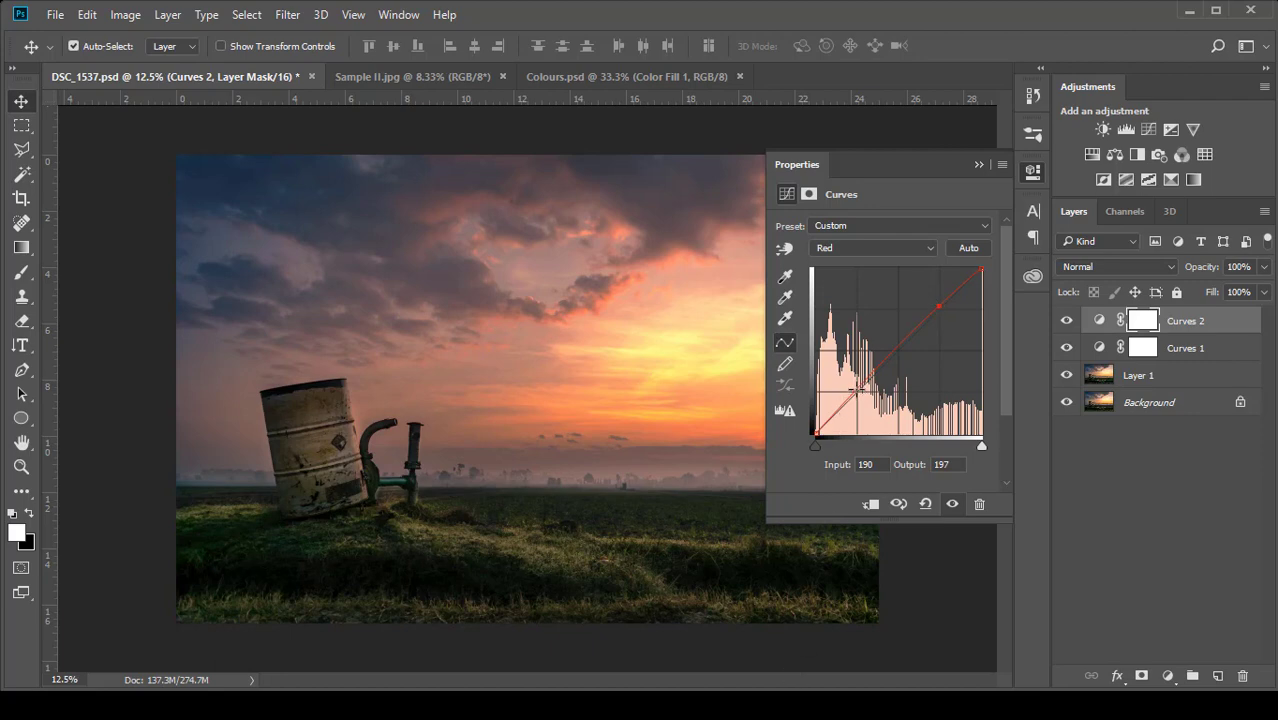
click(857, 392)
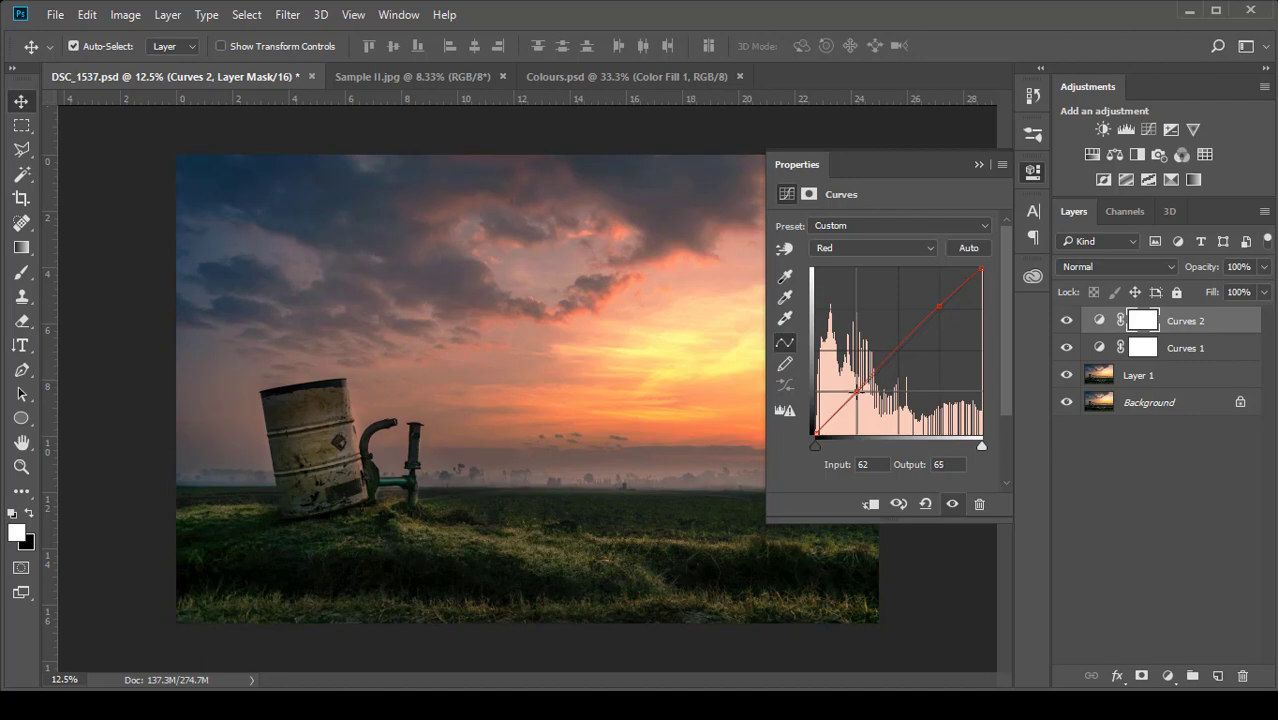
drag(857, 392, 857, 393)
click(977, 164)
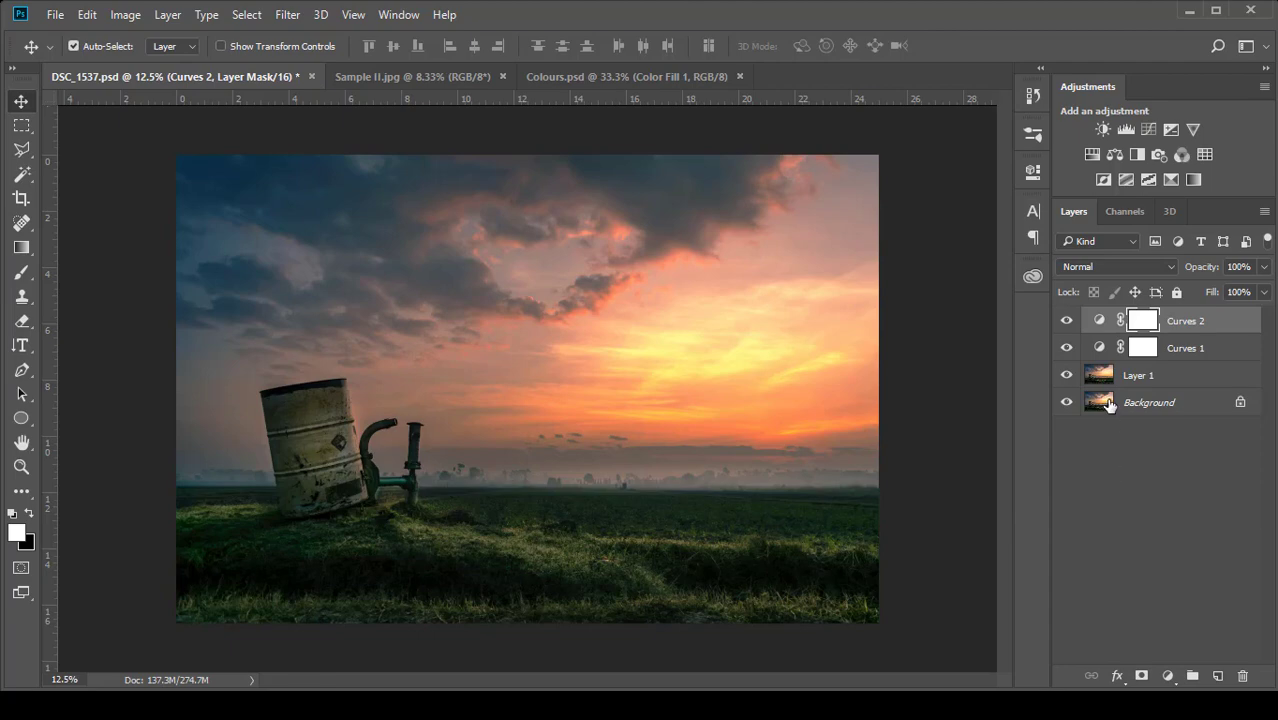
Step: Compare the image with and without the red adjustment by repeatedly hiding and showing the Curves 2 layer
click(1066, 321)
click(1066, 321)
click(1066, 322)
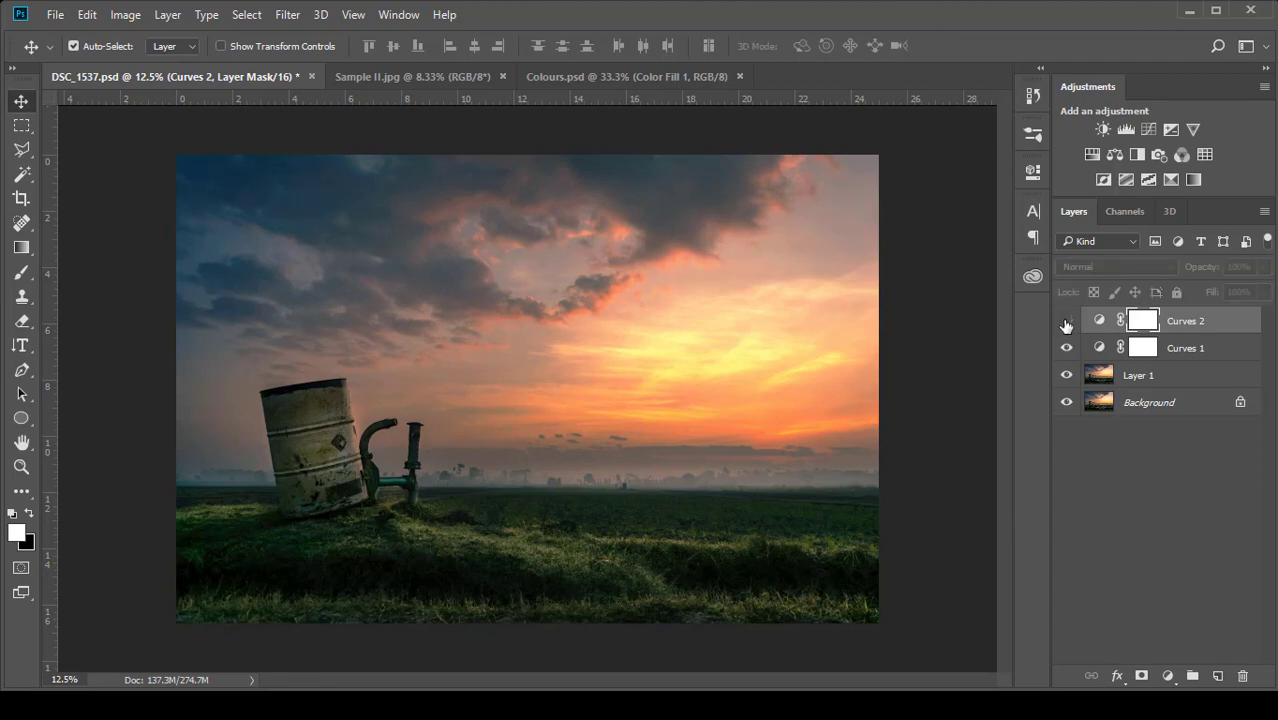
click(1066, 321)
click(1066, 321)
click(1066, 321)
click(1066, 321)
click(1066, 321)
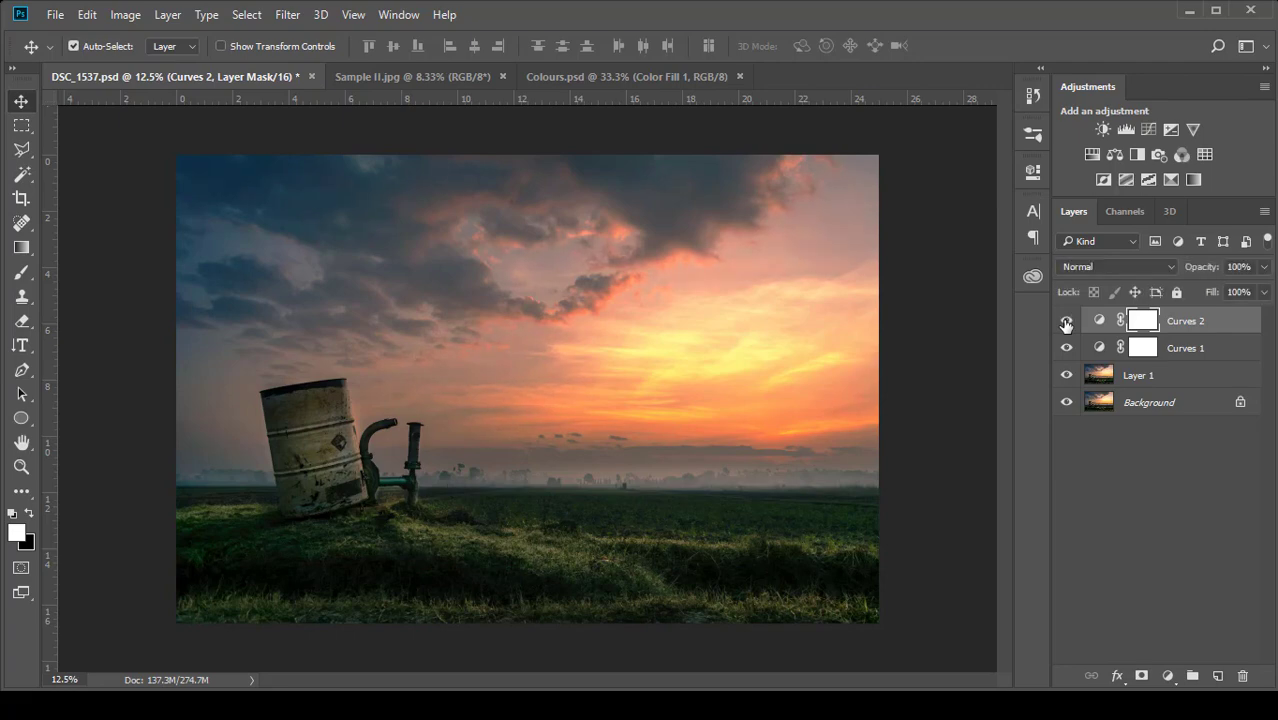
click(1066, 321)
click(1066, 321)
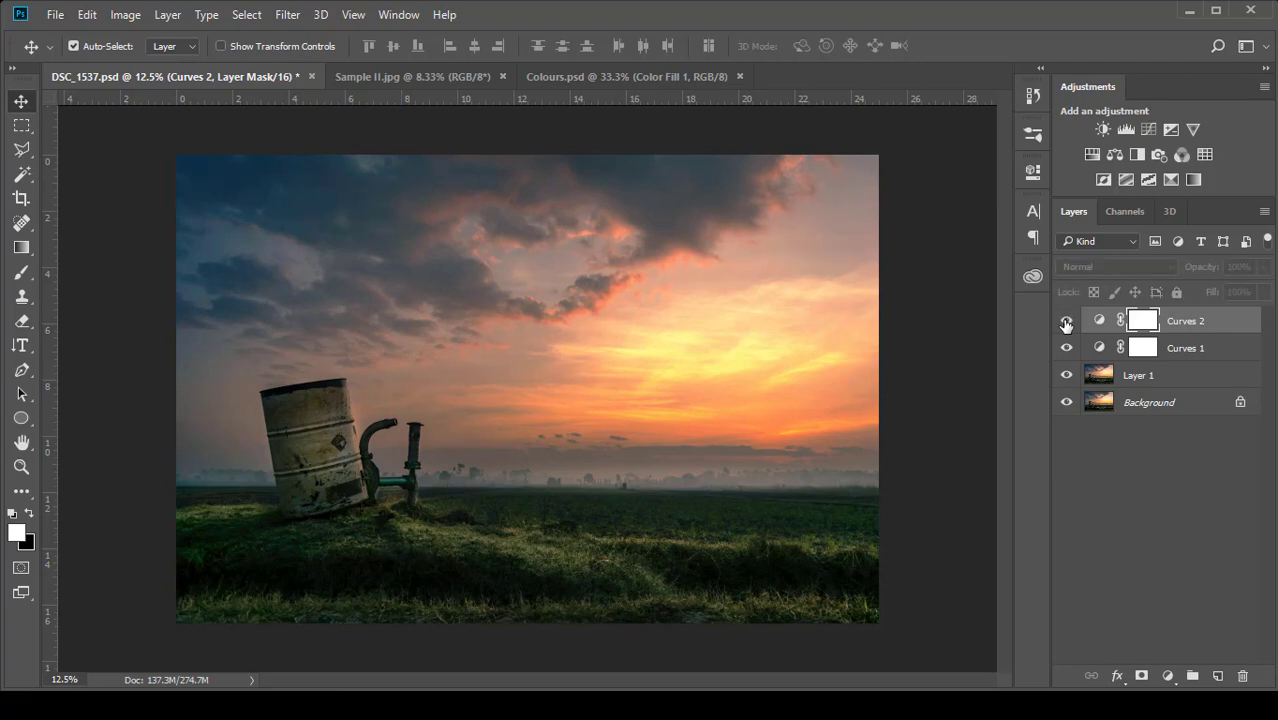
click(1066, 321)
click(1066, 321)
Step: Raise the Curves 2 red highlight point to input 193, output 206, and check the effect by toggling the layer's visibility
double_click(1099, 320)
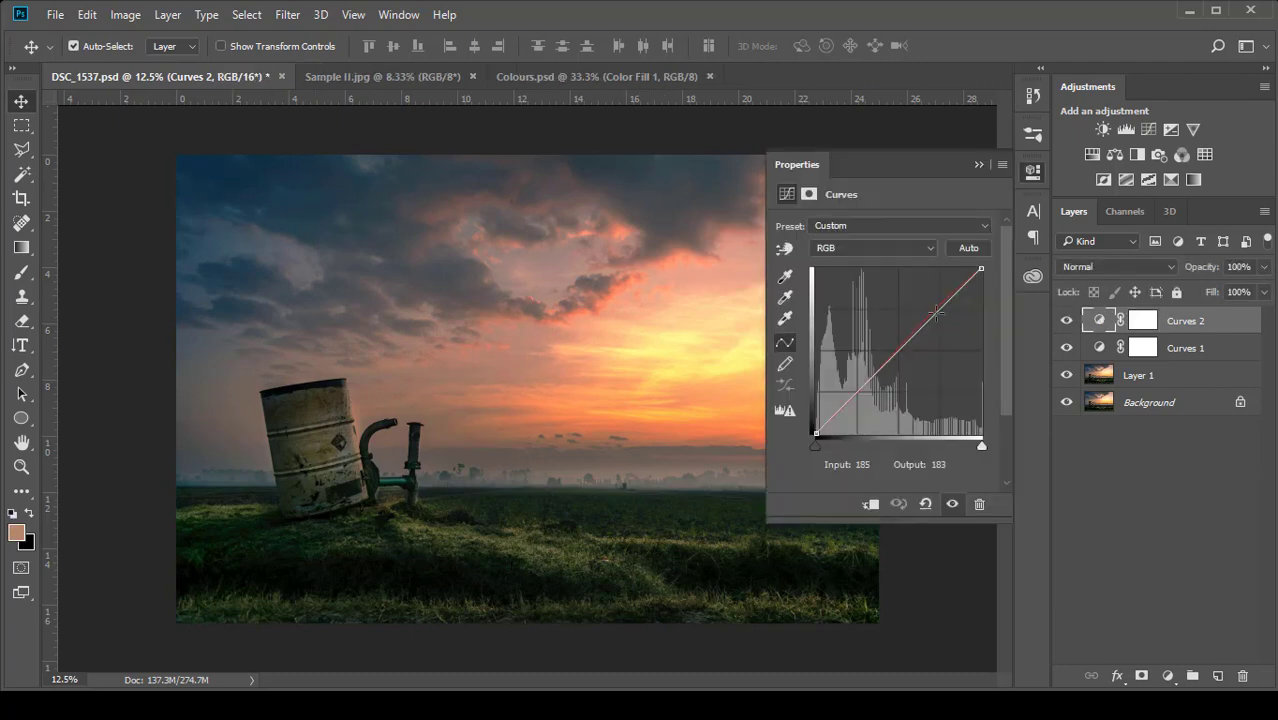
click(876, 253)
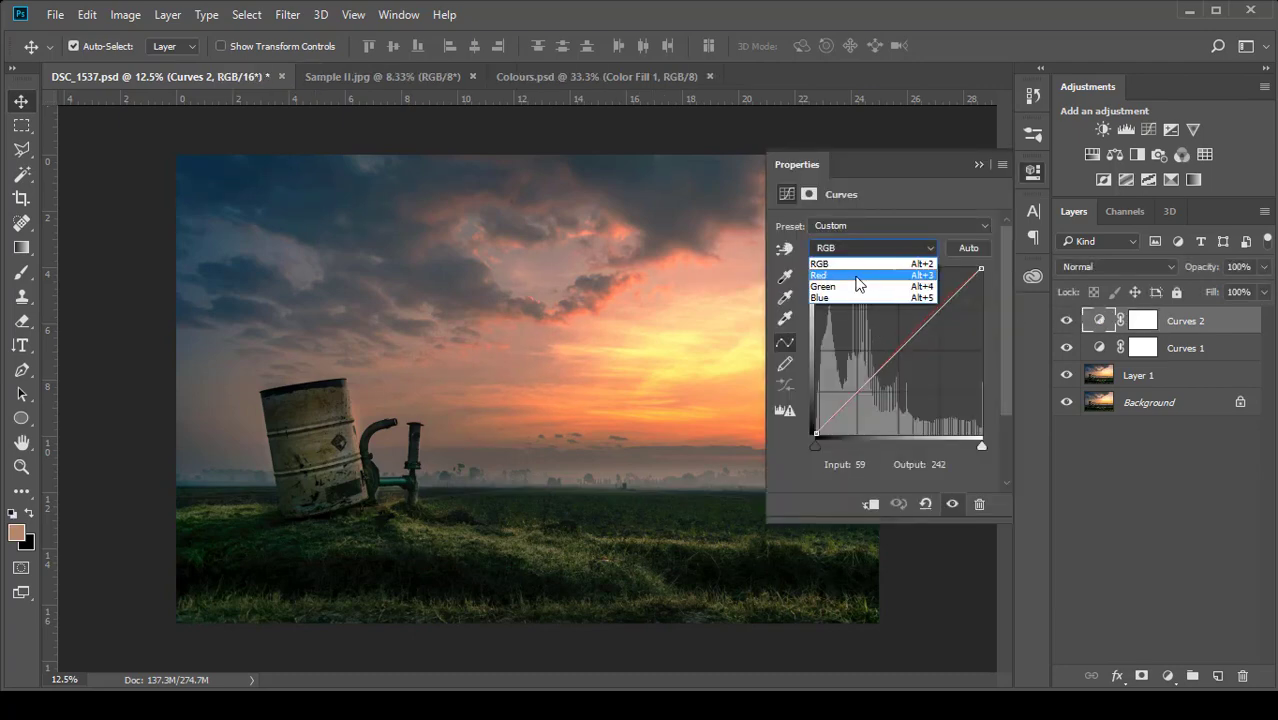
click(876, 275)
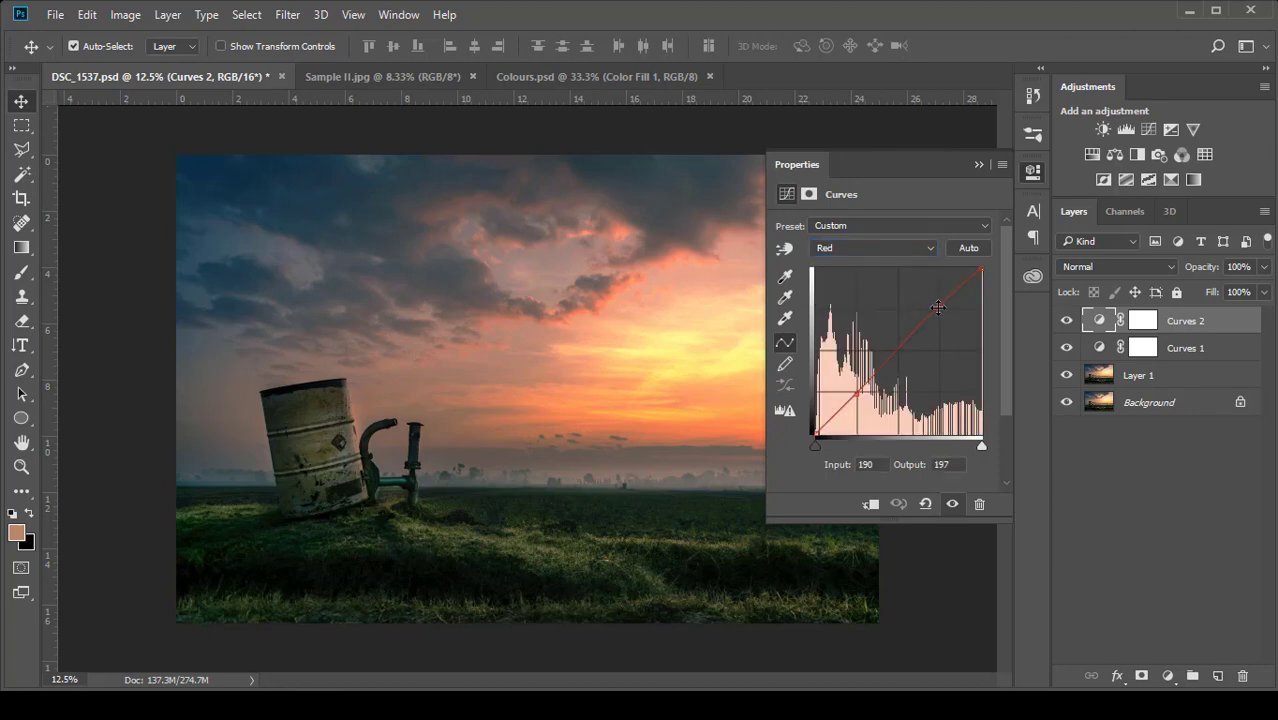
drag(937, 307, 940, 301)
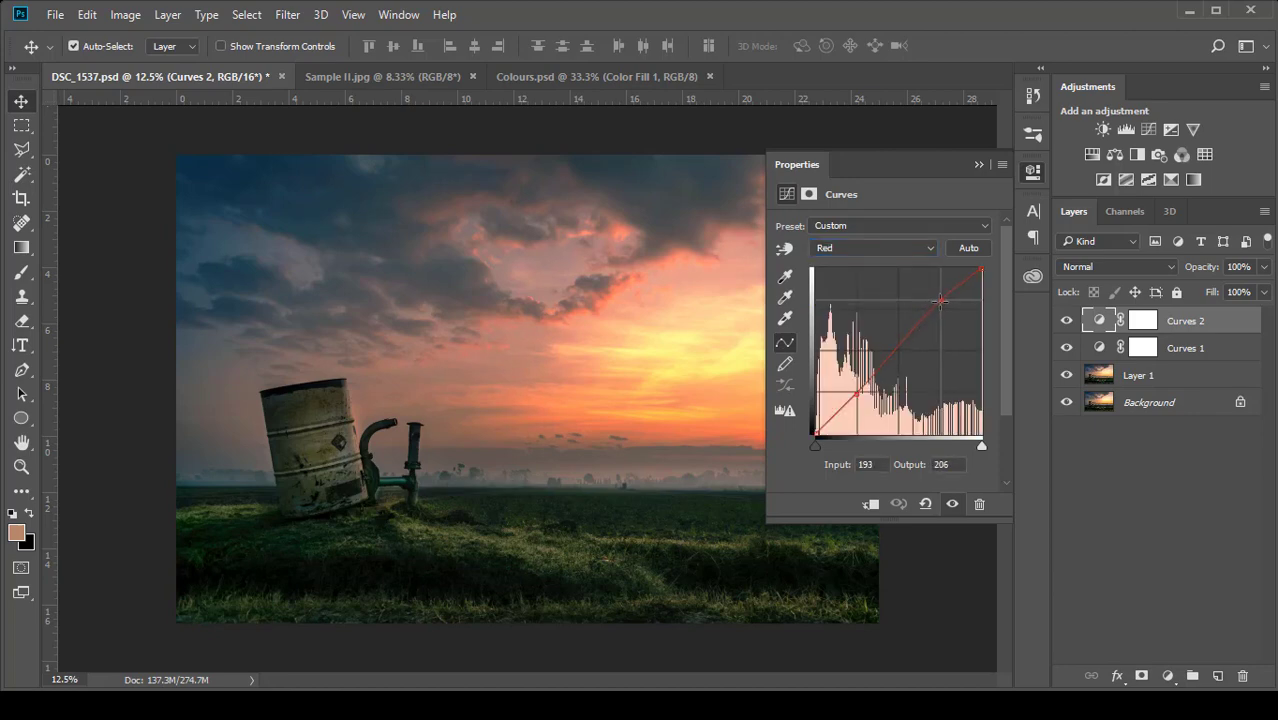
click(976, 166)
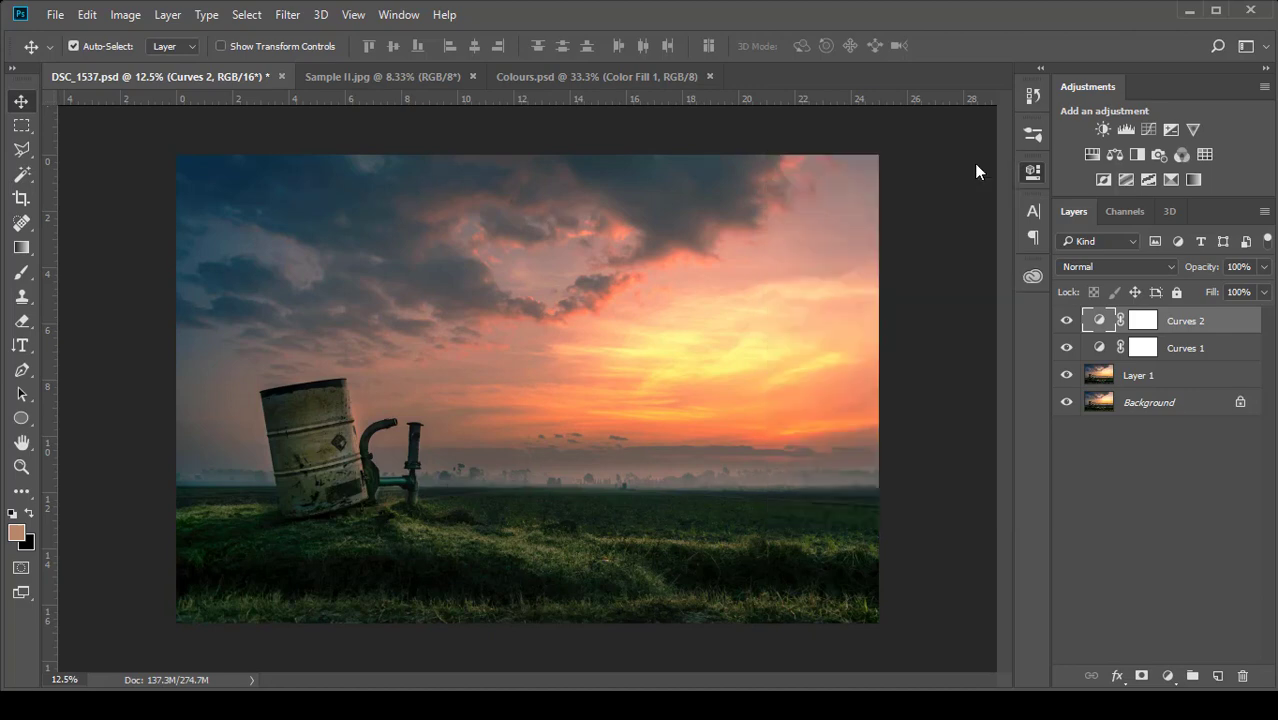
click(1066, 321)
click(1066, 321)
click(1066, 321)
click(1066, 321)
Step: Rename the Curves 2 layer to RED
double_click(1181, 322)
text(RE)
text(D)
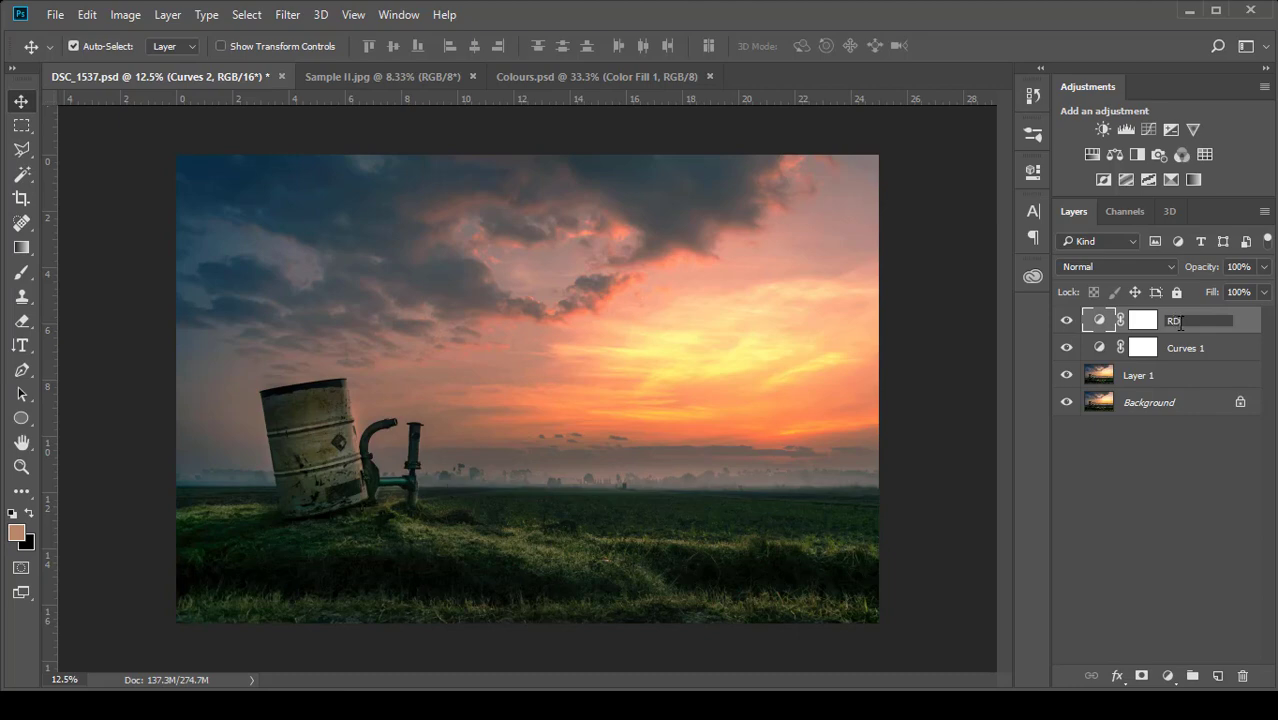
key(BackSpace)
text(ED)
click(1232, 349)
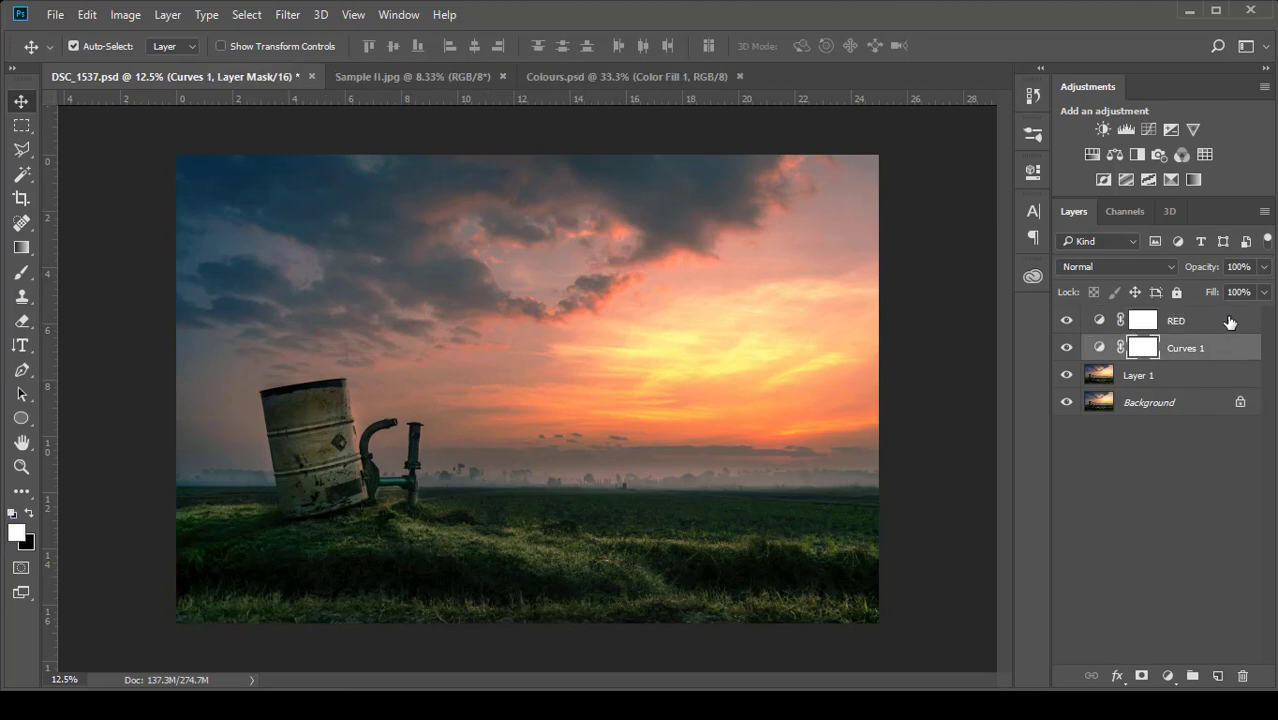
Step: Add another Curves adjustment layer above the RED layer and name it YELLOW
click(1230, 321)
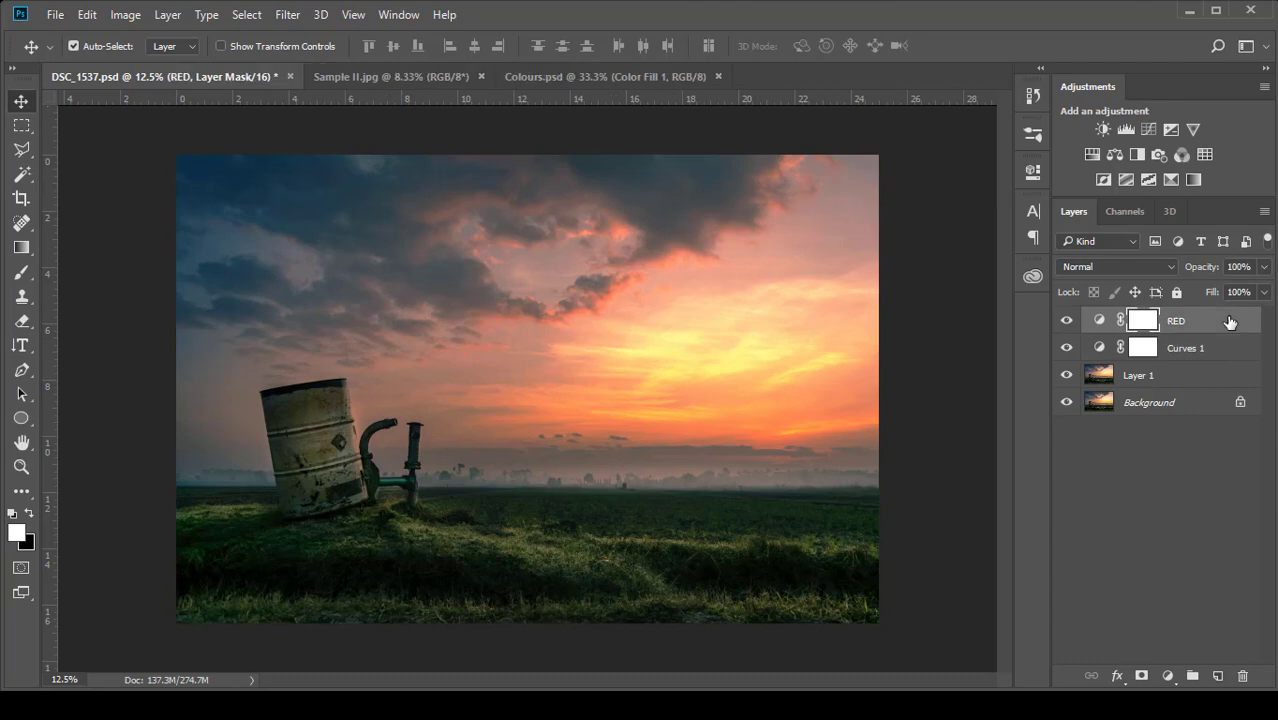
click(1148, 130)
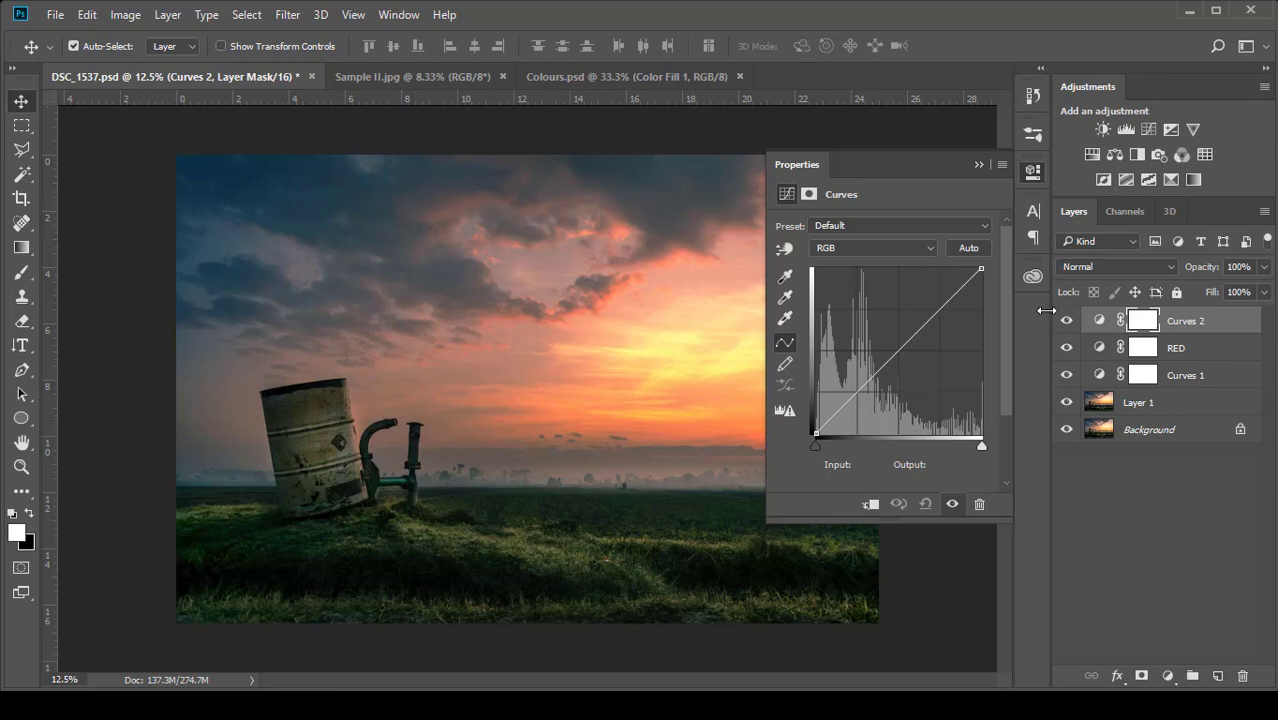
double_click(1189, 321)
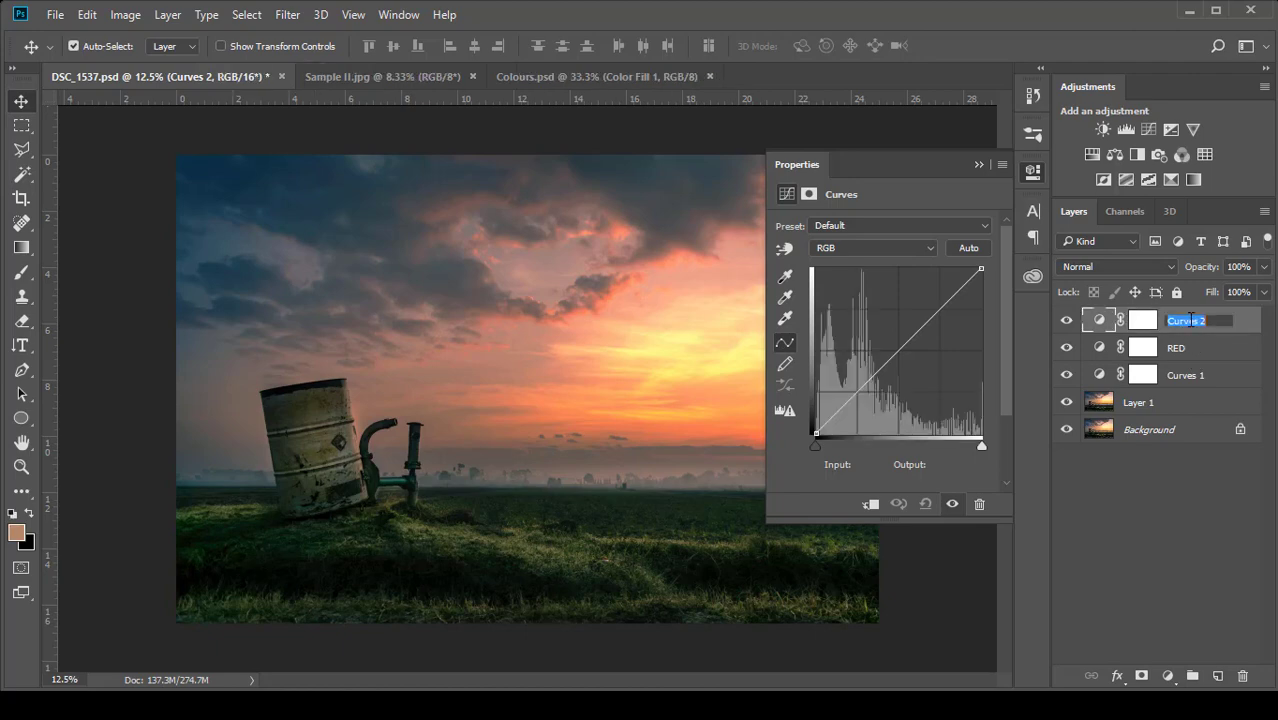
text(yELLOW)
key(ctrl+a)
text(YELLOW)
click(1089, 323)
click(1139, 323)
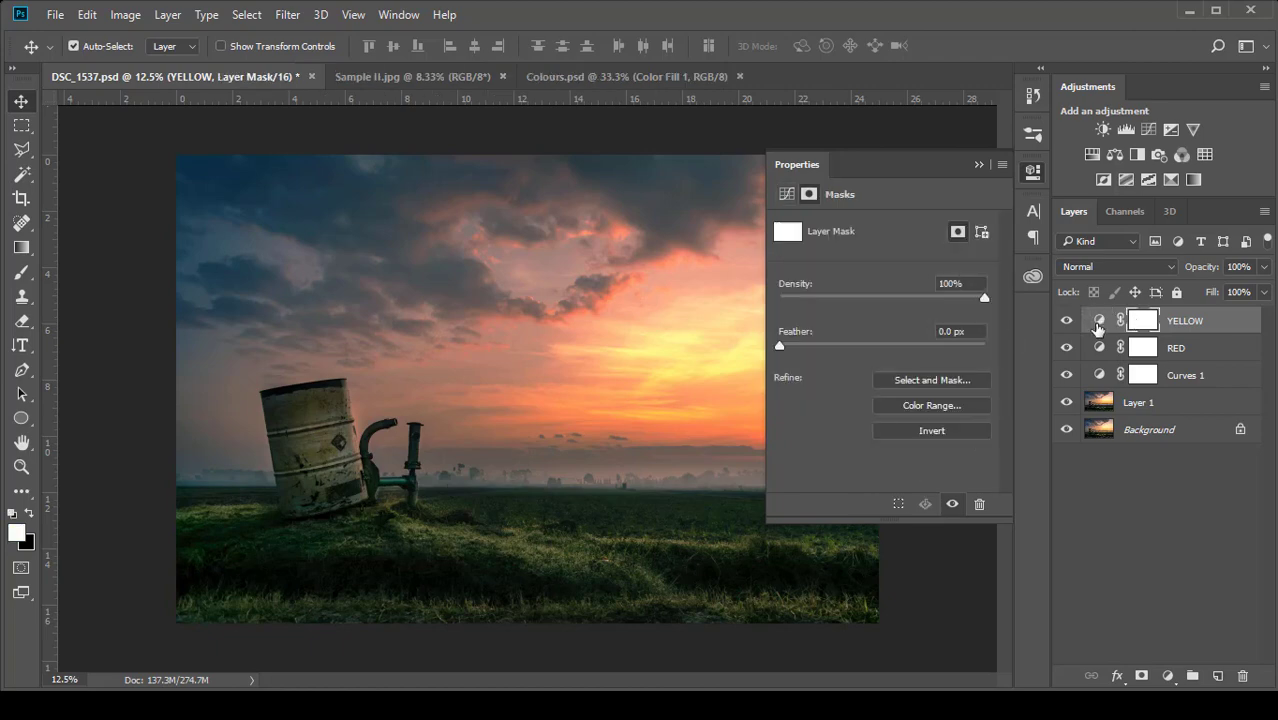
click(1097, 322)
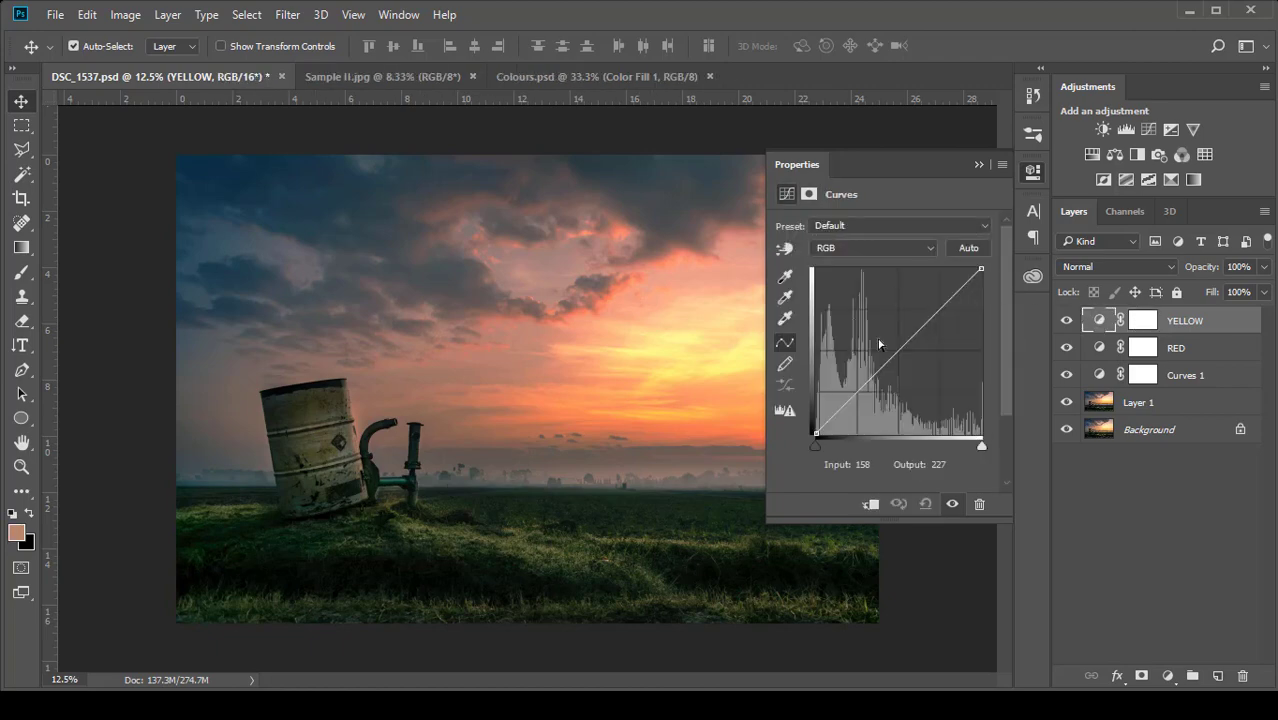
click(870, 248)
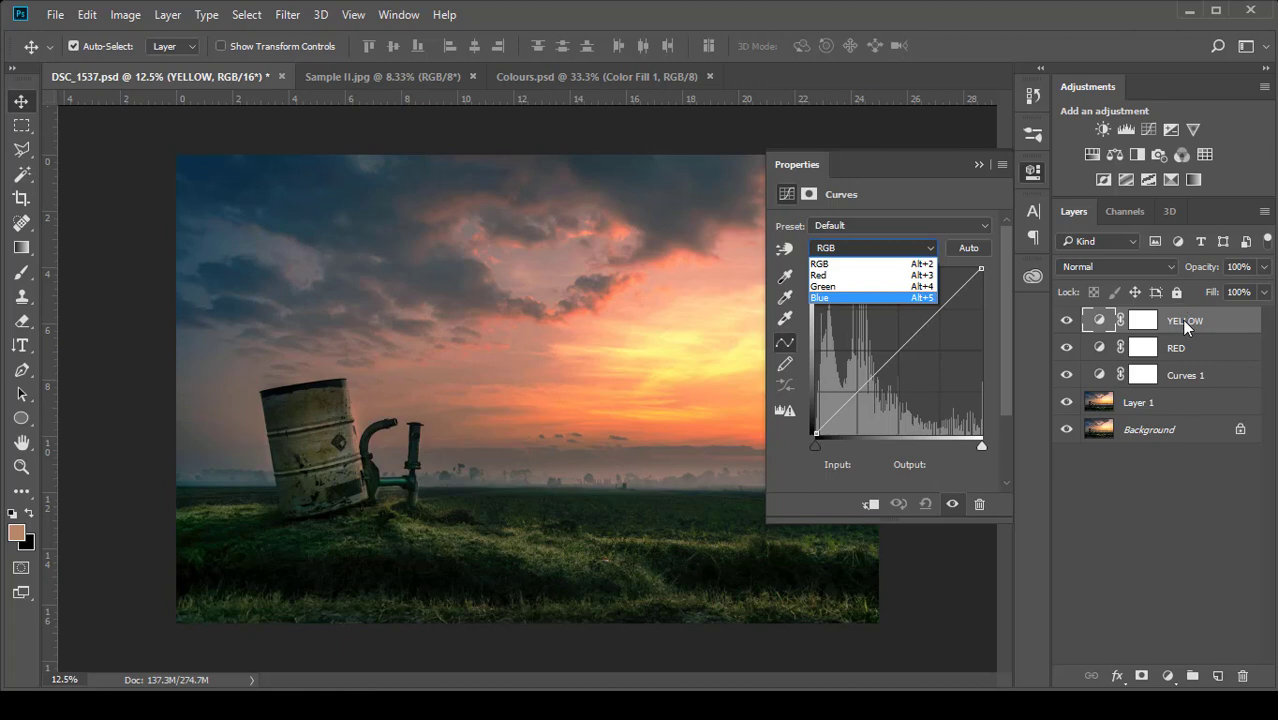
click(976, 167)
click(976, 167)
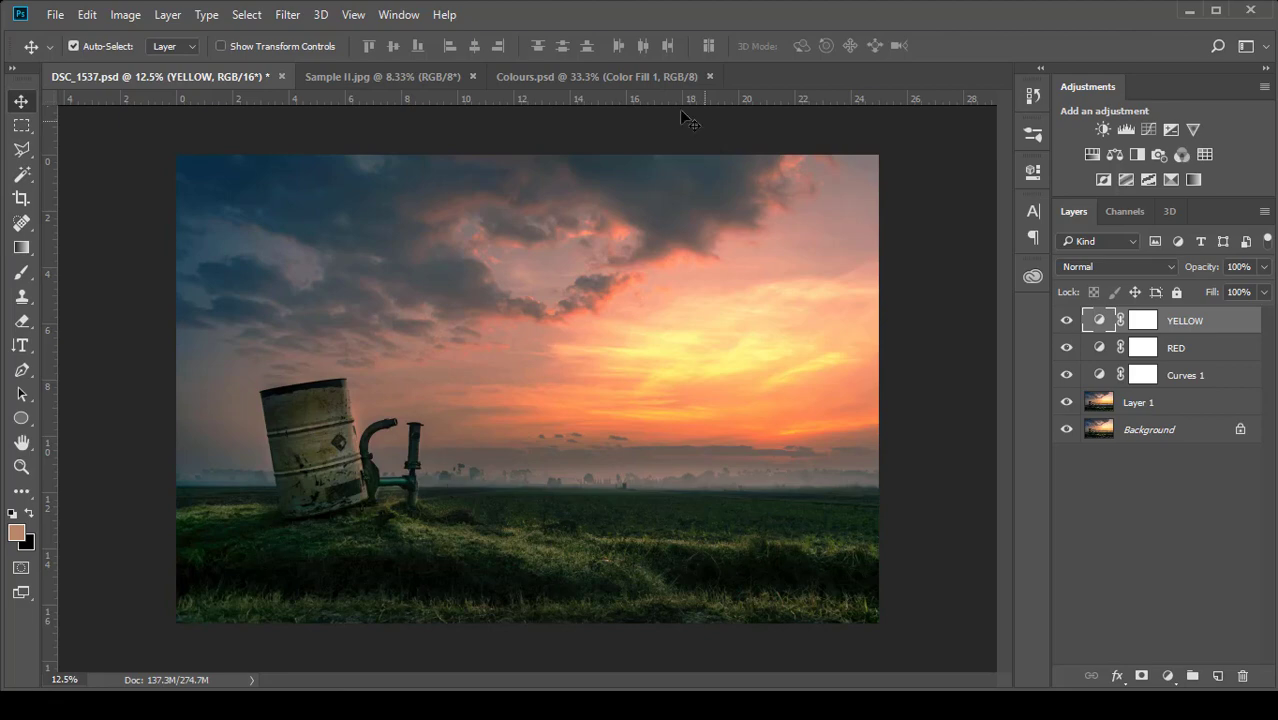
Step: Examine the complementary colour pairs in Colours.psd and relate the blue and yellow pair to the YELLOW layer's Blue channel curve
click(581, 81)
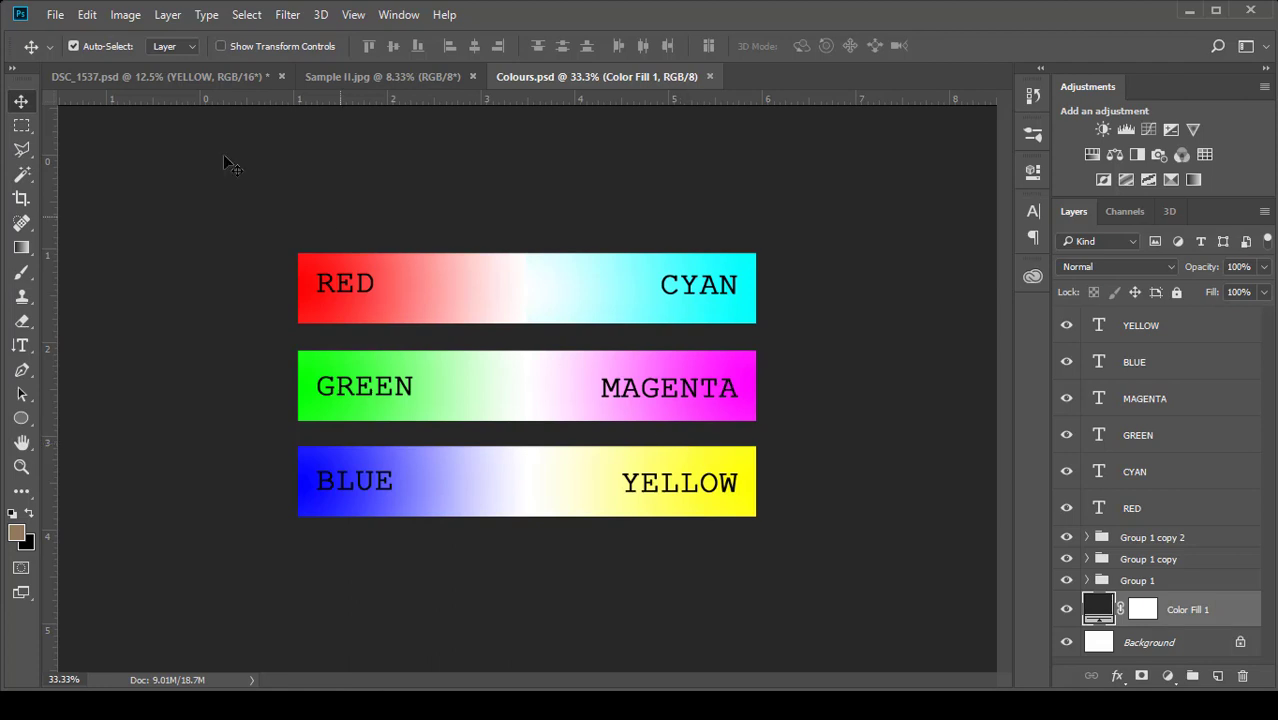
click(207, 77)
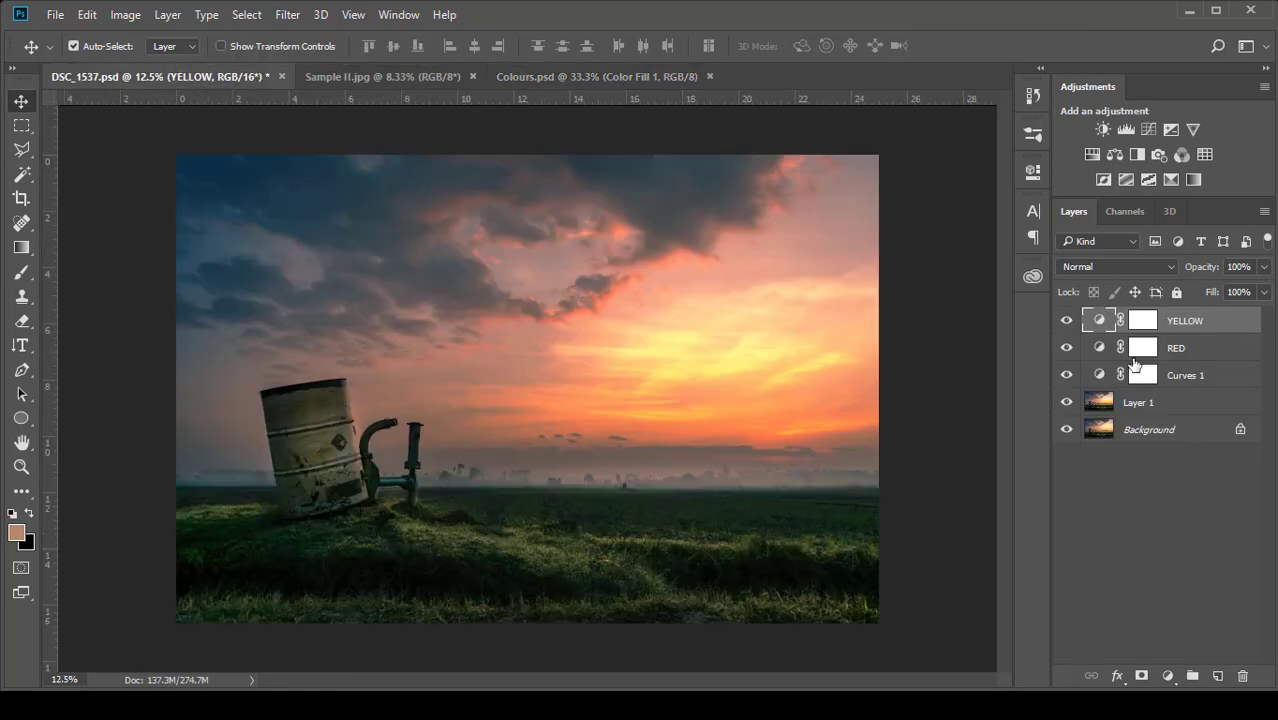
double_click(1100, 322)
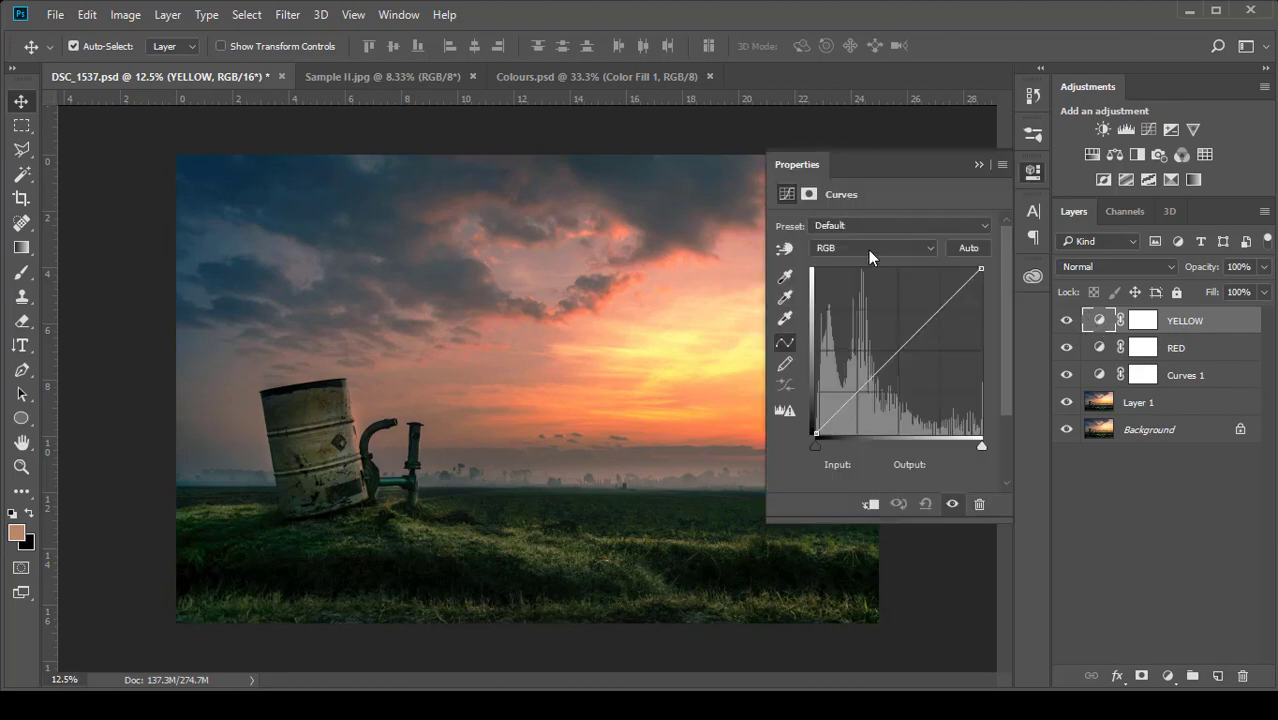
click(868, 250)
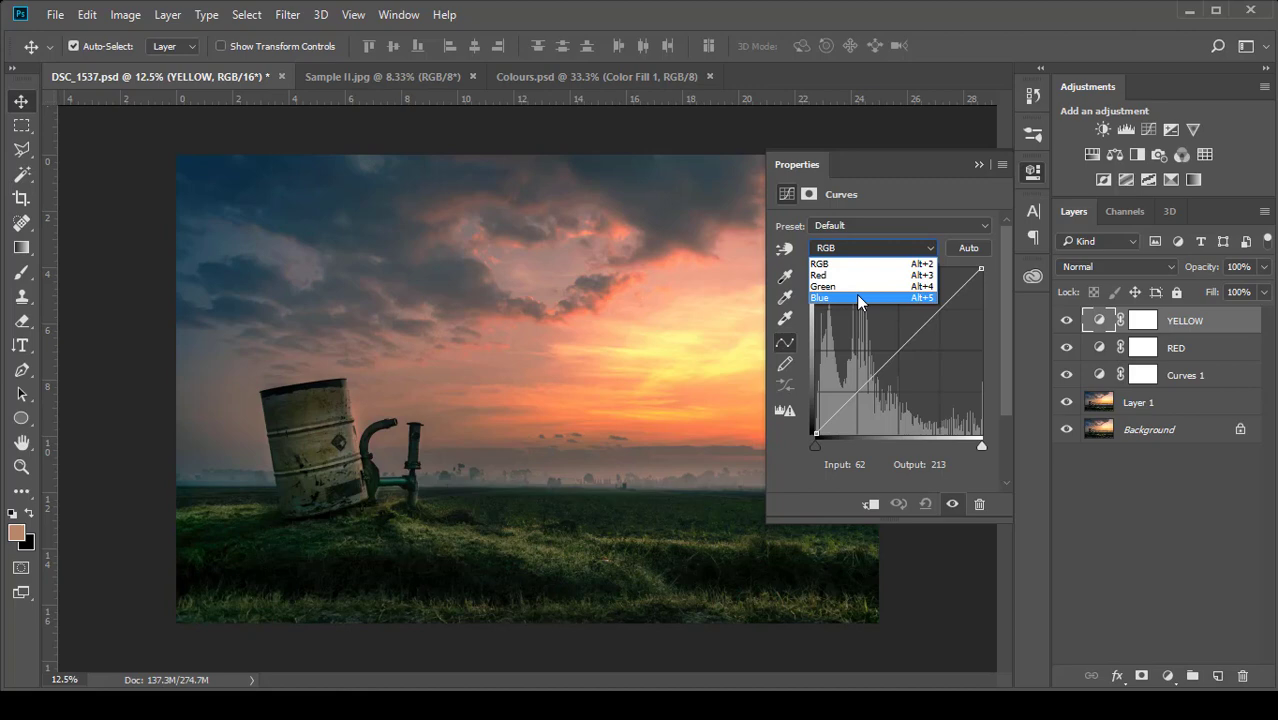
click(856, 297)
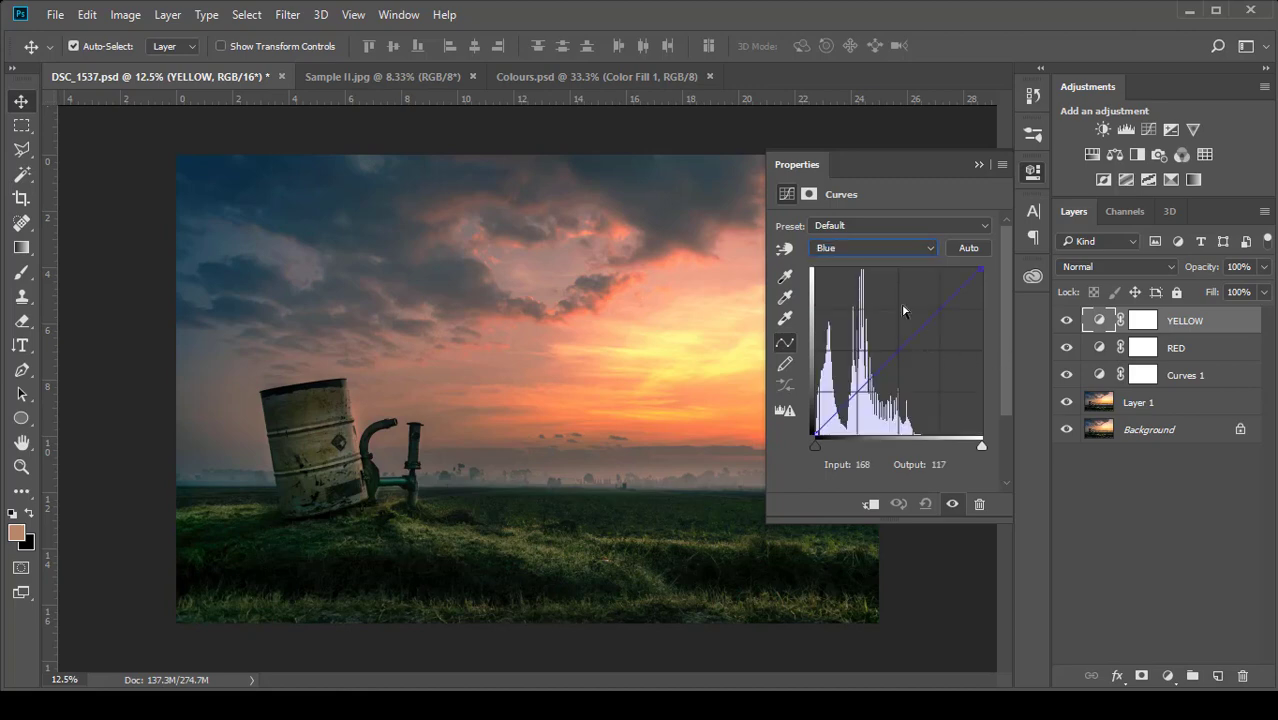
click(601, 80)
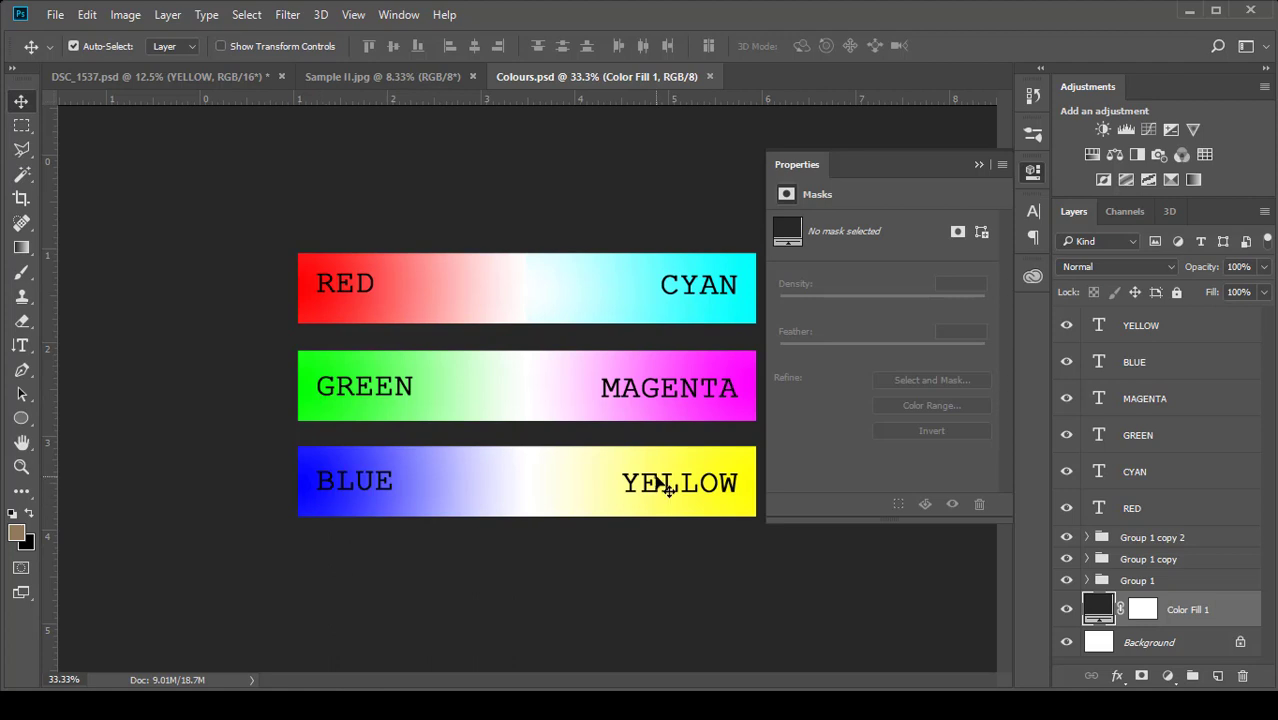
click(188, 72)
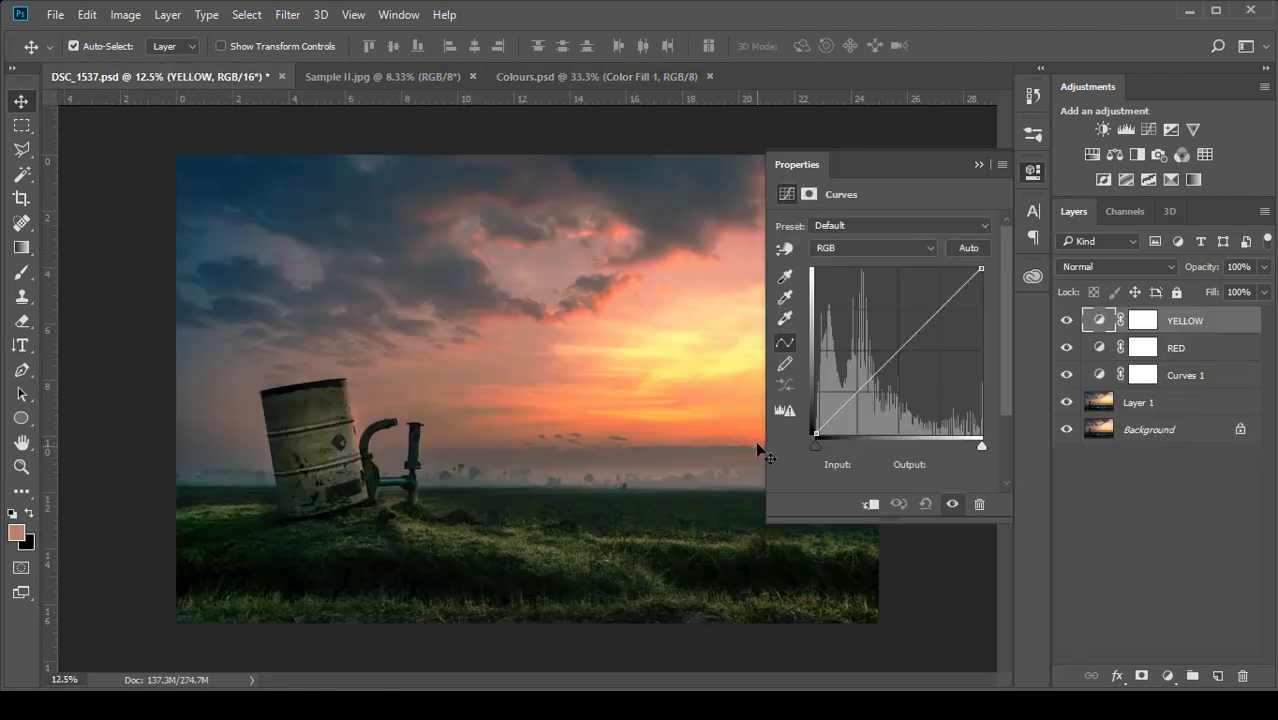
Step: In the YELLOW layer's Blue channel, lower the highlights to input 193, output 174, and anchor the shadows at input 66, output 65
click(930, 247)
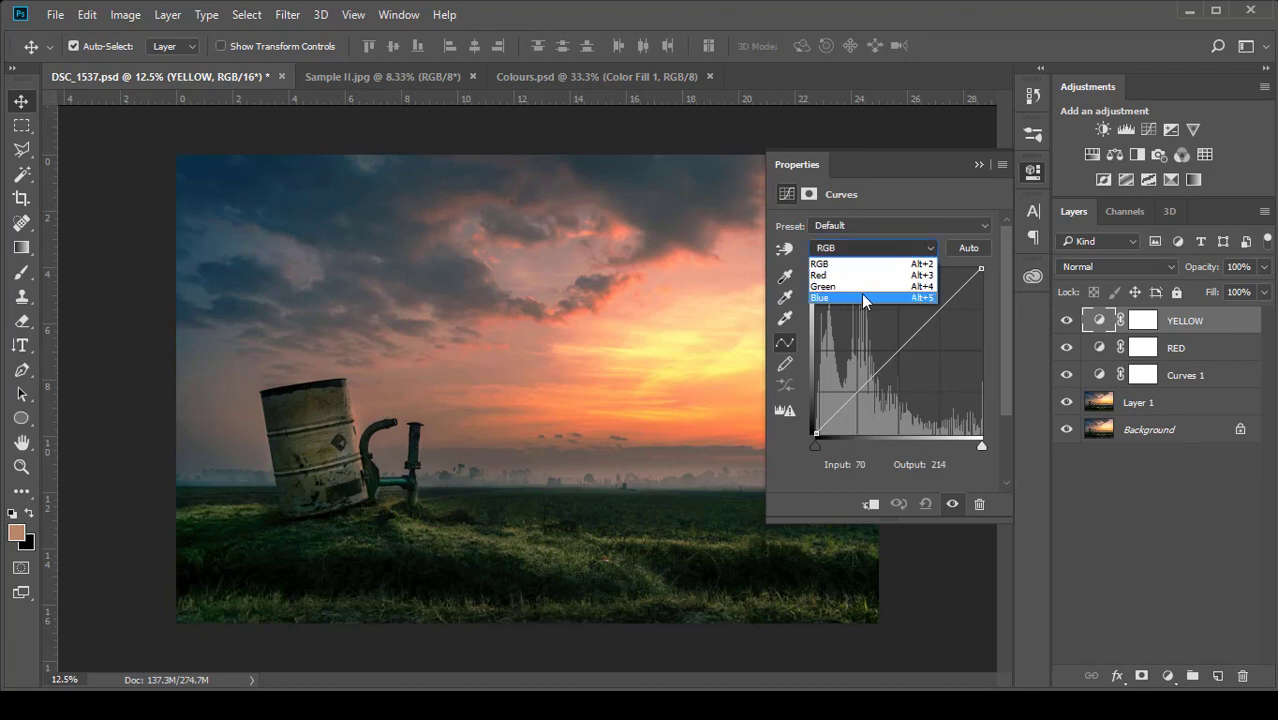
click(863, 298)
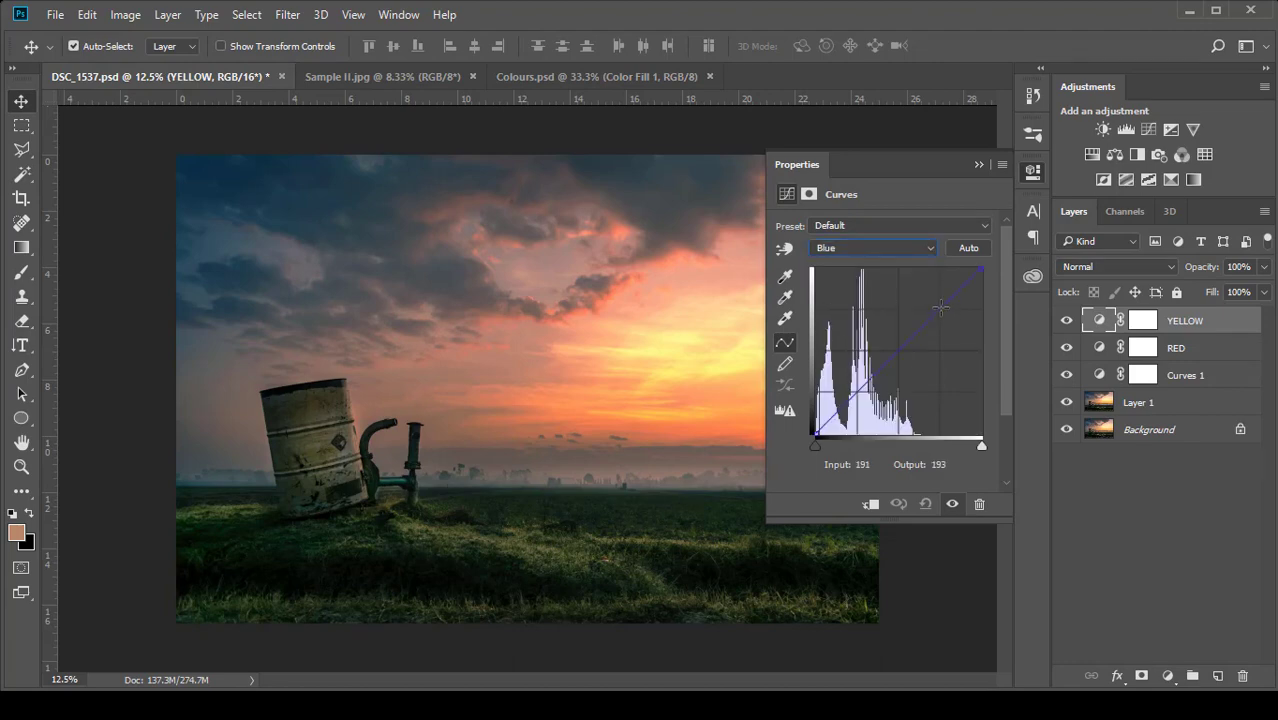
drag(941, 311, 941, 320)
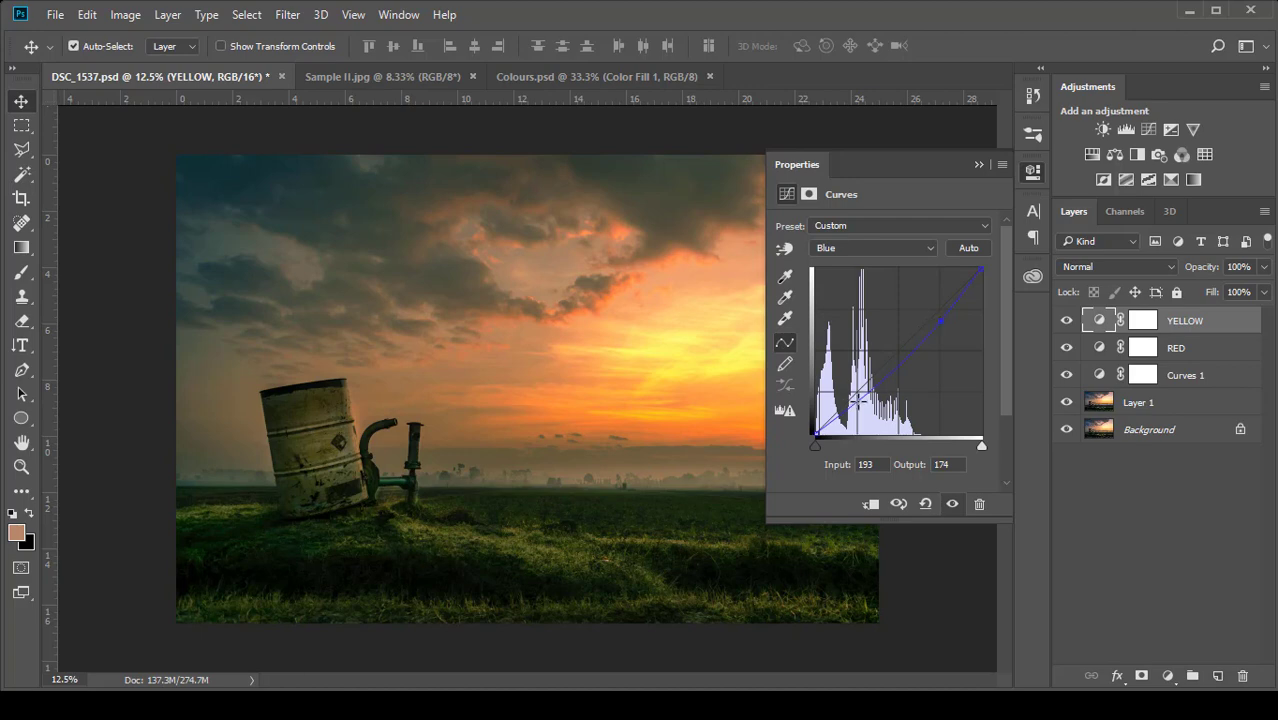
drag(858, 398, 859, 392)
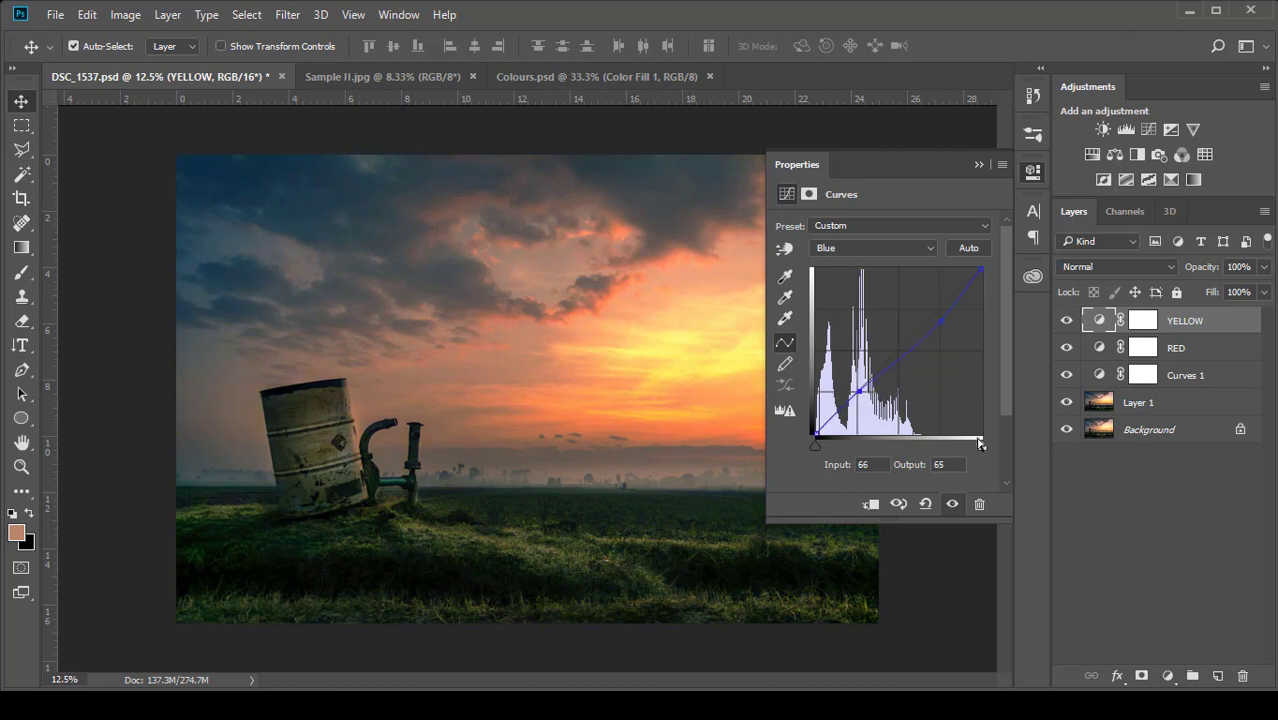
Step: Compare the photo with and without the YELLOW layer by toggling its visibility
click(977, 165)
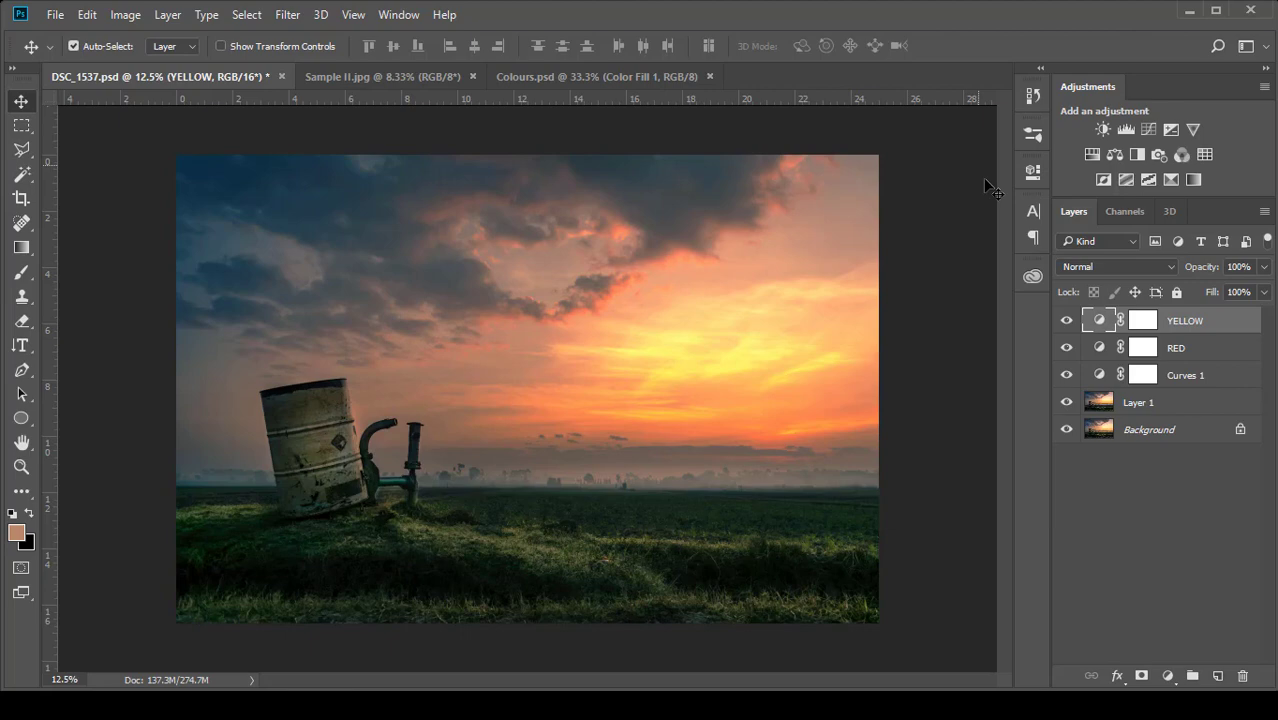
click(1067, 324)
click(1067, 324)
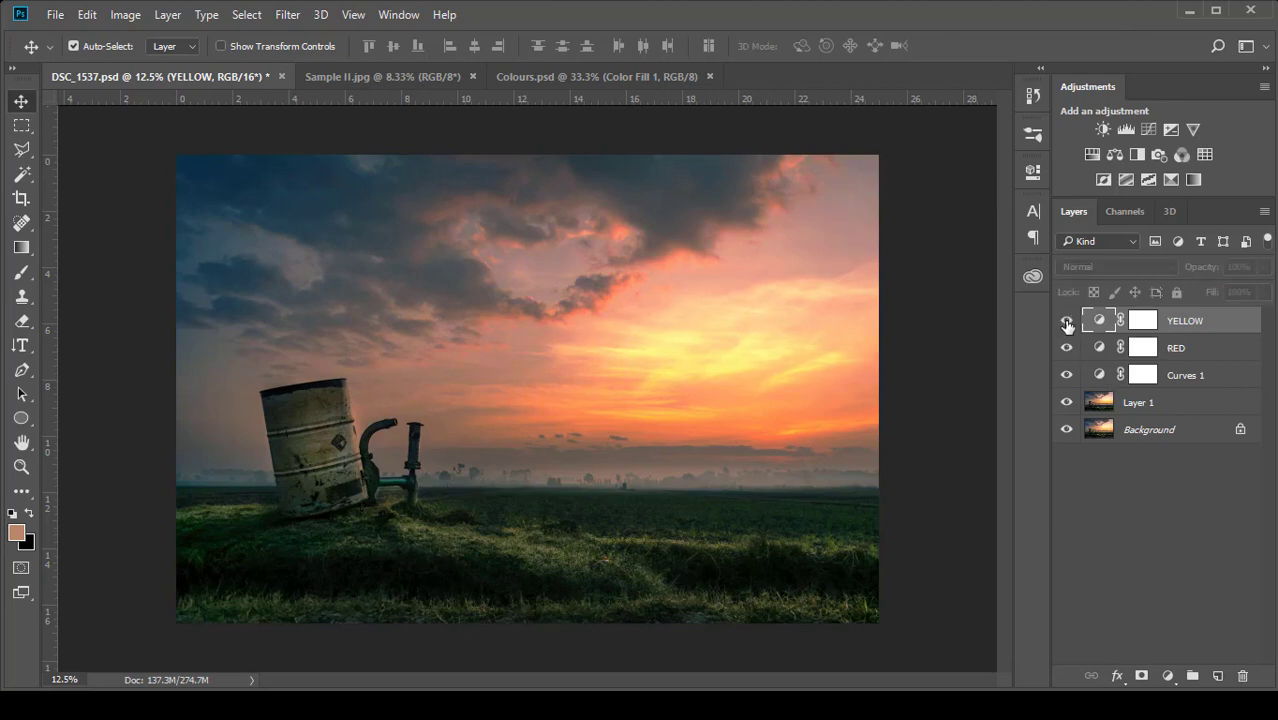
click(1067, 325)
click(1067, 324)
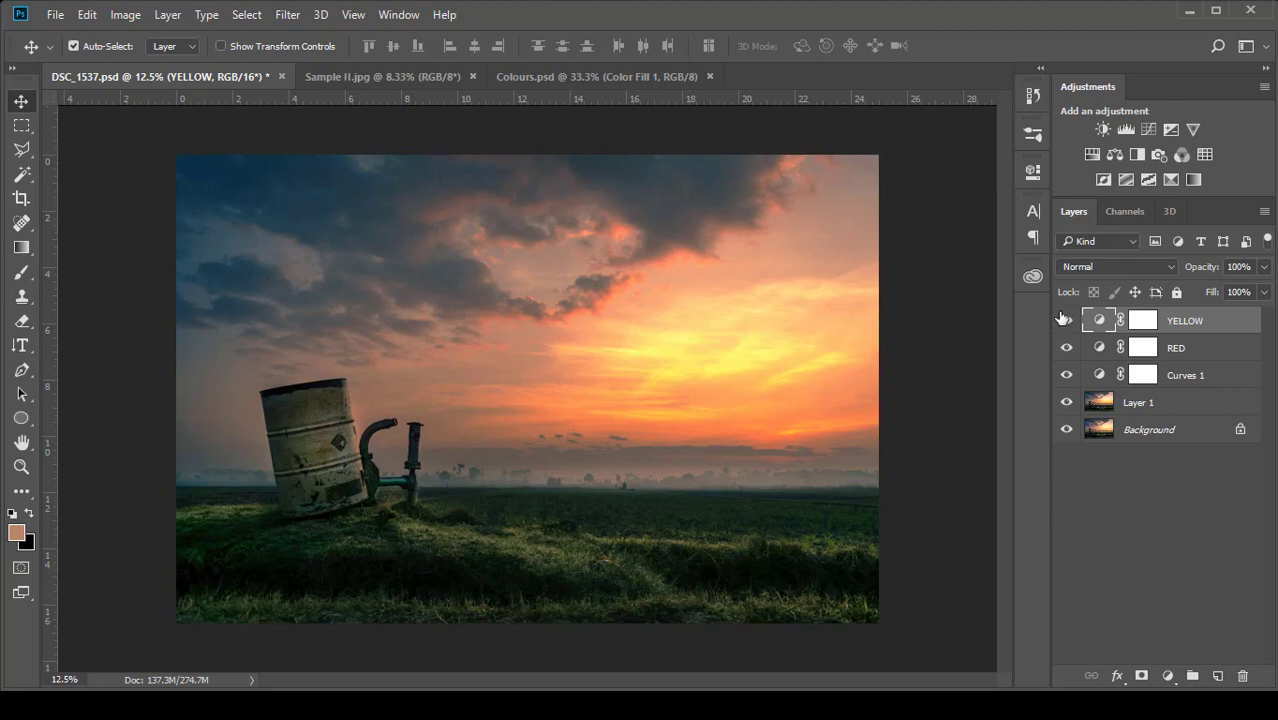
Step: Add a Curves layer above YELLOW with RGB points at input 58, output 80 and input 192, output 173
click(1149, 130)
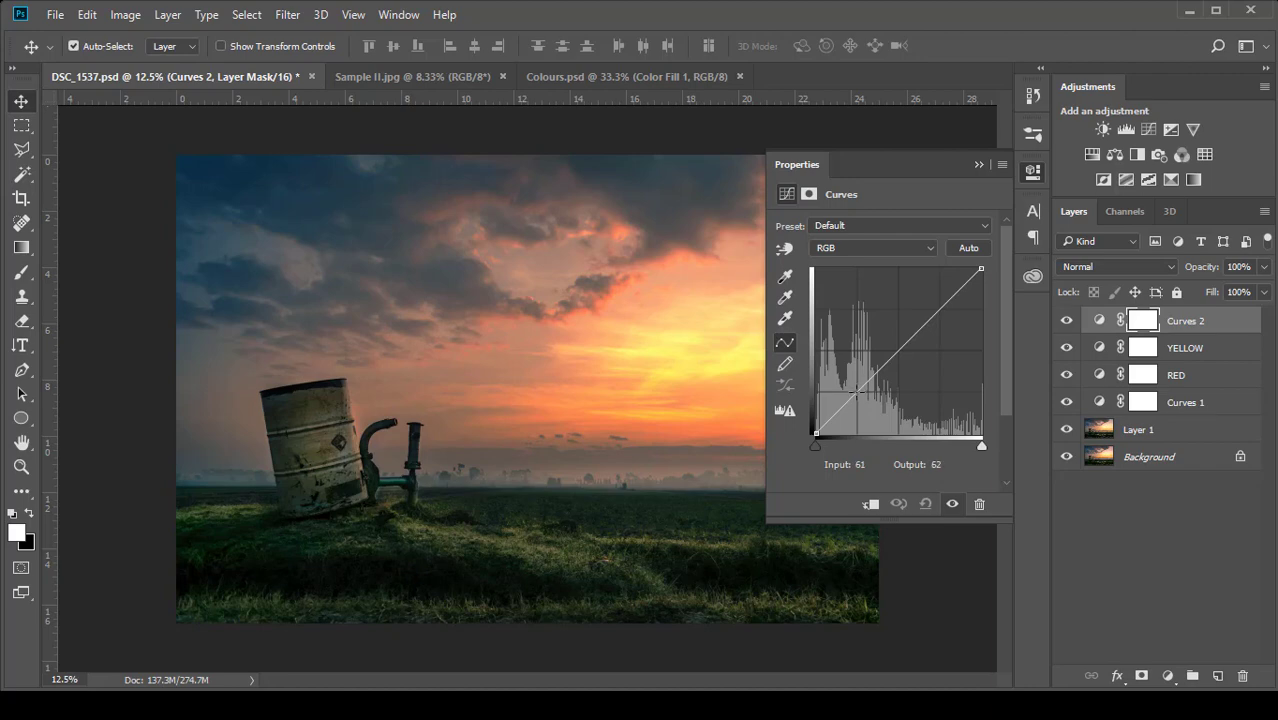
drag(857, 391, 854, 382)
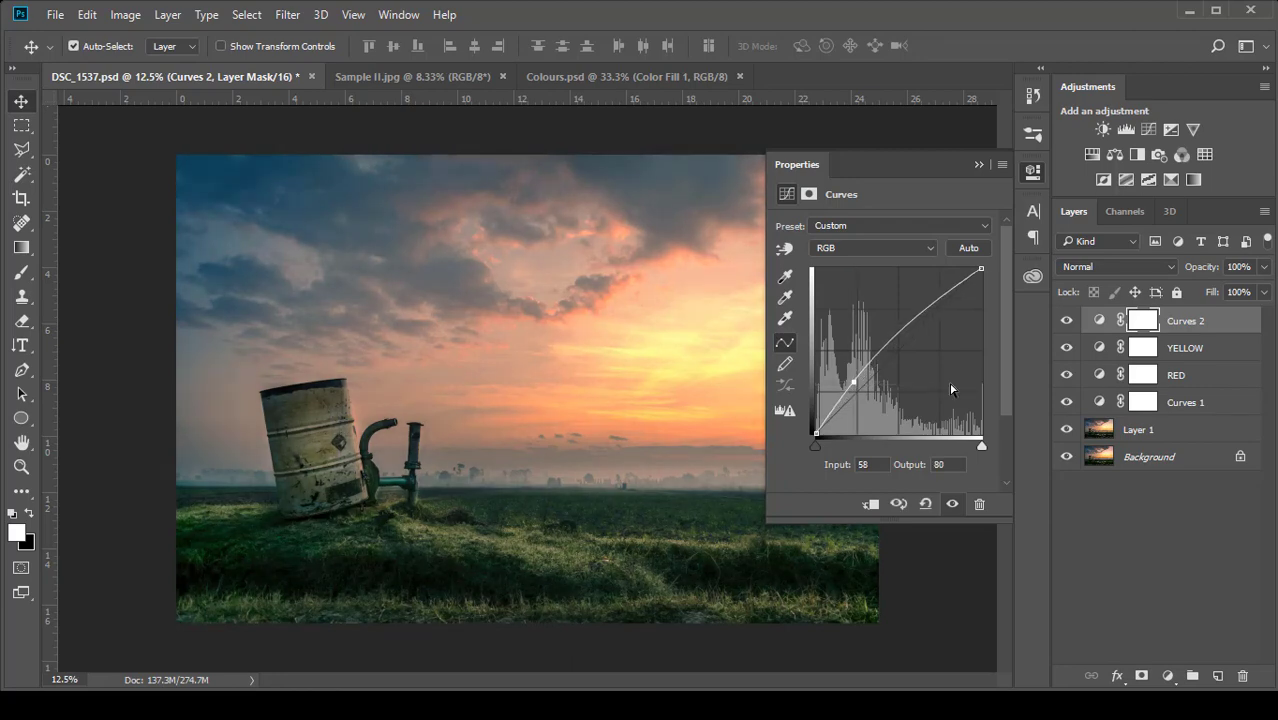
click(940, 303)
drag(940, 303, 940, 322)
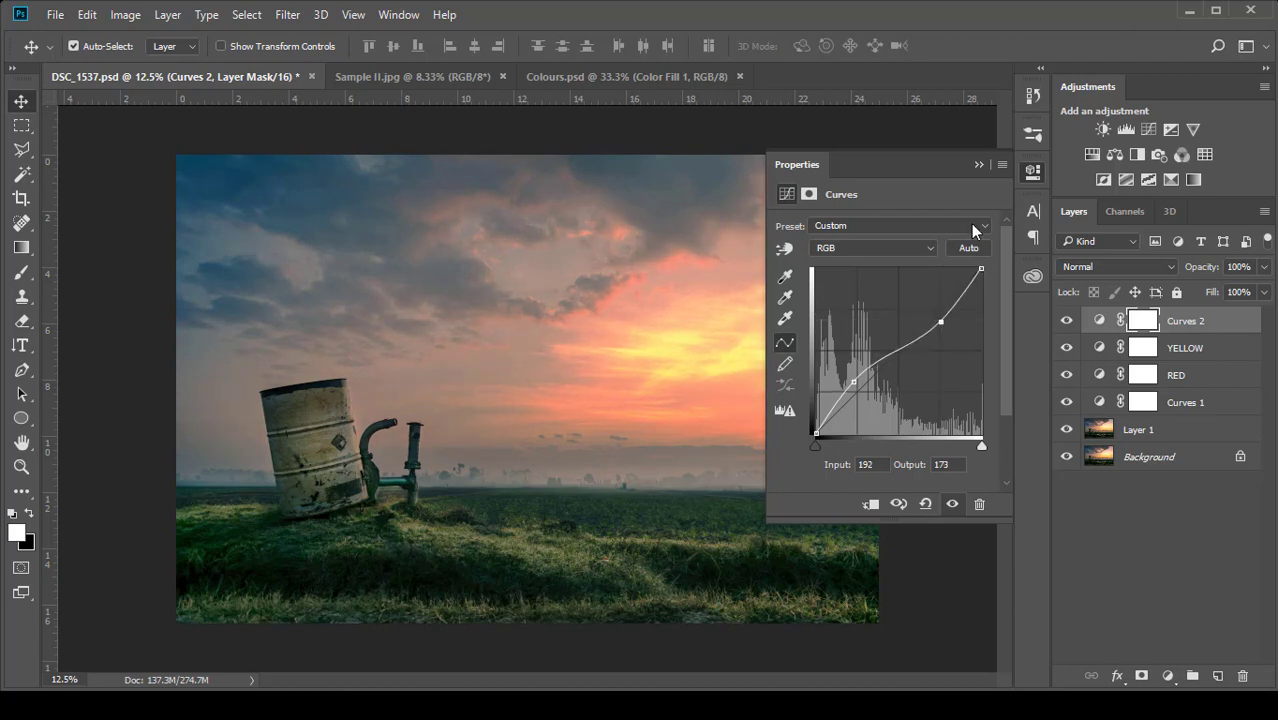
Step: Compare the shadows and highlights with and without the Curves 2 layer by toggling its visibility repeatedly
click(978, 166)
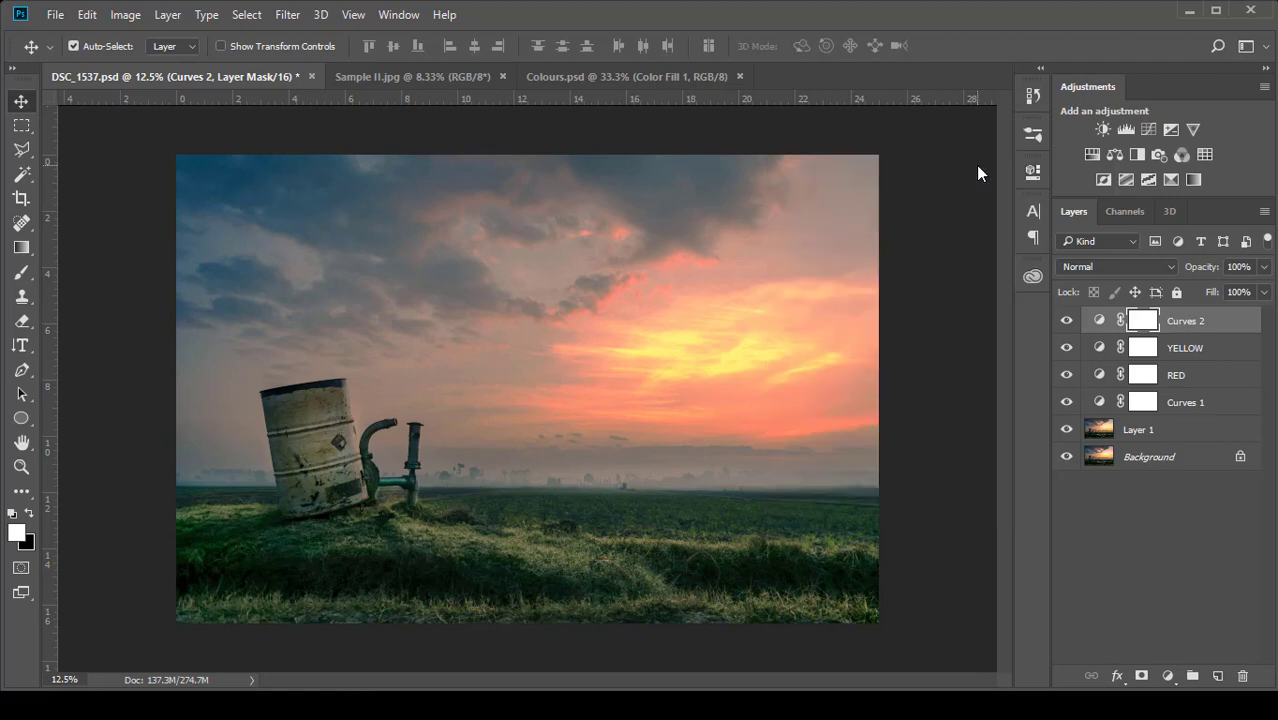
click(1066, 321)
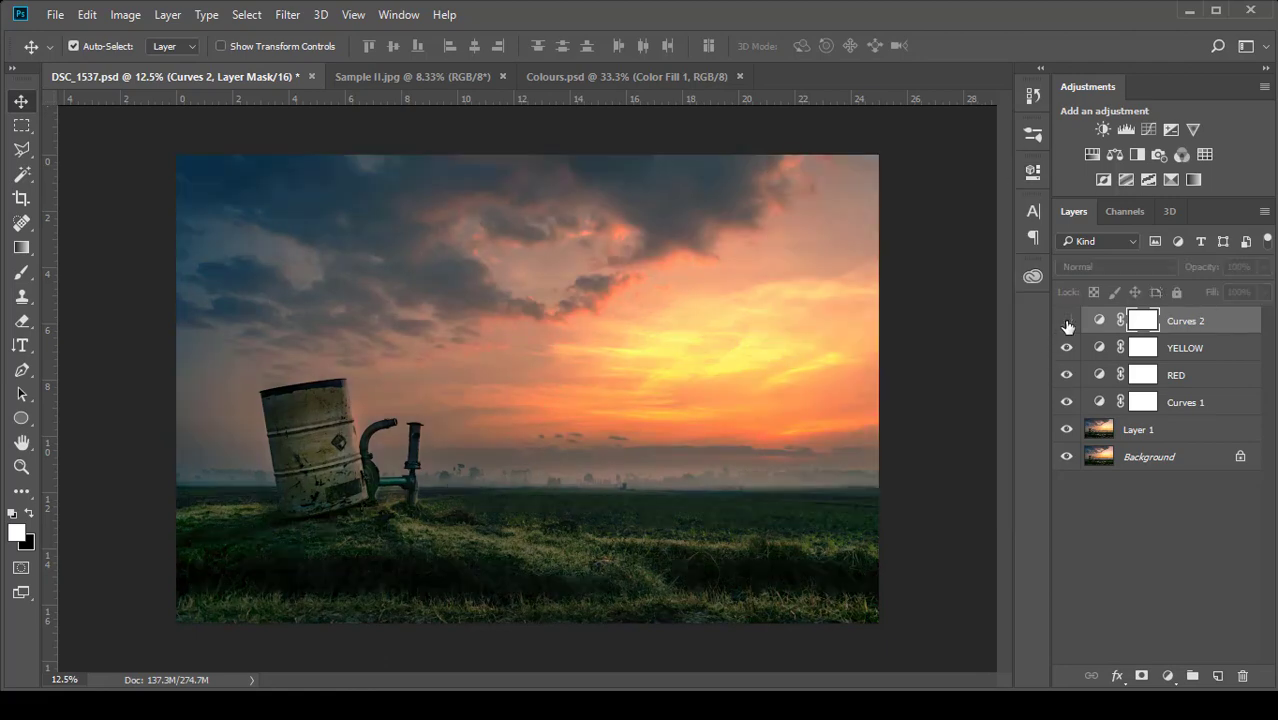
click(1066, 321)
click(1066, 321)
click(1066, 321)
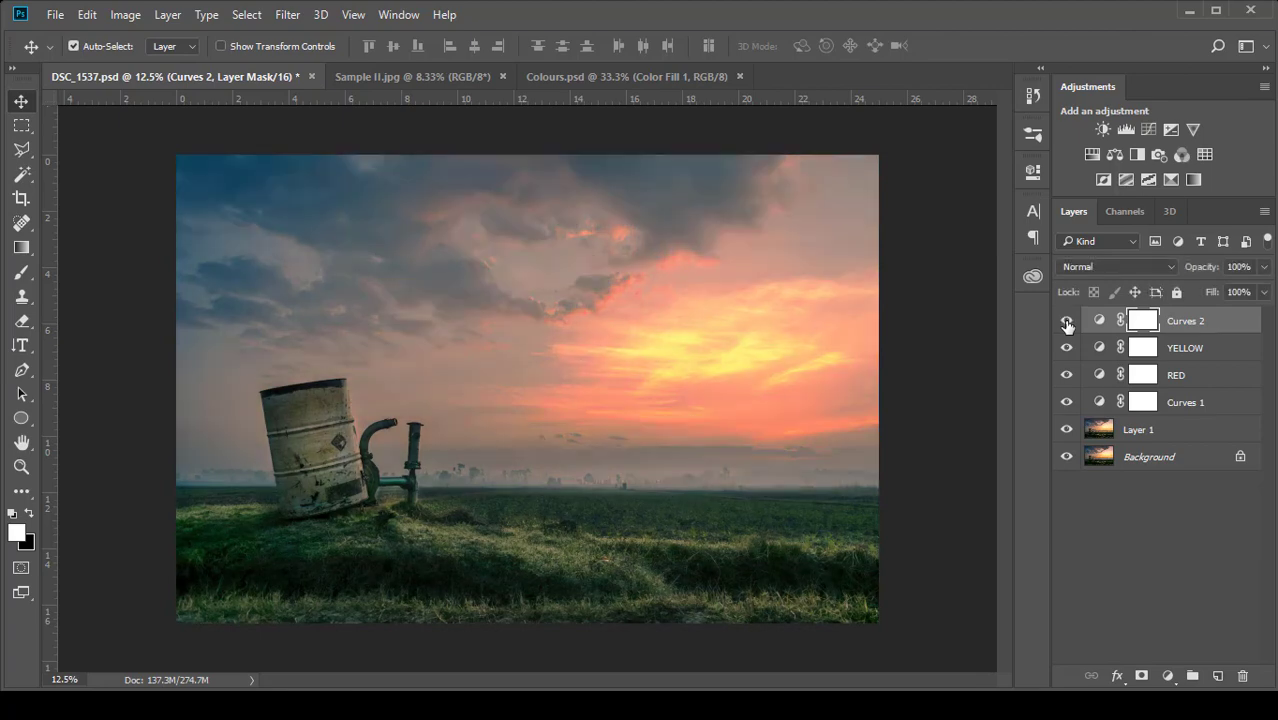
click(1066, 321)
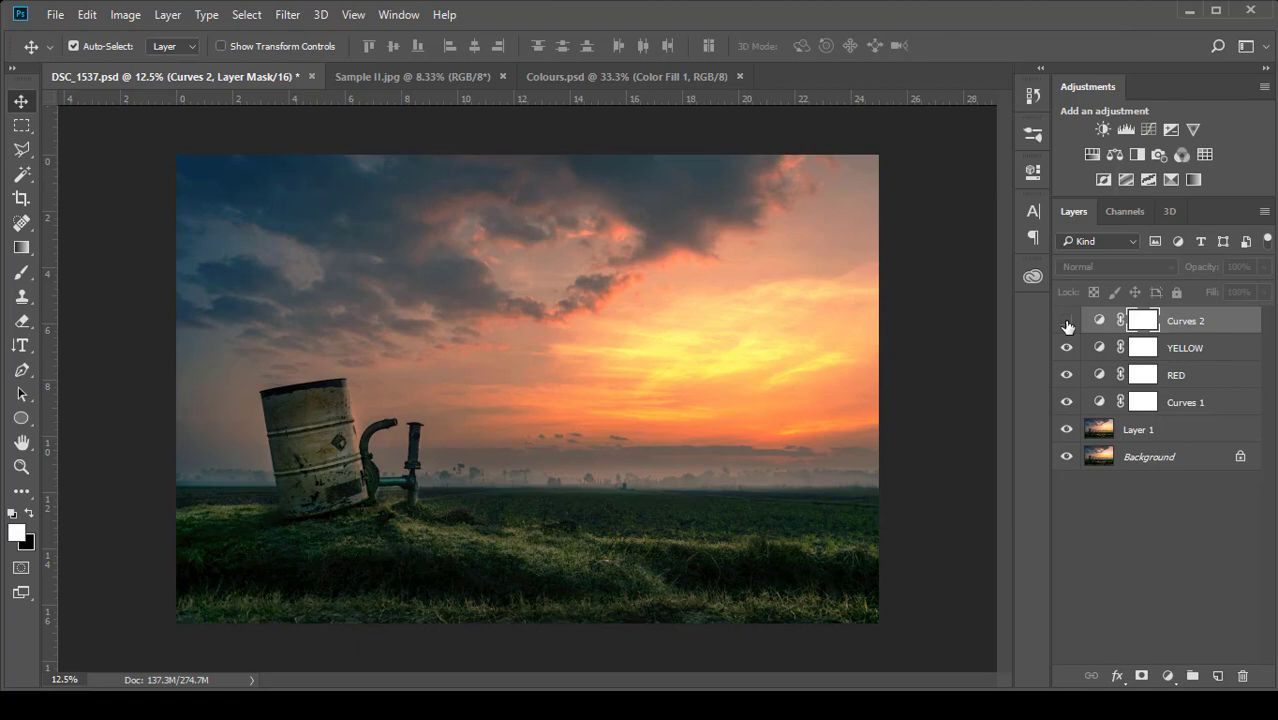
click(1066, 321)
click(1066, 321)
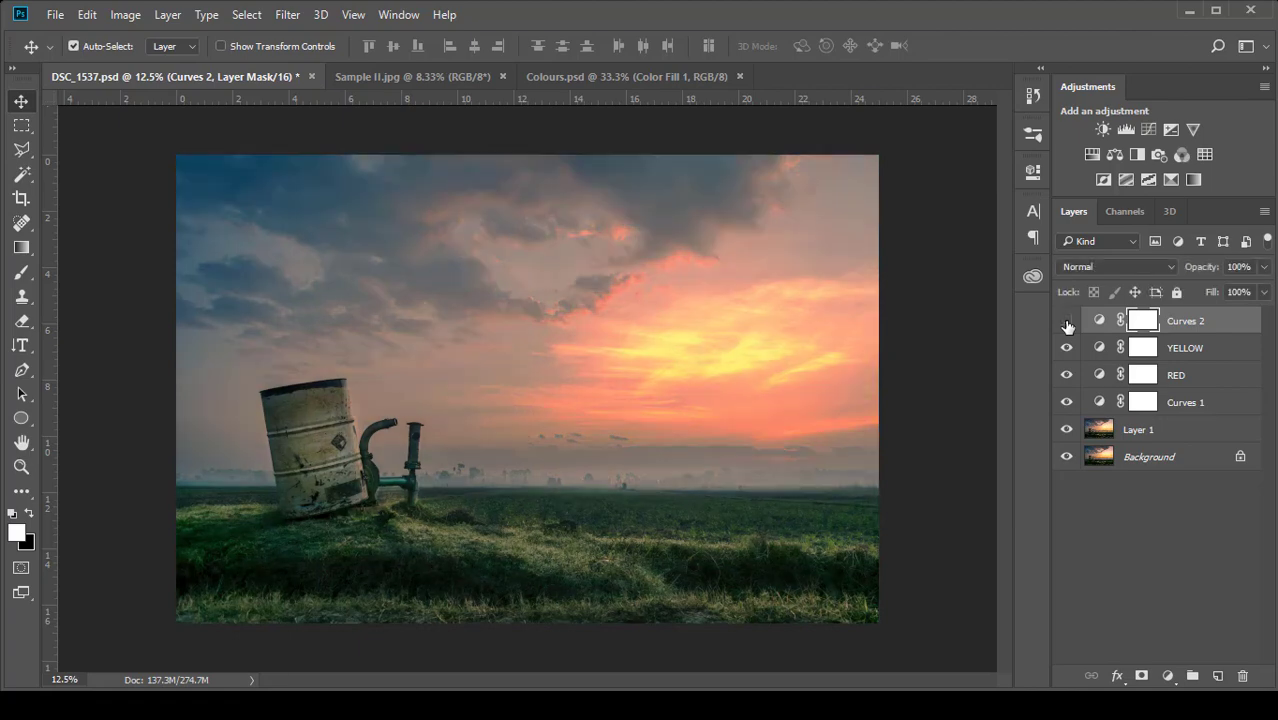
click(1066, 321)
click(1066, 321)
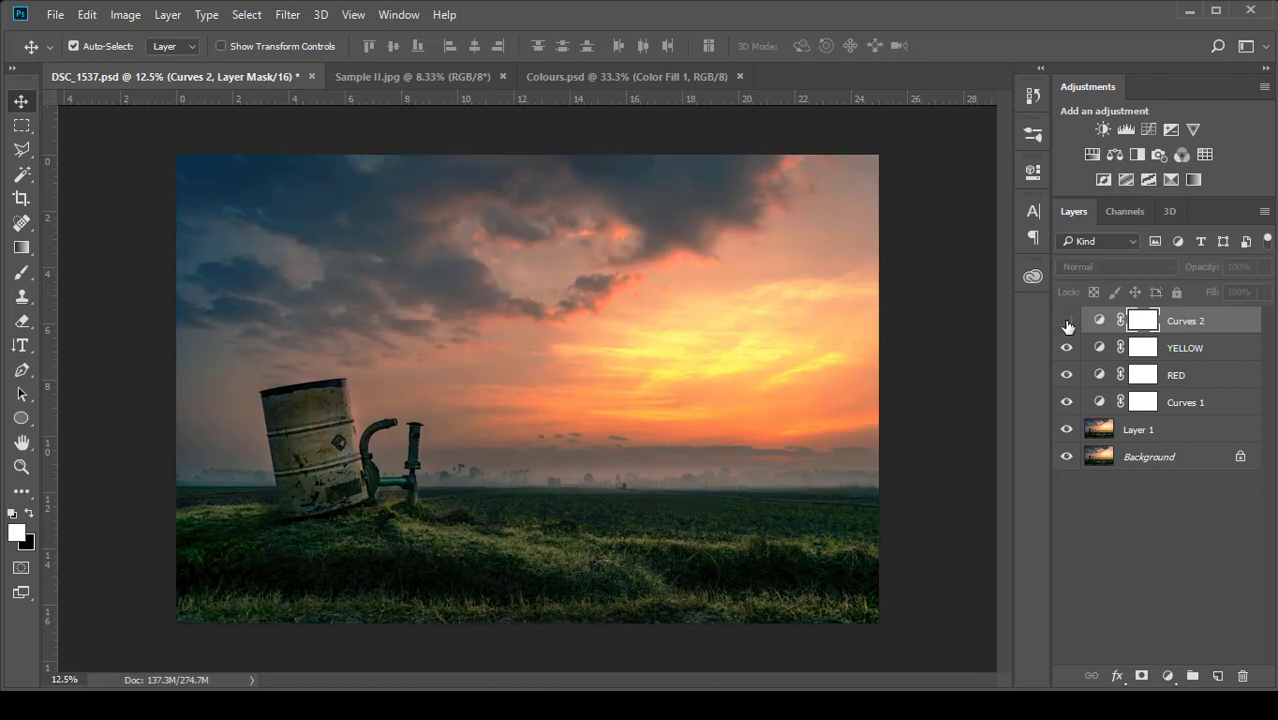
click(1066, 321)
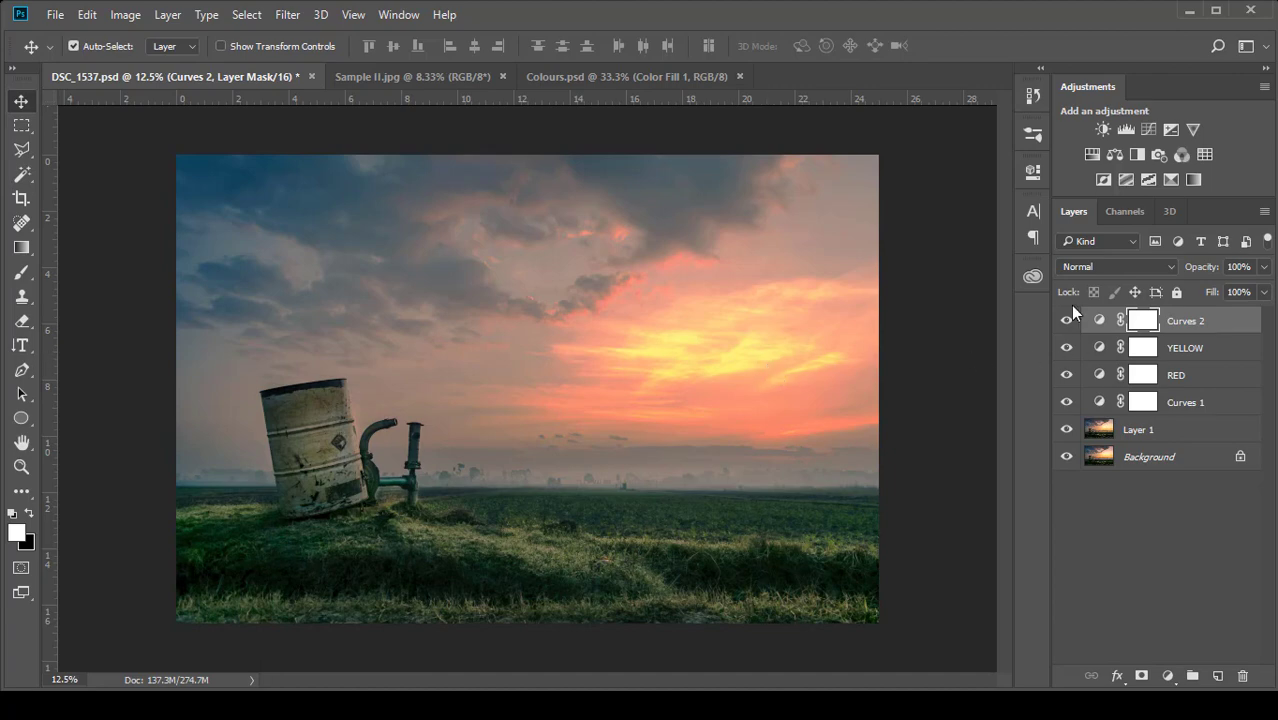
Step: Raise the Curves 2 highlight point to input 193, output 196 in the RGB channel
double_click(1100, 328)
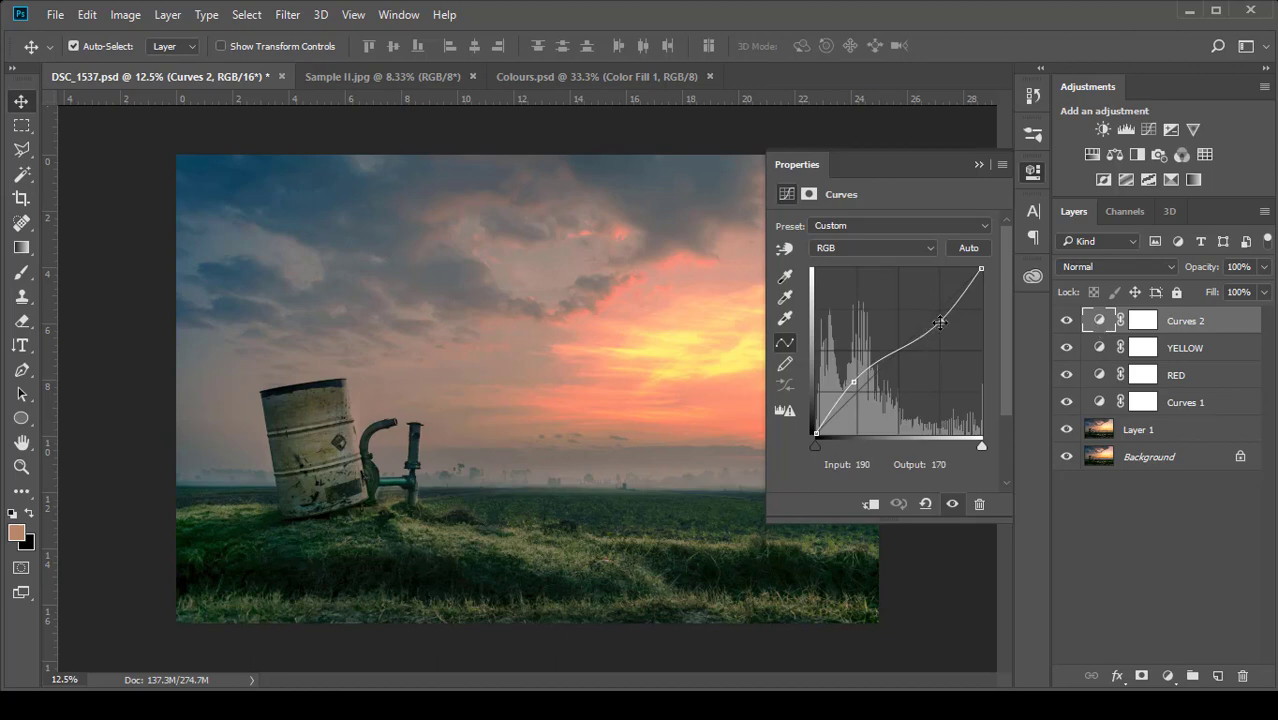
mouse_move(941, 319)
mouse_down()
mouse_move(942, 333)
mouse_move(940, 307)
mouse_up()
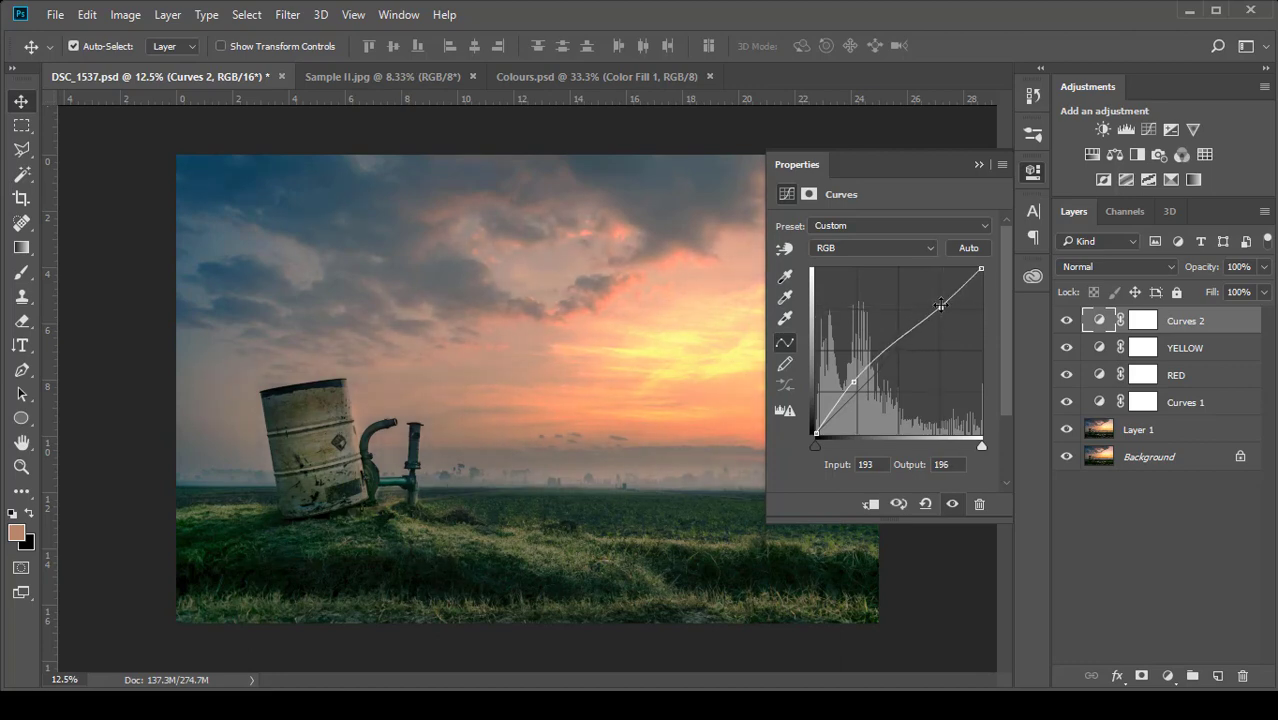
click(979, 165)
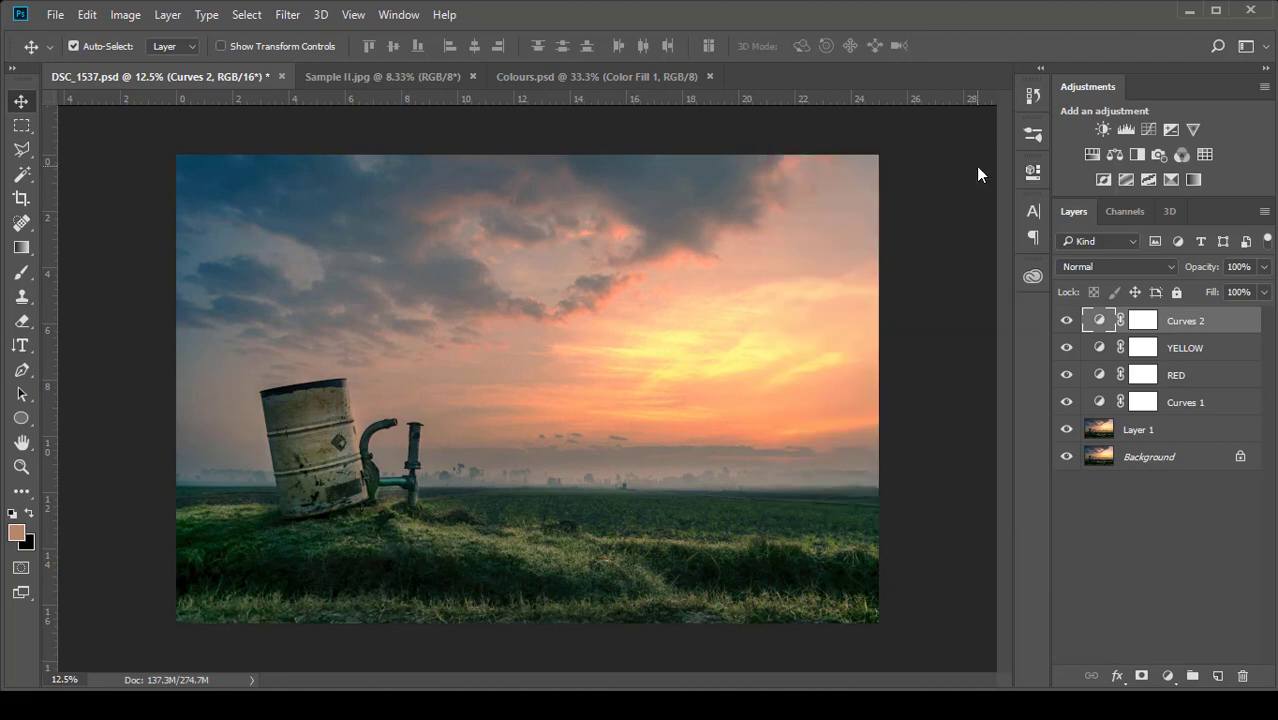
Step: Paint black on the Curves 2 layer mask over the upper-left clouds, using the Brush tool at size 250
click(1144, 320)
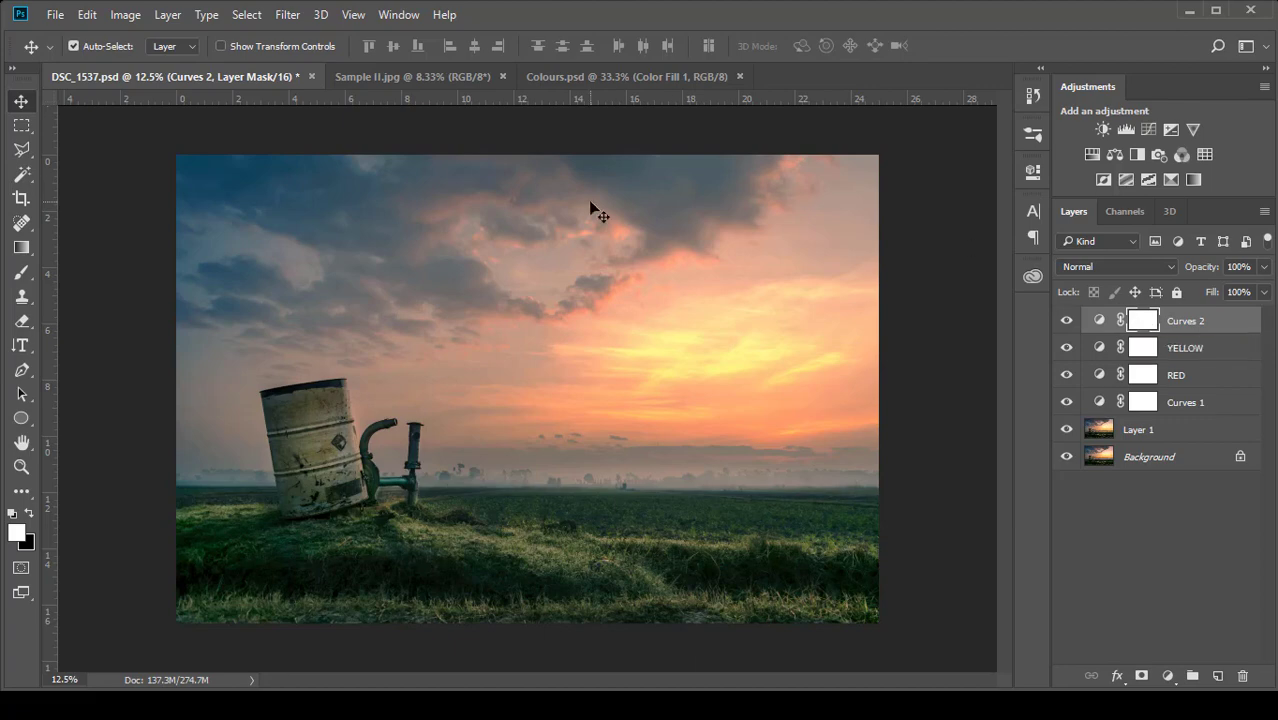
click(23, 273)
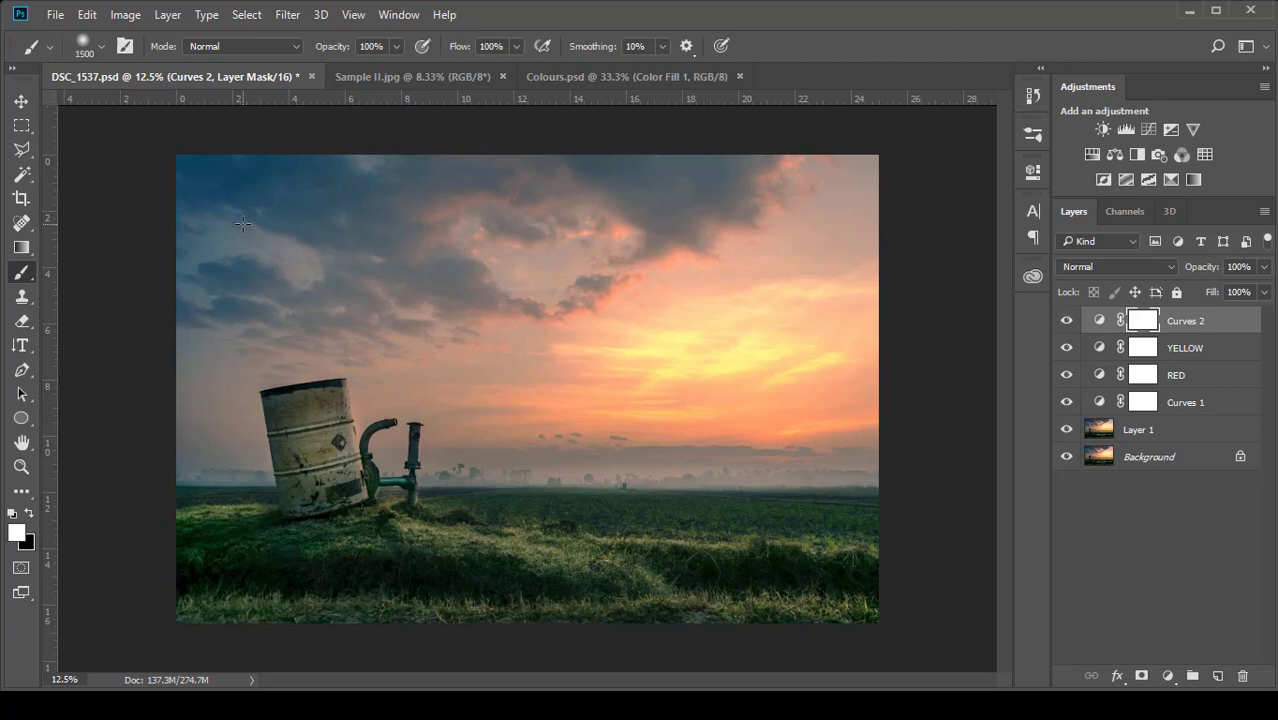
key(bracketleft)
key(bracketleft)
key(bracketleft)
key(bracketleft)
key(bracketleft)
key(bracketleft)
key(bracketleft)
key(bracketleft)
key(bracketleft)
key(bracketleft)
key(bracketleft)
key(bracketleft)
key(bracketleft)
key(bracketleft)
key(bracketleft)
key(bracketleft)
key(bracketleft)
key(bracketleft)
key(bracketleft)
key(bracketleft)
key(bracketright)
key(bracketright)
key(bracketright)
key(bracketright)
key(bracketright)
key(bracketright)
key(bracketright)
key(bracketright)
key(bracketright)
key(bracketright)
key(bracketright)
key(bracketright)
key(bracketright)
key(bracketright)
key(bracketright)
key(bracketright)
key(bracketright)
key(x)
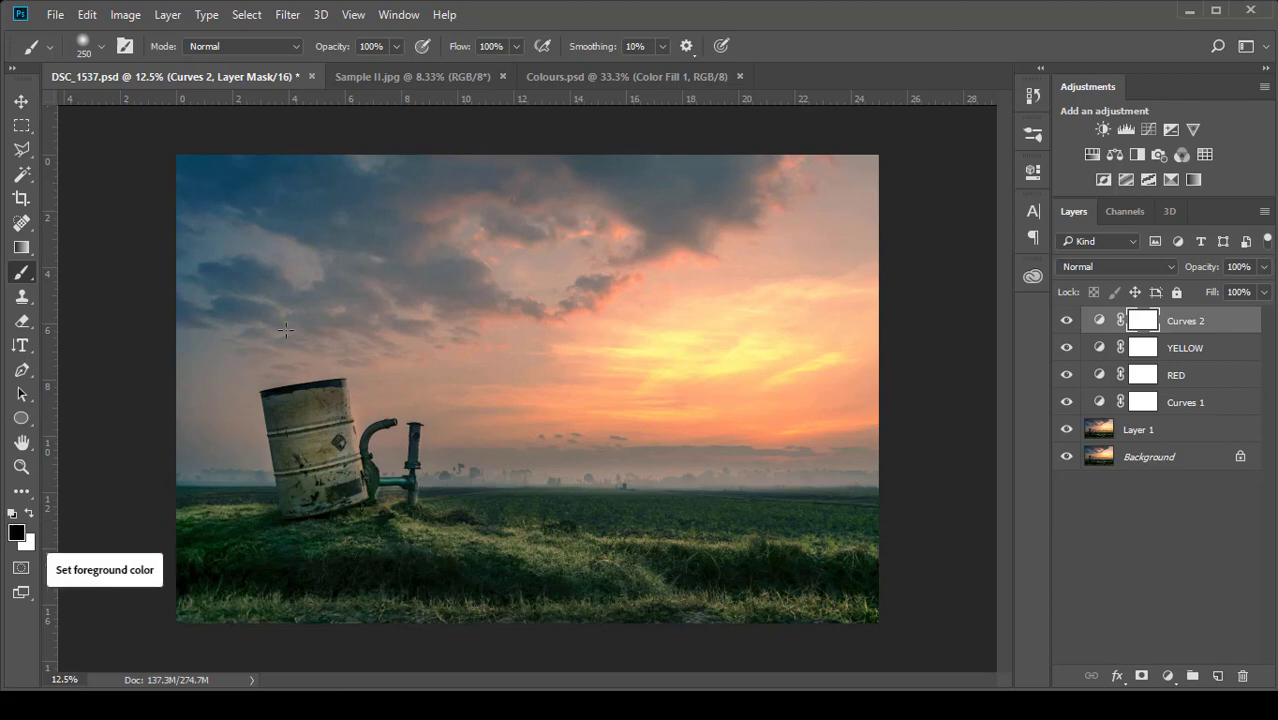
mouse_move(202, 175)
mouse_down()
mouse_move(197, 241)
mouse_move(213, 284)
mouse_move(251, 271)
mouse_move(298, 186)
mouse_move(317, 259)
mouse_up()
Step: Enlarge the brush to 2600 and paint black over the rest of the sky down to the horizon on the Curves 2 mask
key(bracketright)
key(bracketright)
key(bracketright)
key(bracketright)
key(bracketright)
key(bracketright)
key(bracketright)
key(bracketright)
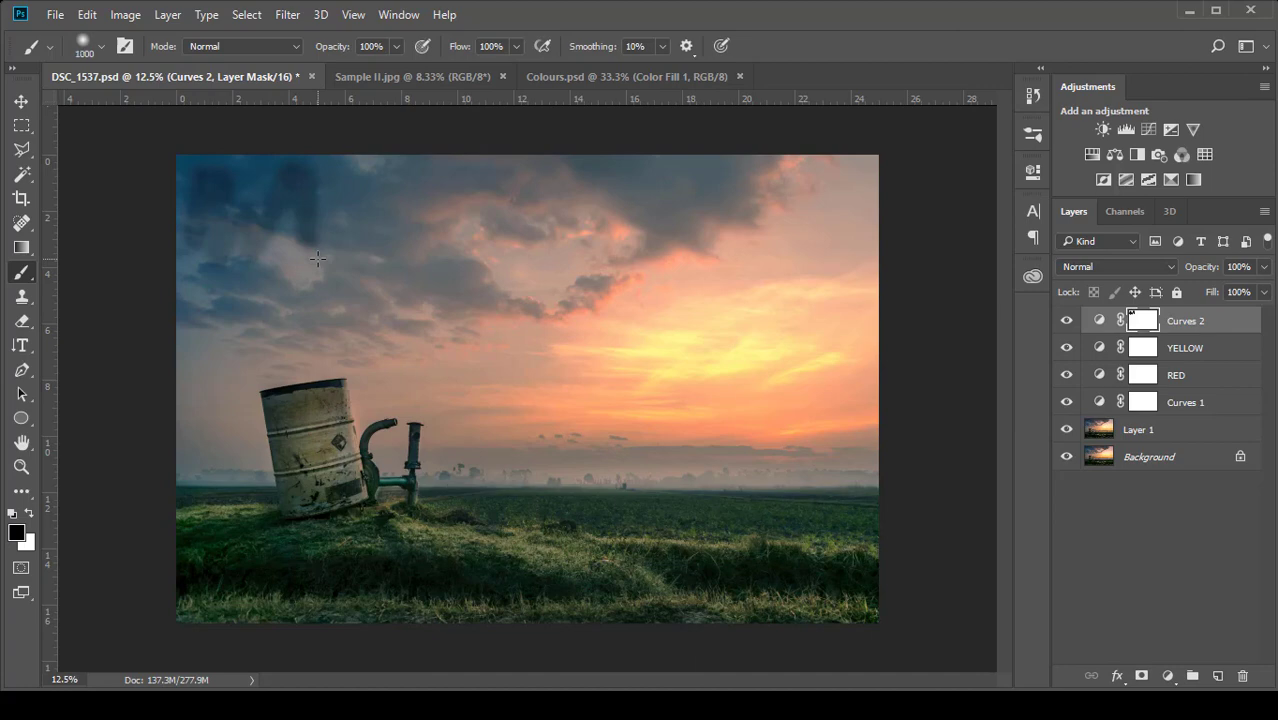
key(bracketright)
mouse_move(264, 175)
mouse_down()
mouse_move(276, 222)
mouse_move(409, 241)
mouse_move(506, 279)
mouse_move(664, 229)
mouse_move(722, 233)
mouse_move(754, 259)
mouse_move(879, 208)
mouse_move(911, 268)
mouse_move(822, 270)
mouse_move(708, 379)
mouse_move(644, 373)
mouse_move(588, 396)
mouse_up()
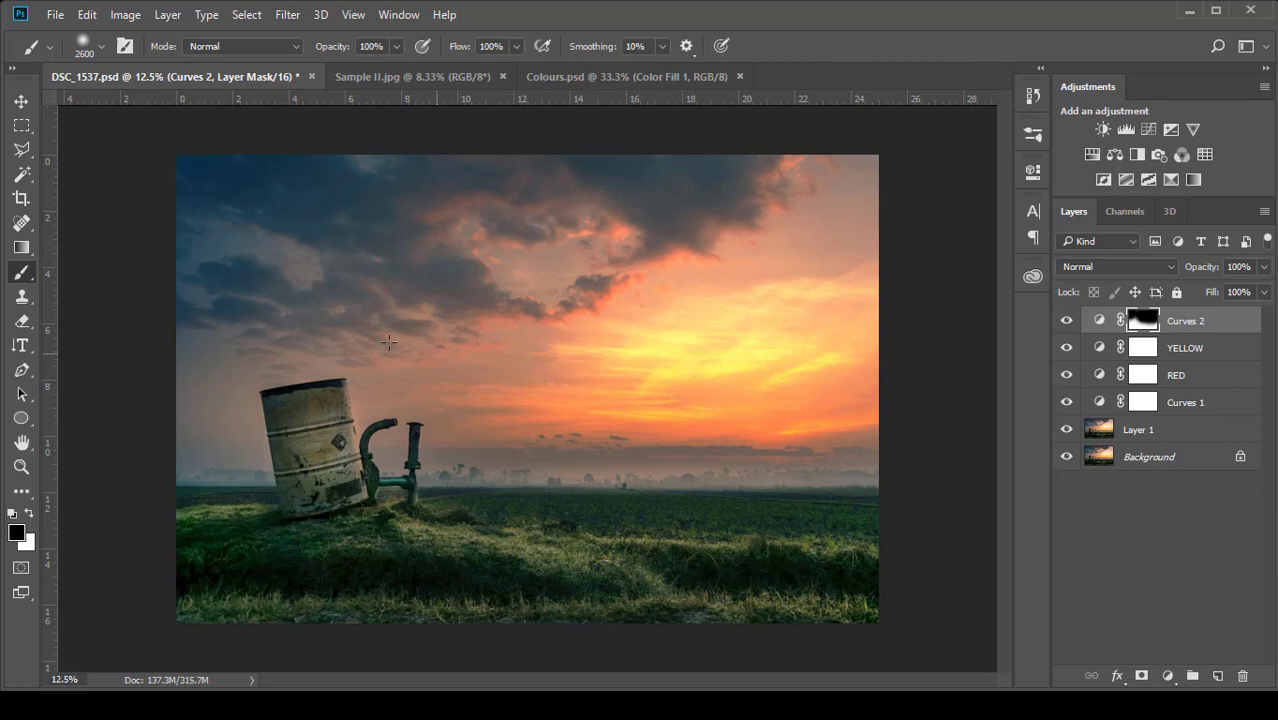
mouse_move(356, 338)
mouse_down()
mouse_move(201, 277)
mouse_move(210, 429)
mouse_up()
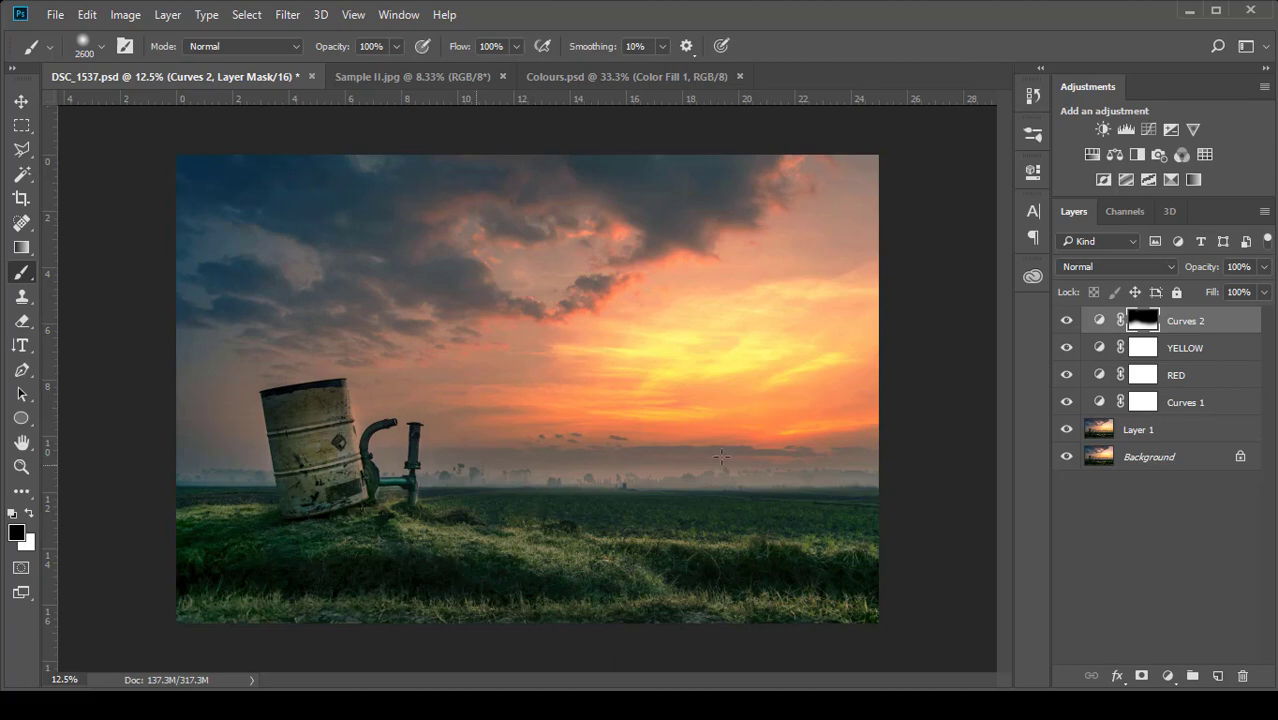
mouse_move(822, 465)
mouse_down()
mouse_move(680, 466)
mouse_move(827, 467)
mouse_up()
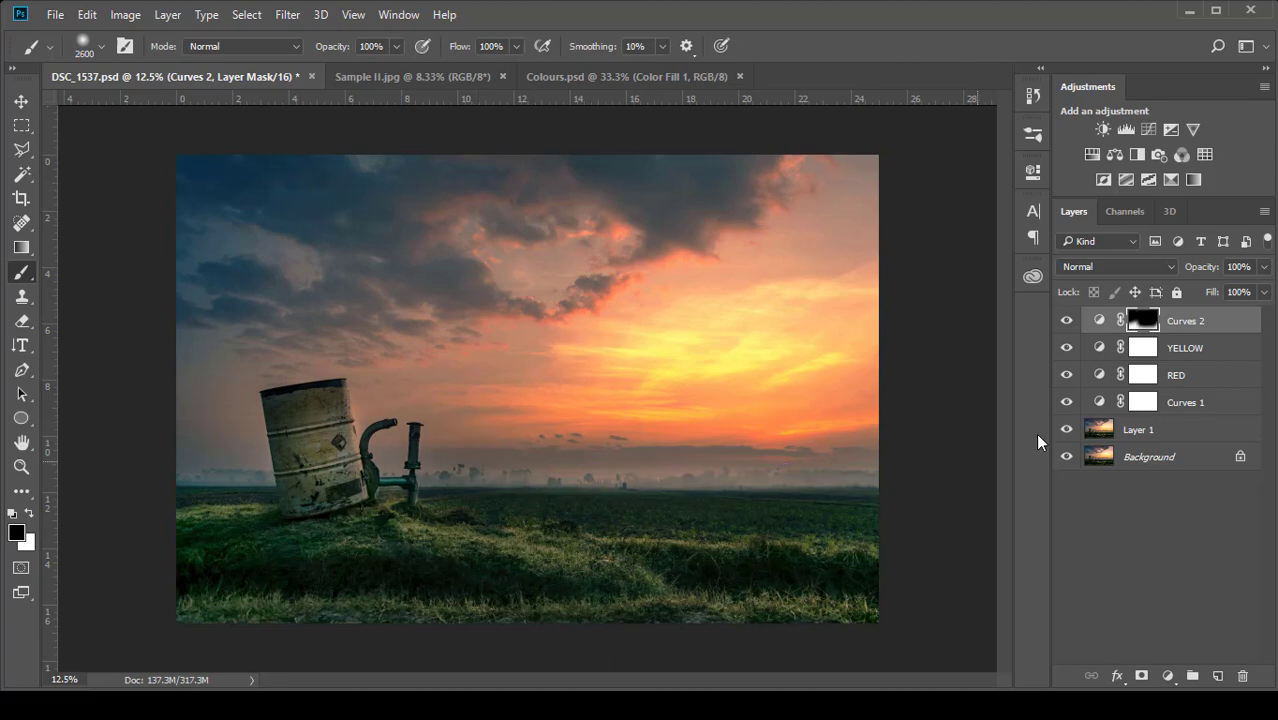
Step: Check the masked foreground brightening by toggling the Curves 2 layer's visibility several times
click(1066, 321)
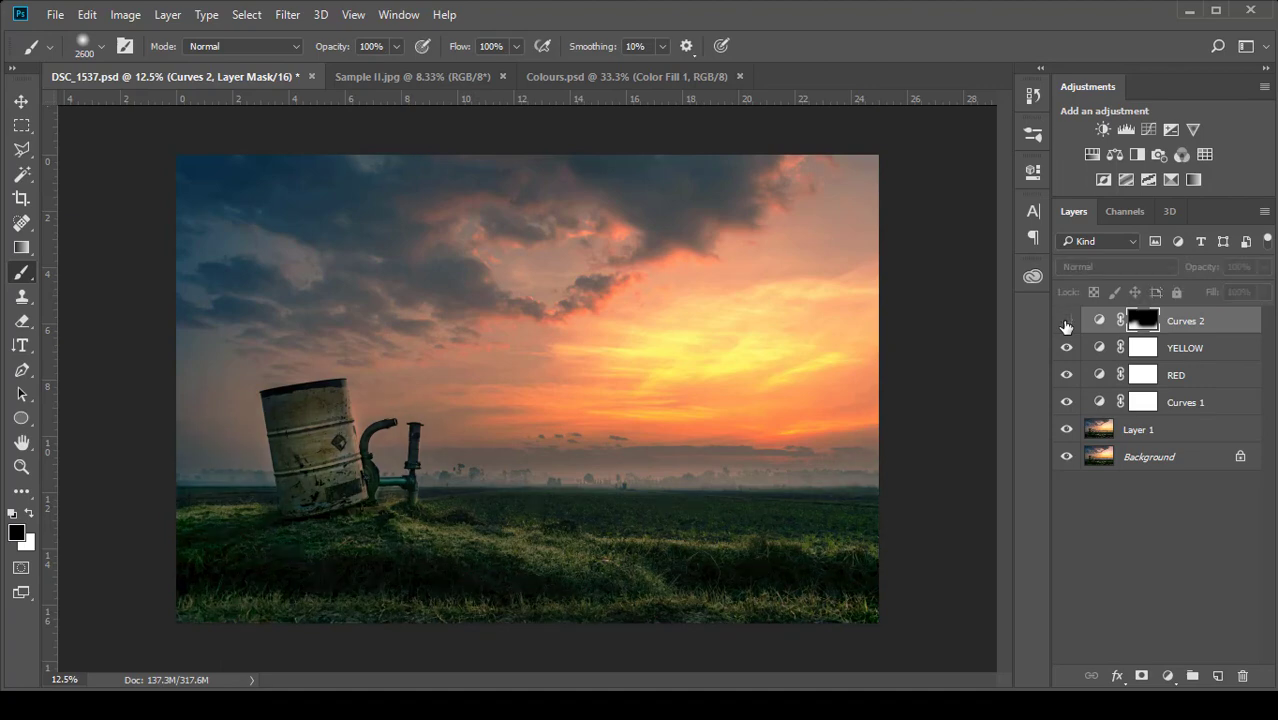
click(1066, 321)
click(1066, 322)
click(1066, 322)
click(1066, 322)
click(1066, 322)
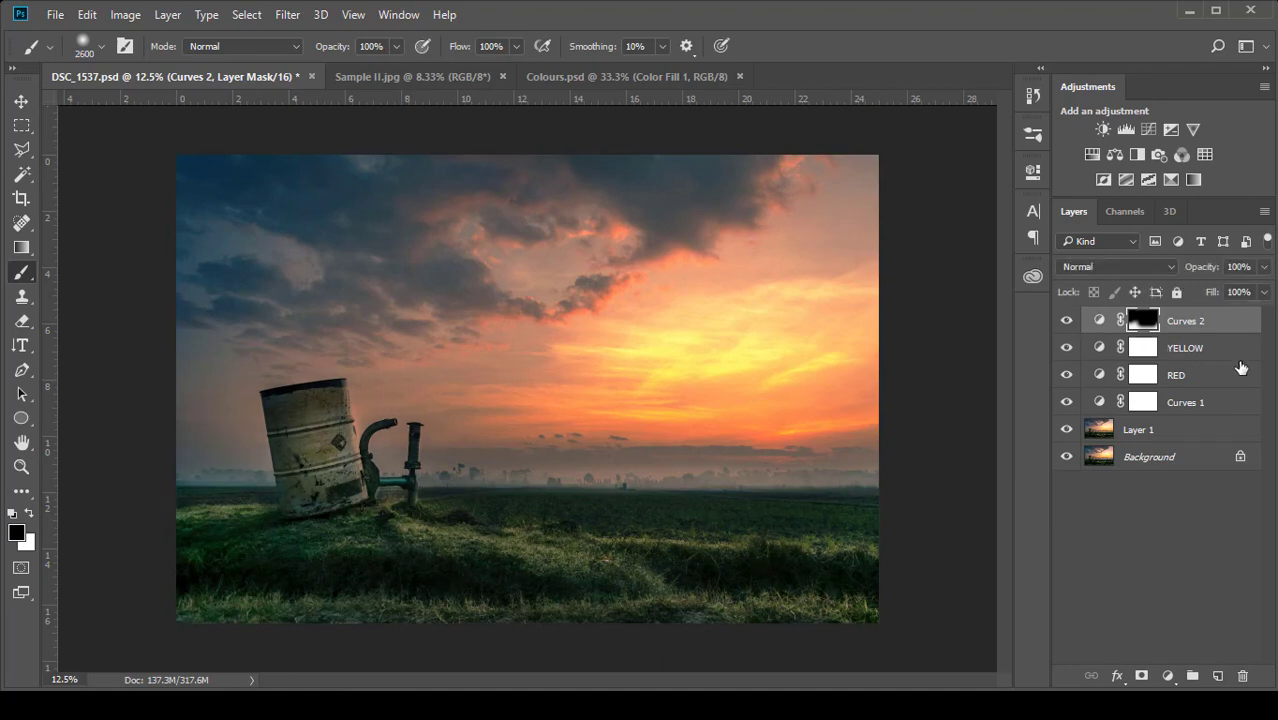
Step: Add a Curves layer above Curves 2, slightly raise the shadows in its Green channel and anchor the midtones near the diagonal
click(1149, 129)
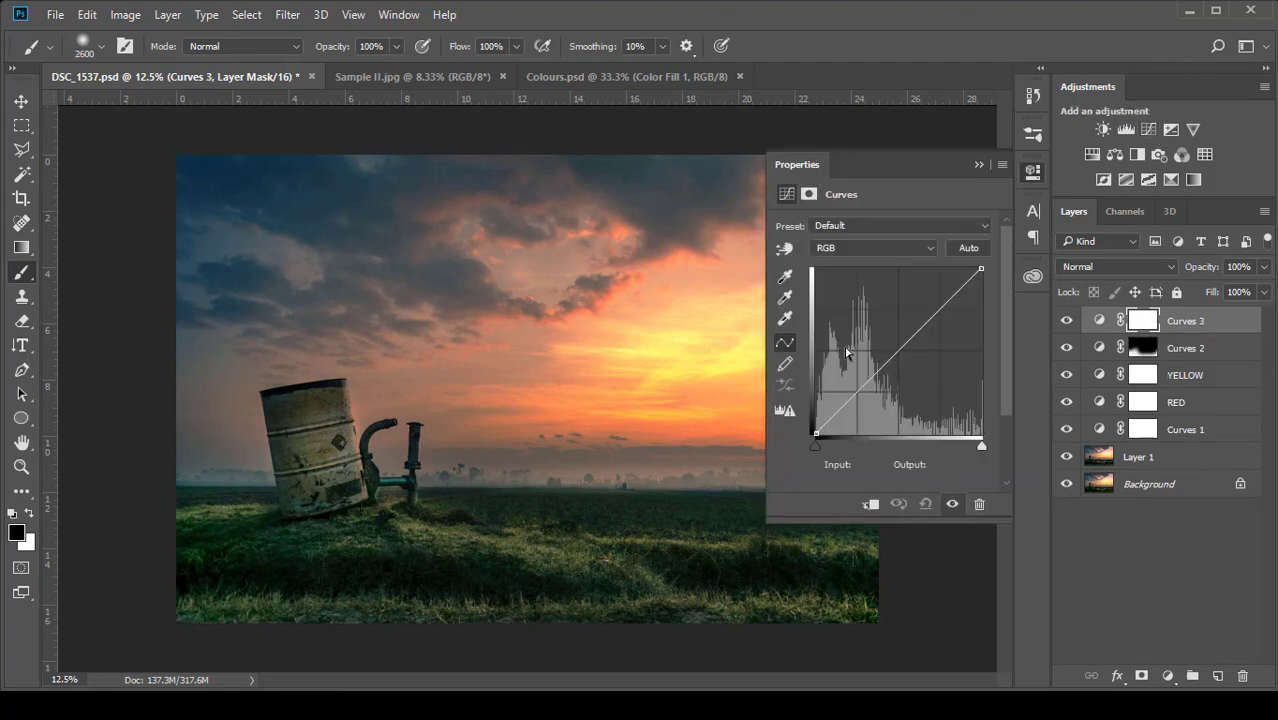
click(876, 248)
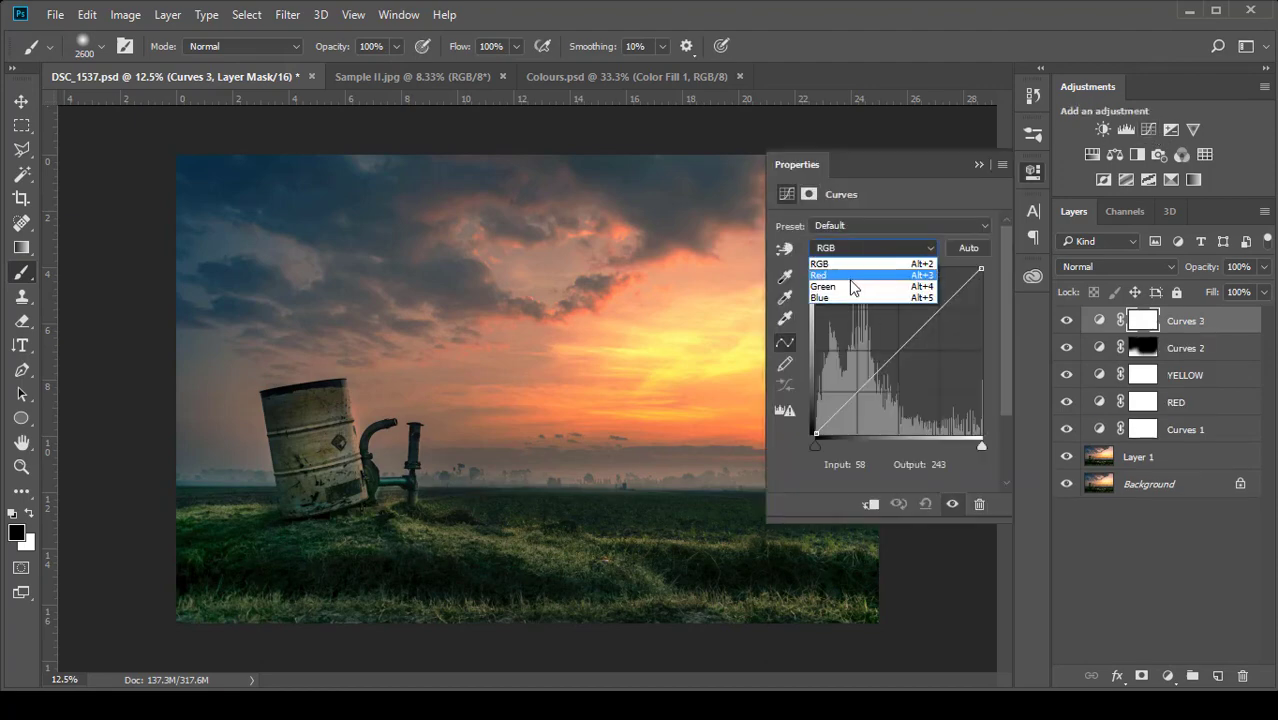
click(847, 285)
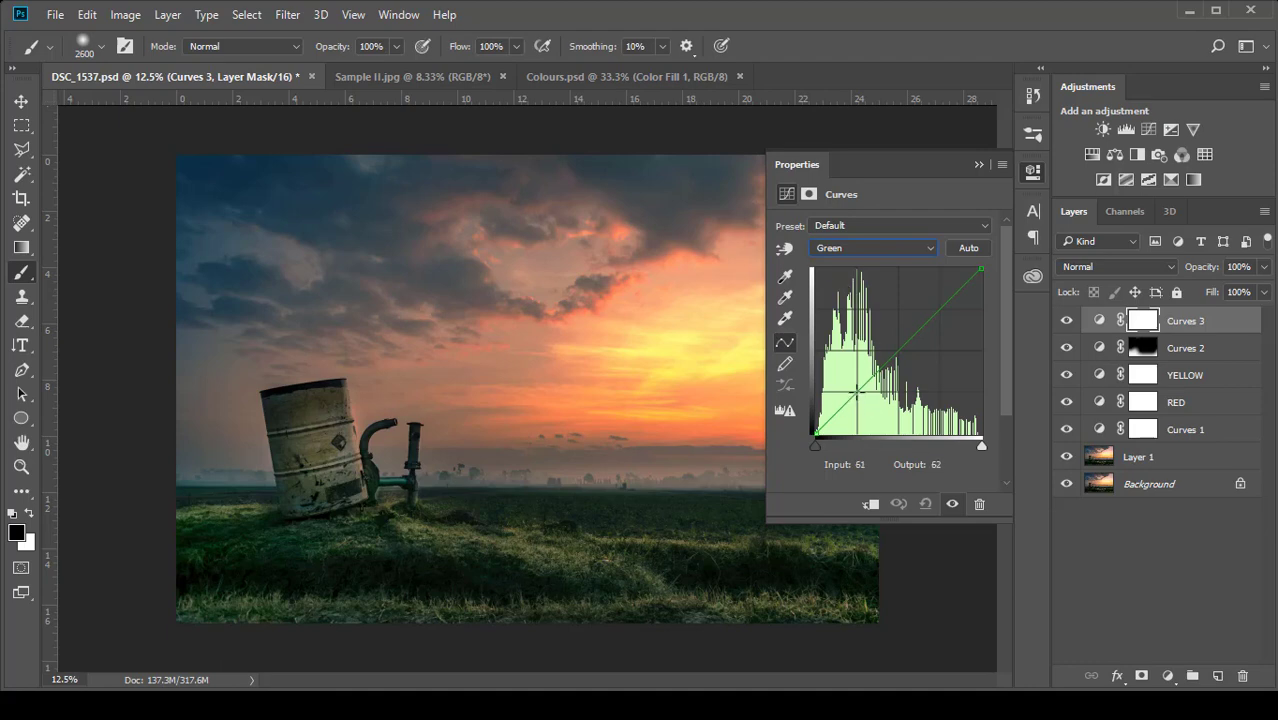
click(856, 392)
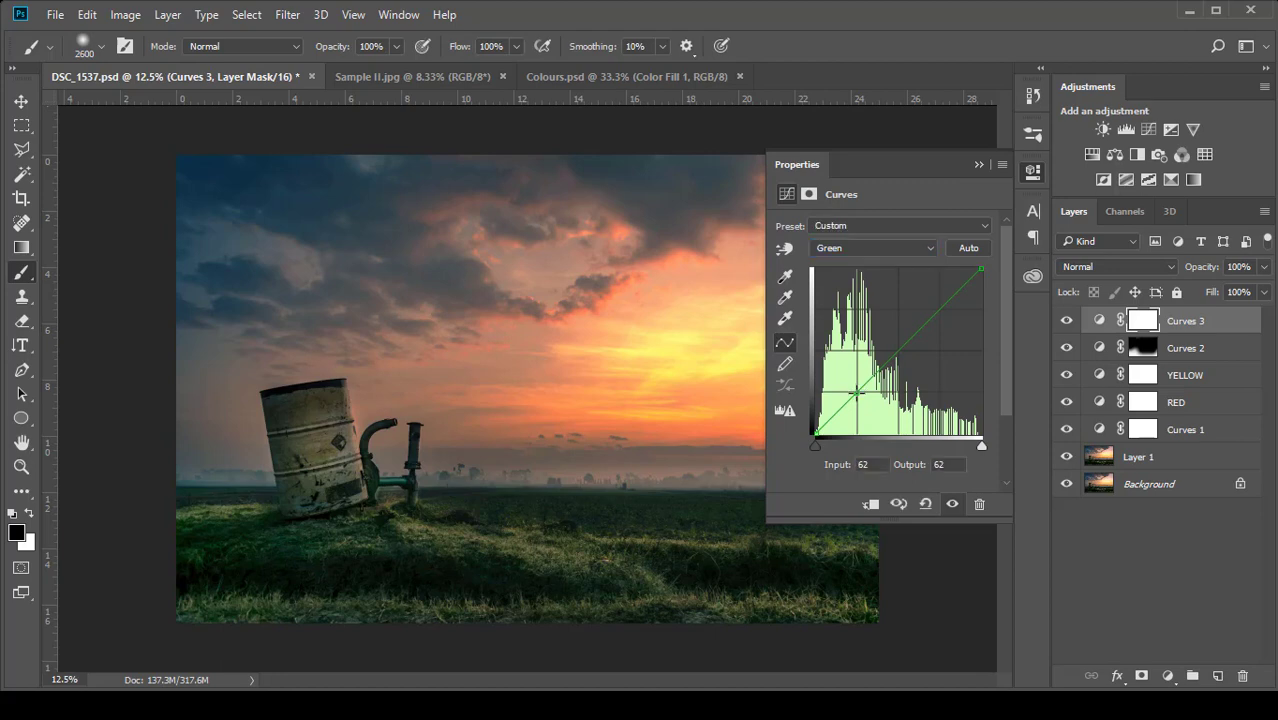
drag(856, 392, 856, 387)
drag(857, 389, 857, 390)
drag(898, 350, 899, 352)
Step: Compare the photo with and without the Curves 3 green adjustment by toggling the layer's visibility
click(977, 164)
click(1067, 326)
click(1067, 326)
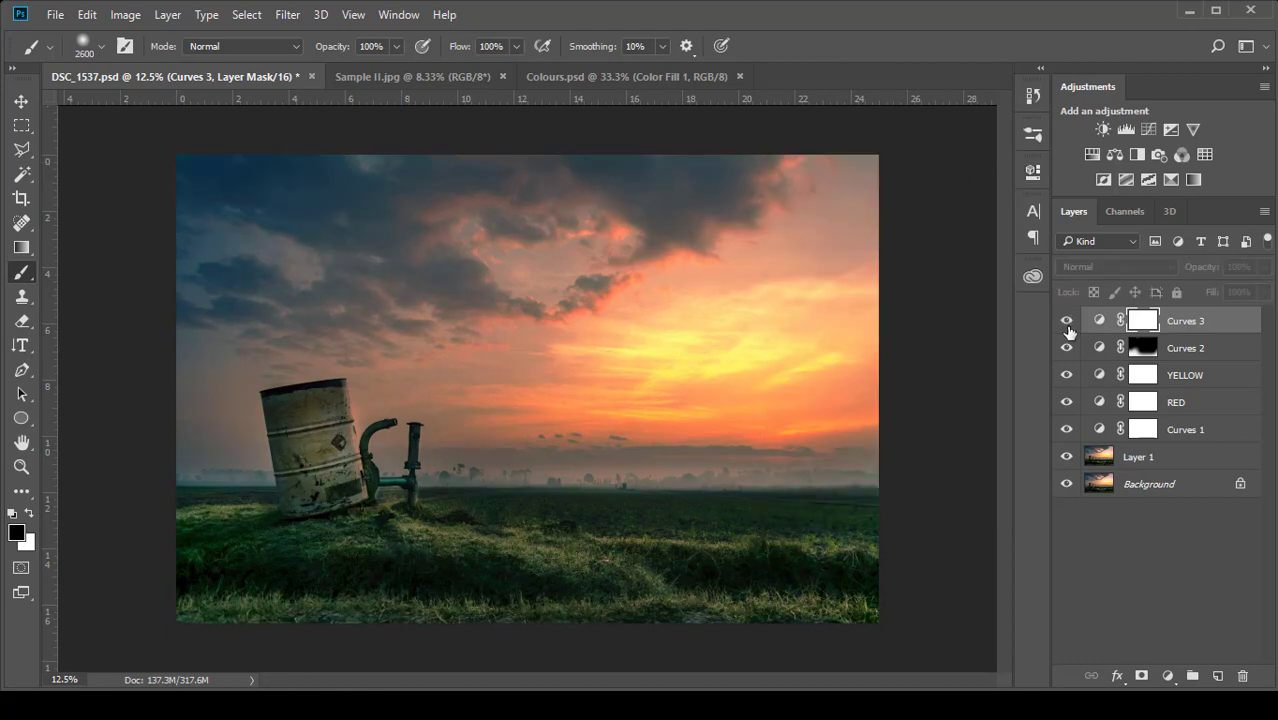
click(1067, 328)
click(1067, 328)
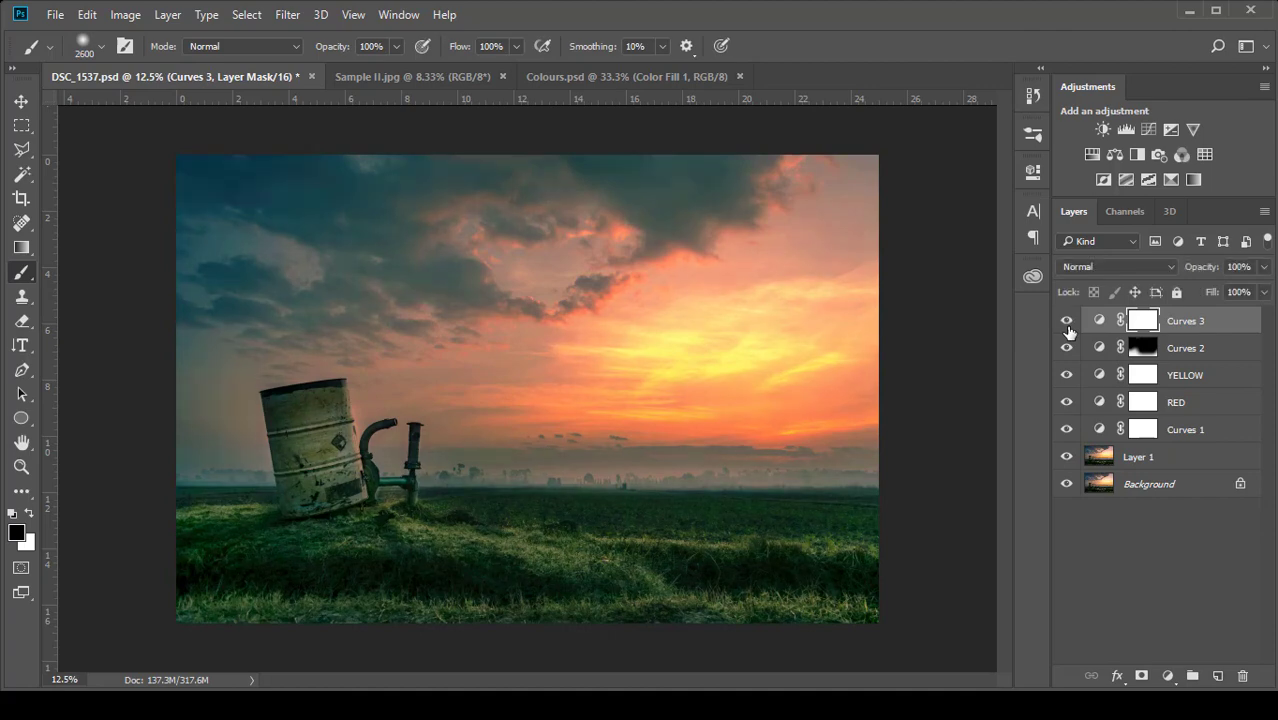
Step: Recheck the Curves 3 effect on the sunset photo, switch to Sample II.jpg and duplicate its Background layer
click(1067, 328)
click(1067, 328)
click(397, 82)
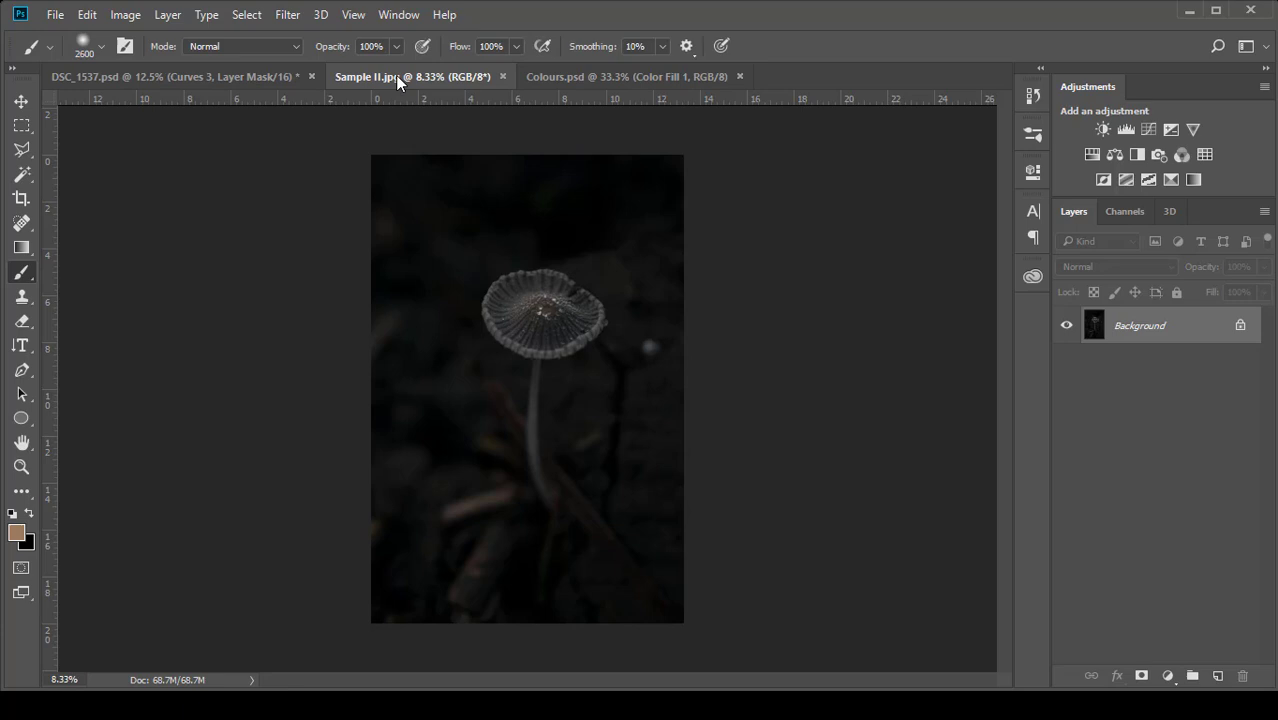
key(ctrl+j)
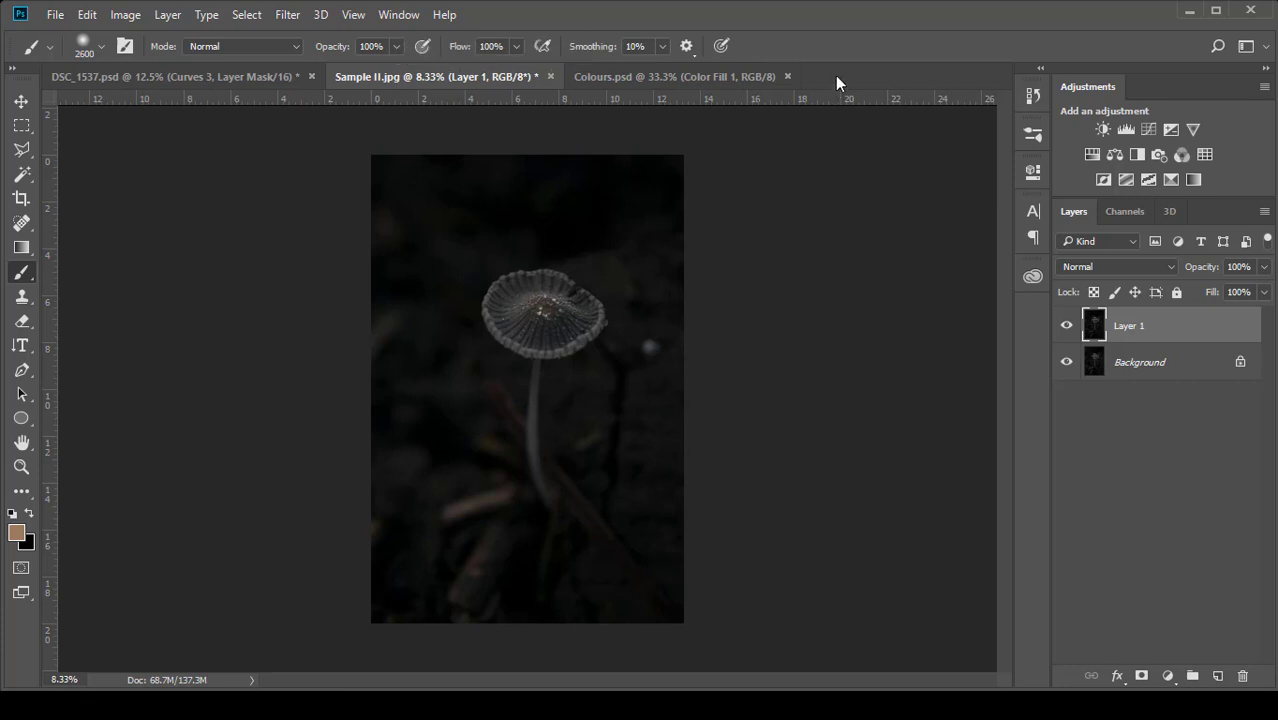
Step: Add a Curves layer with an RGB contrast curve: highlights at input 191, output 228, and shadows at input 60, output 55
click(1148, 130)
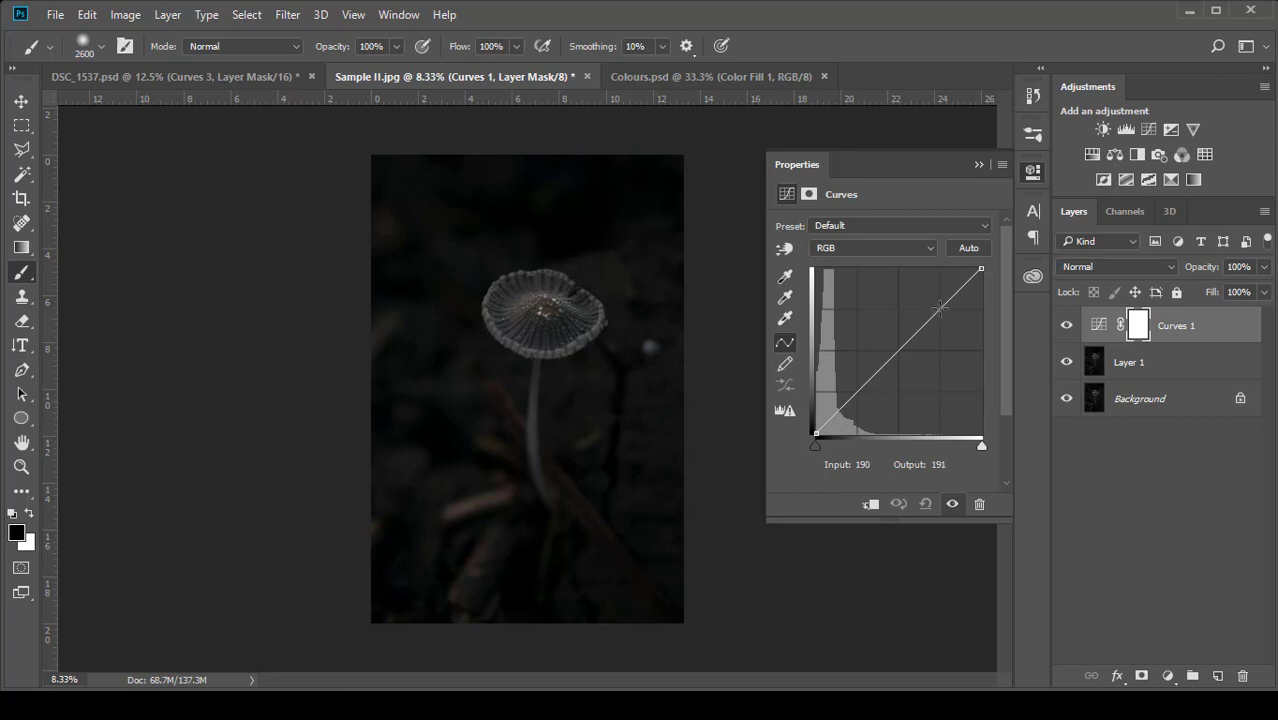
drag(940, 308, 940, 287)
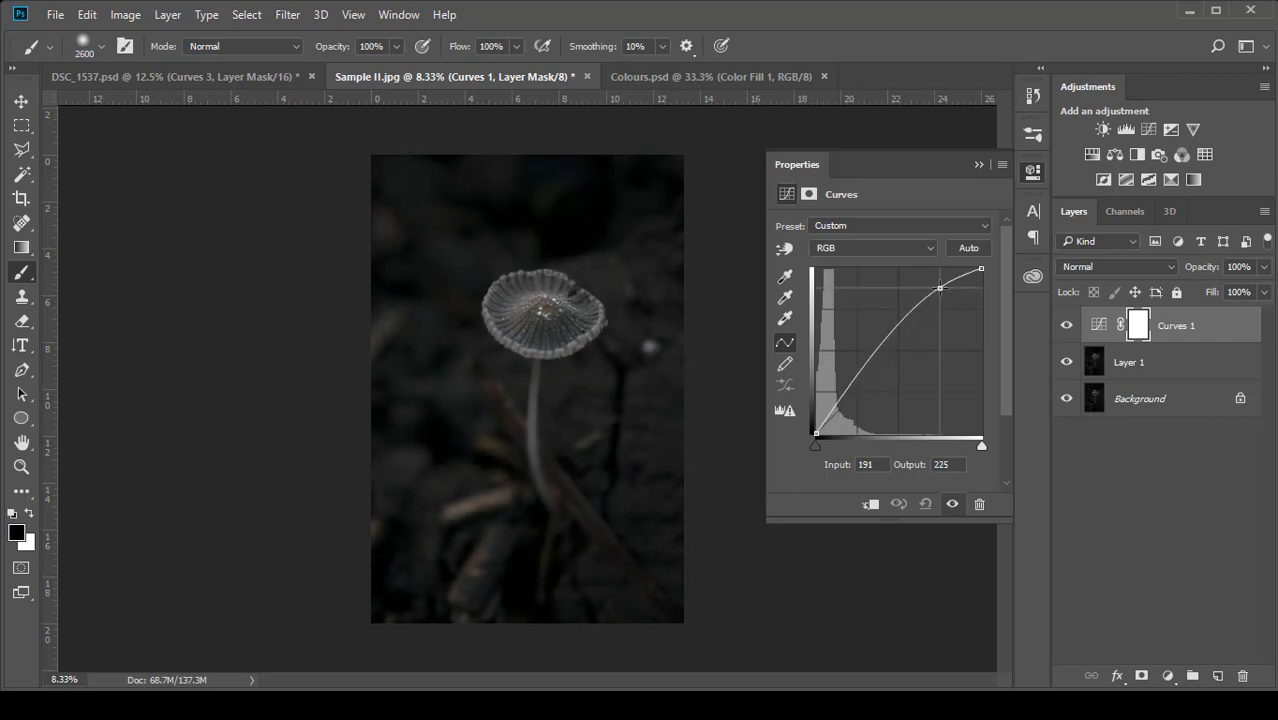
key(Up)
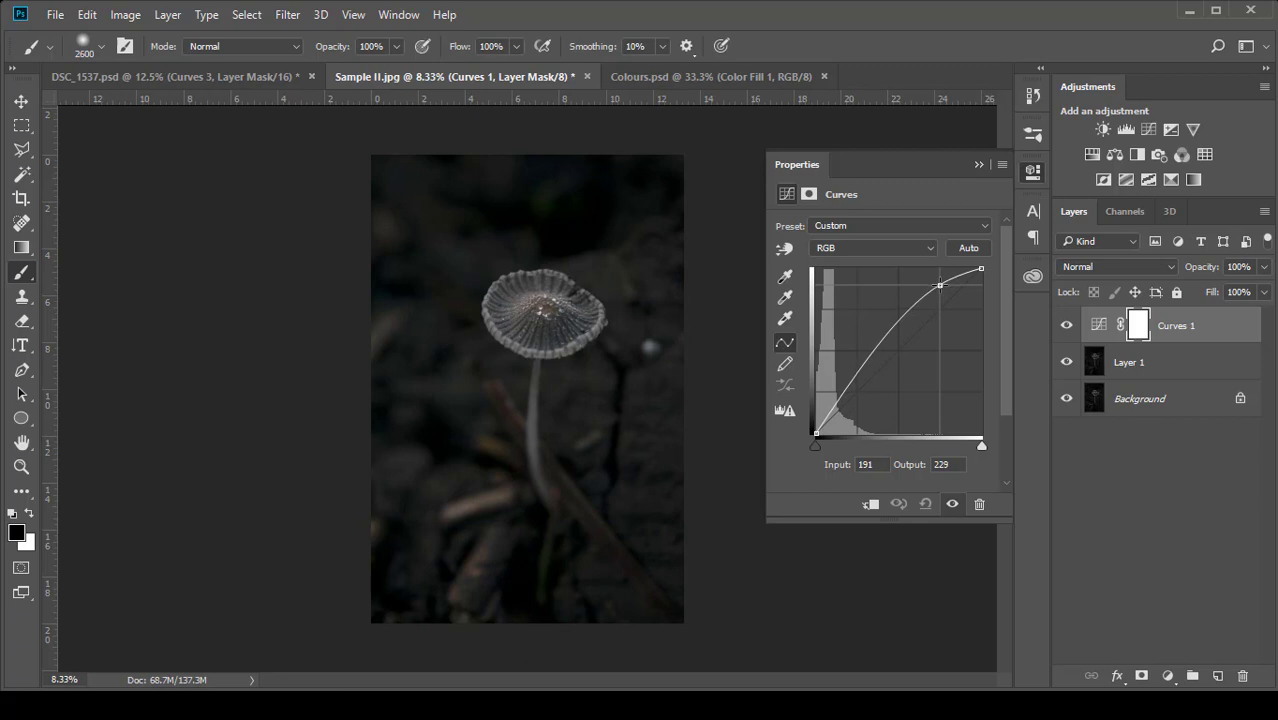
drag(940, 285, 940, 286)
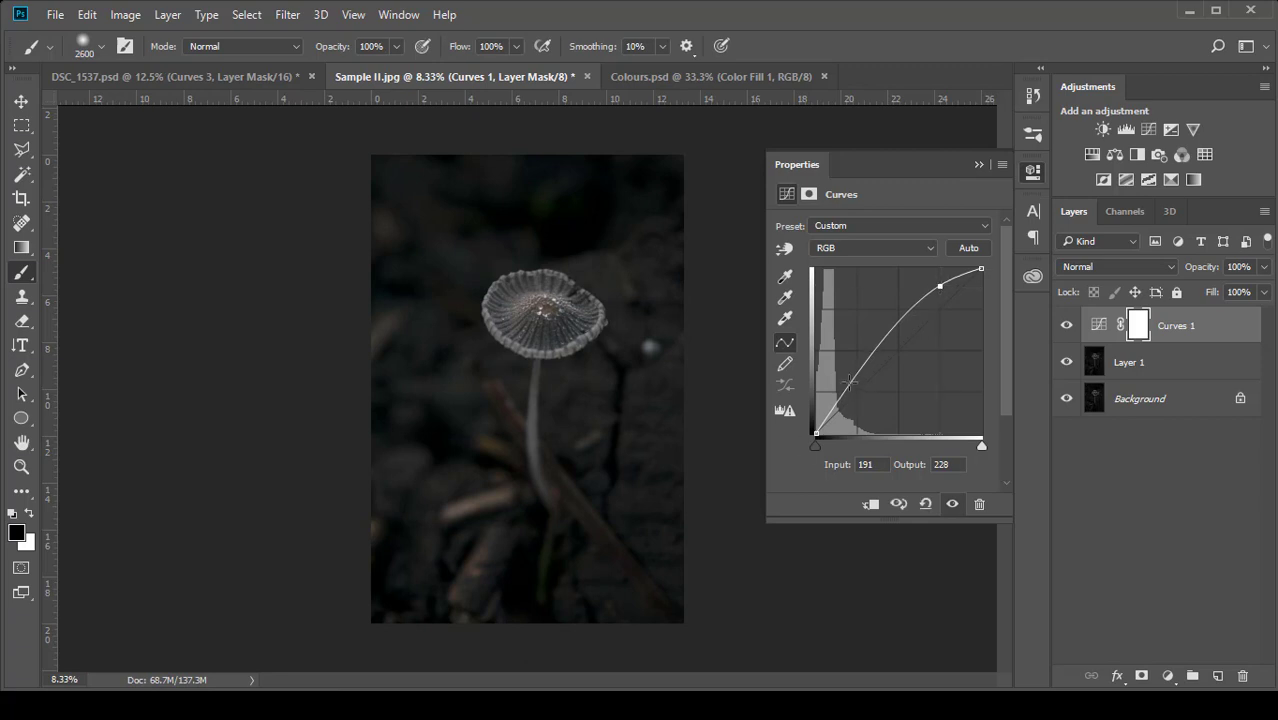
drag(848, 380, 855, 397)
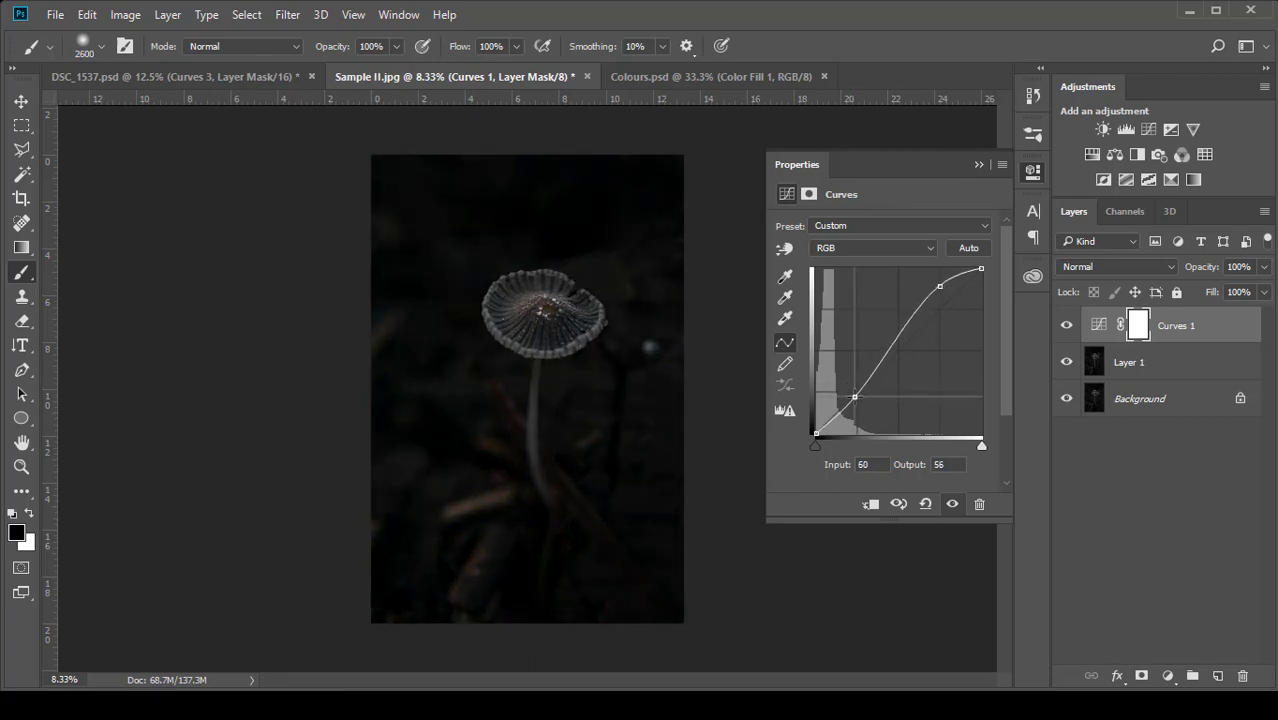
drag(855, 397, 855, 398)
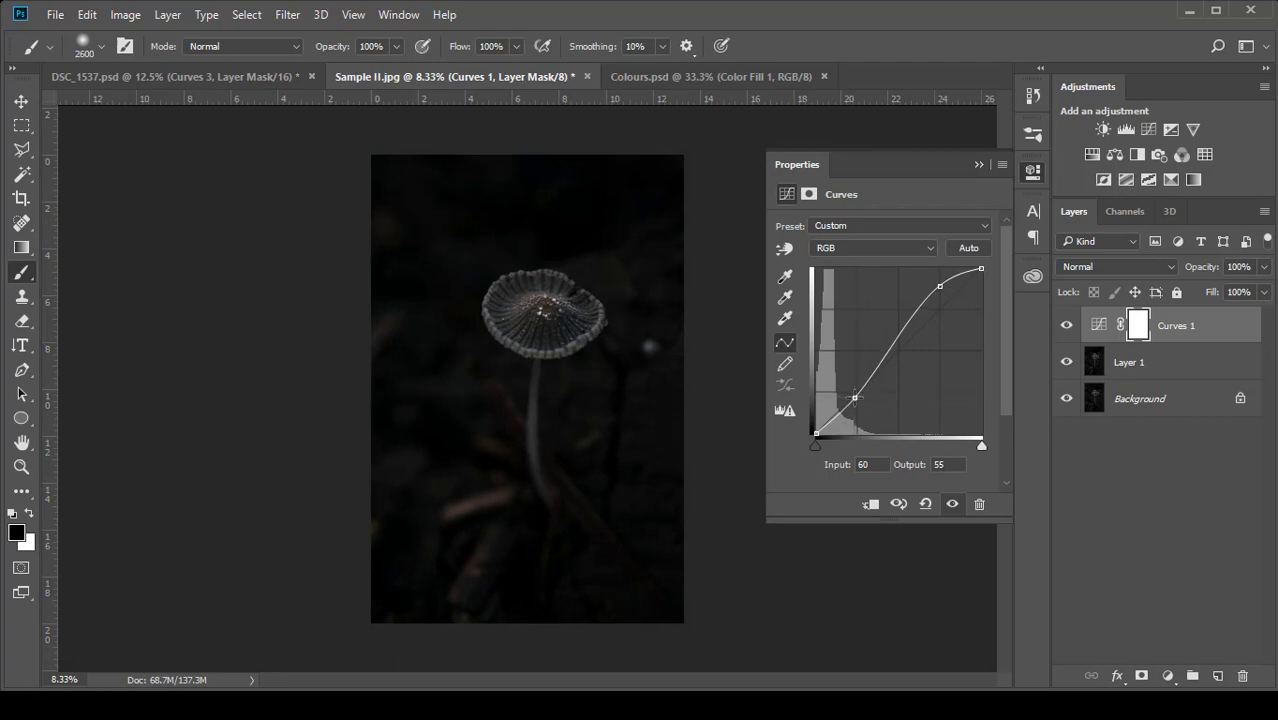
Step: Compare the mushroom photo with and without the RGB contrast curve by toggling the Curves 1 layer's visibility
click(1065, 327)
click(1066, 327)
click(1066, 327)
click(1066, 327)
Step: Consult the blue and yellow pair in the Colours.psd chart and return to Sample II.jpg
click(930, 246)
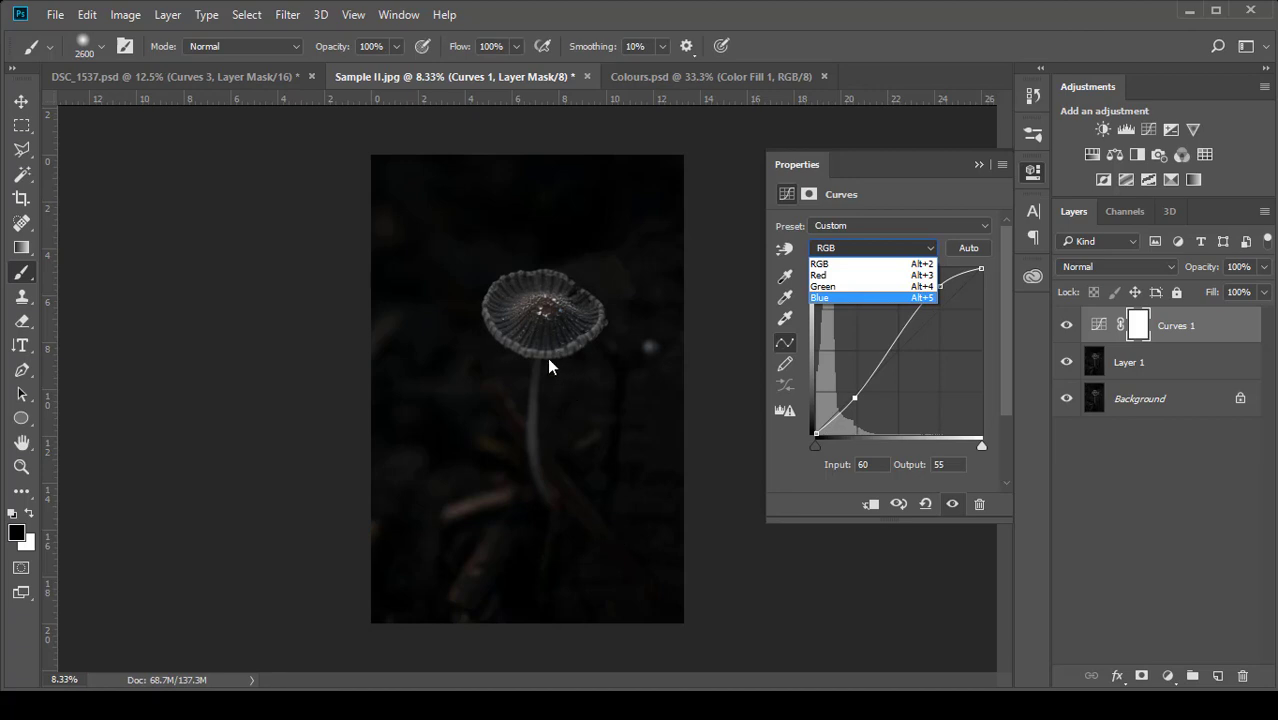
click(855, 298)
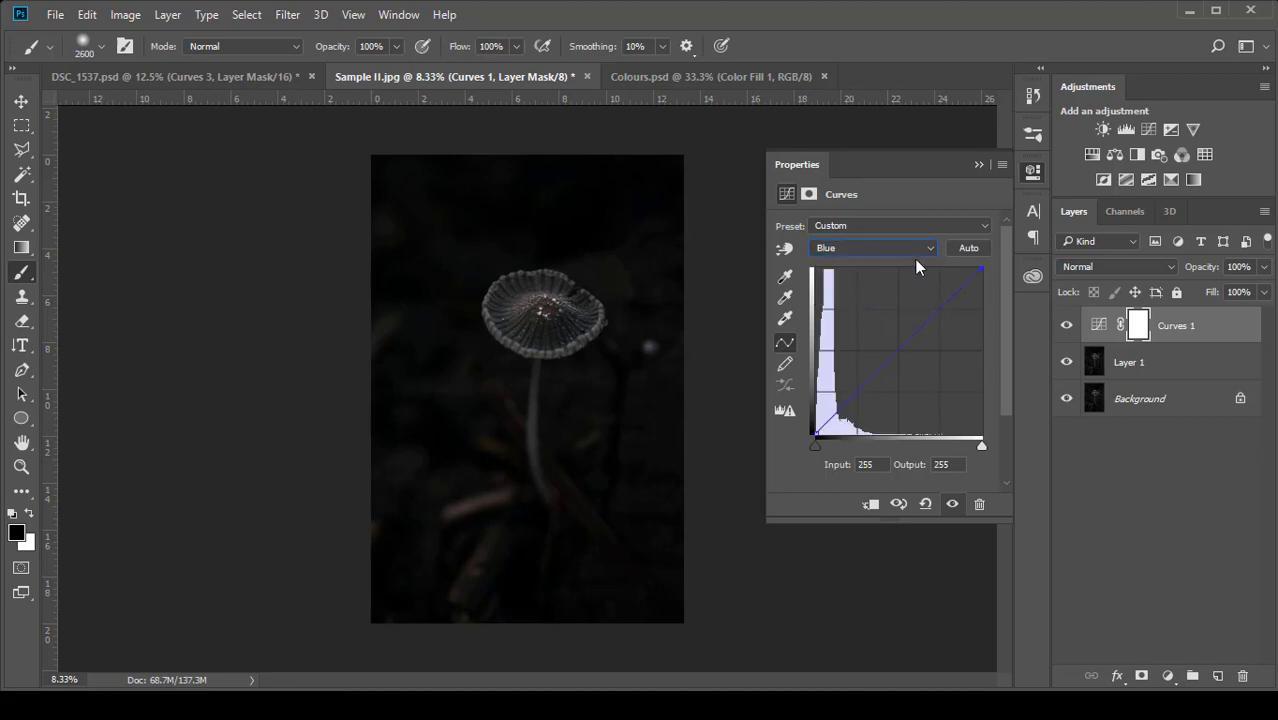
click(661, 77)
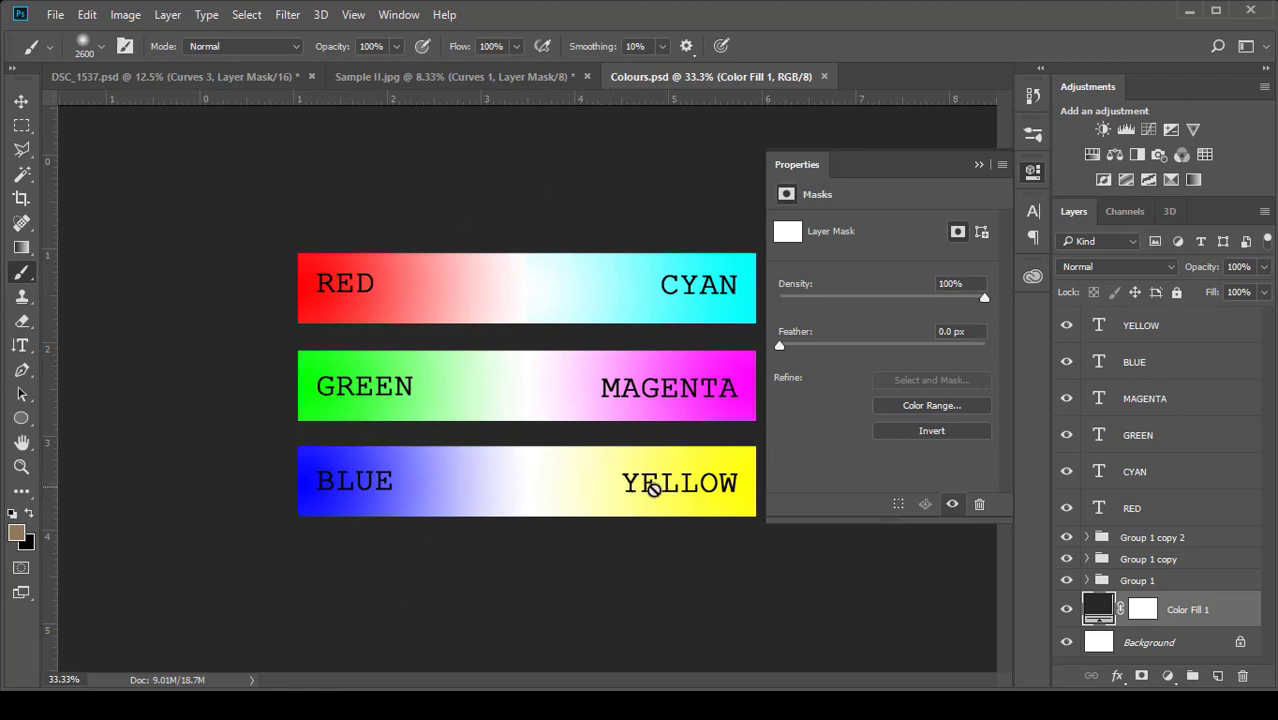
click(409, 76)
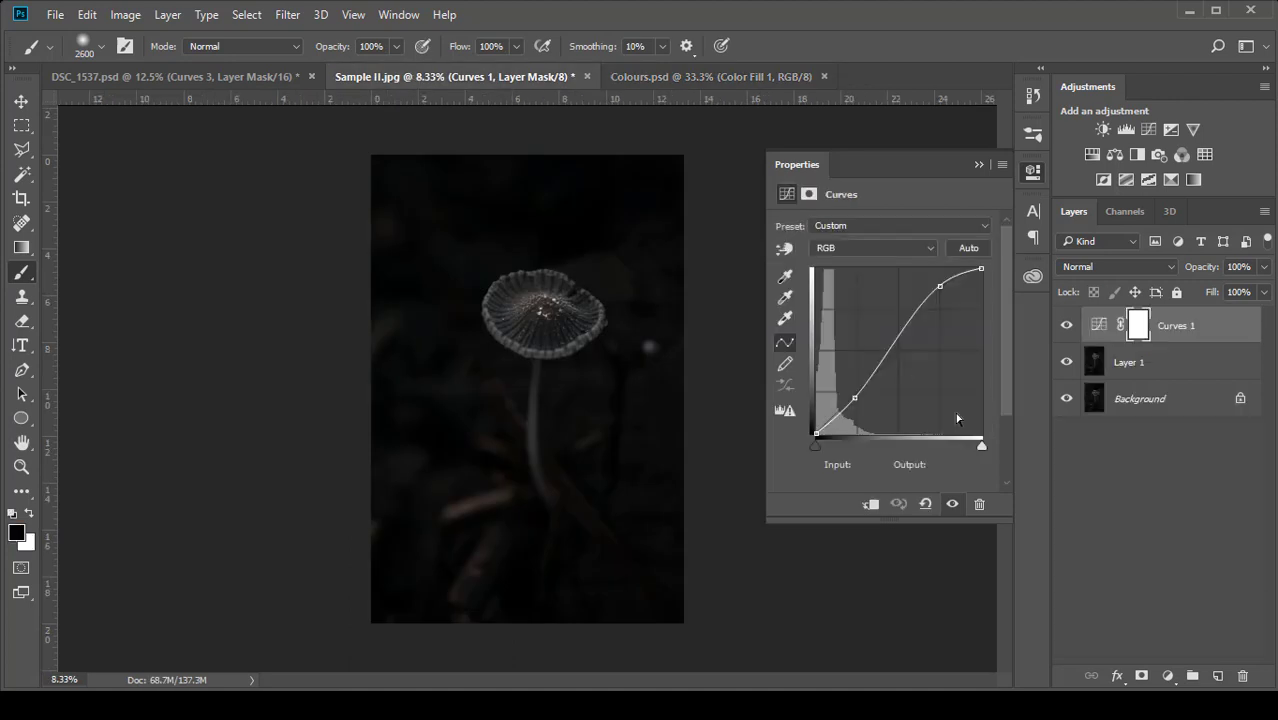
Step: In the Blue channel of Curves 1, raise the shadows slightly and lower the highlights to output 159 at input 192
click(922, 246)
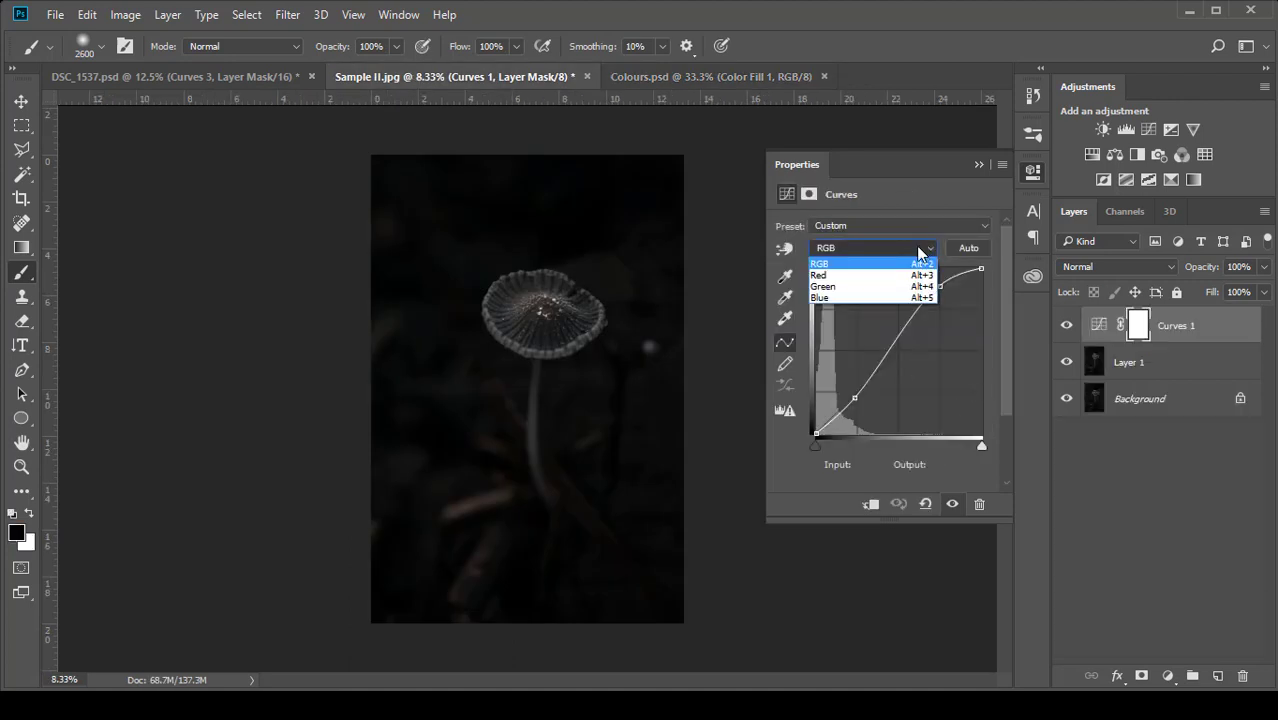
click(923, 298)
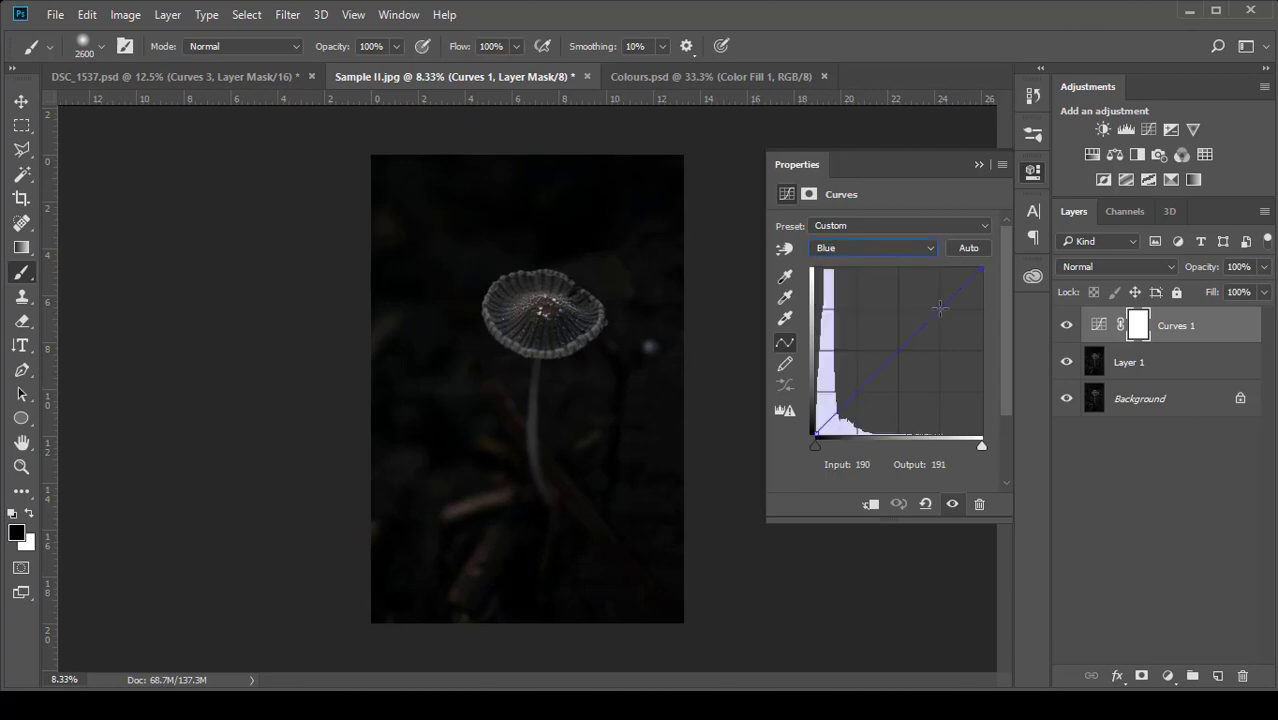
drag(940, 308, 940, 319)
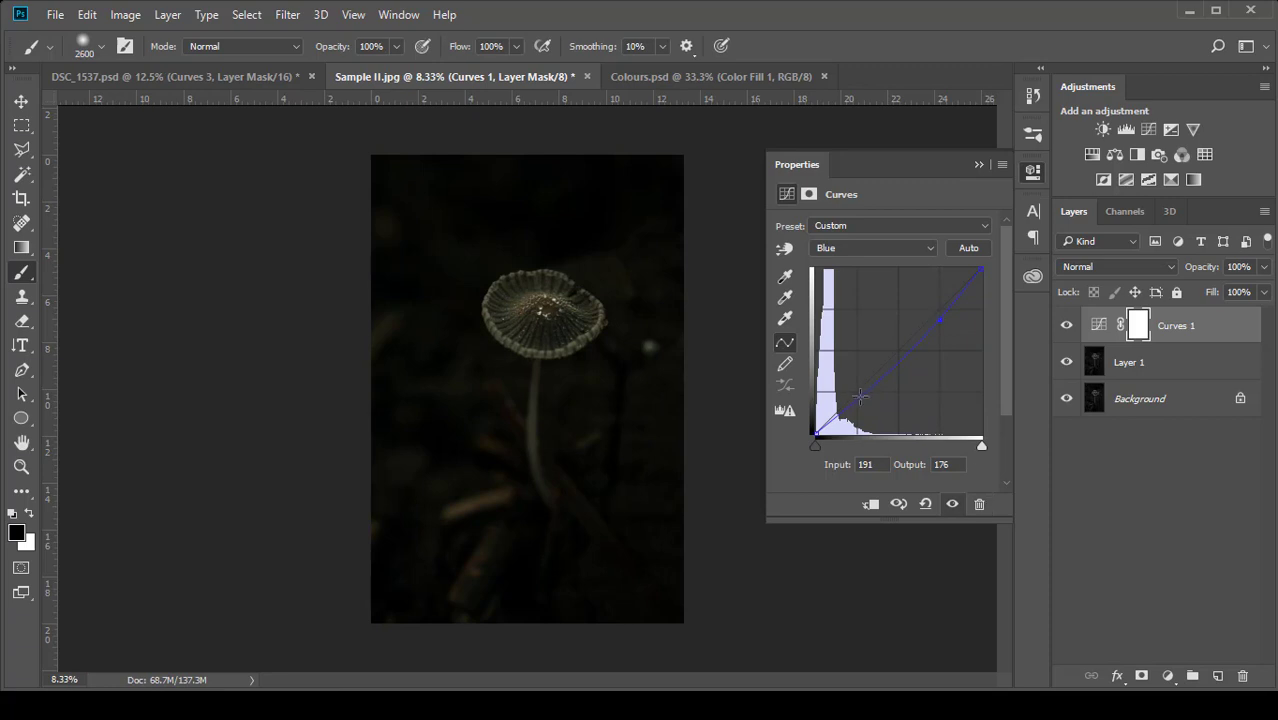
drag(860, 397, 859, 390)
click(939, 319)
drag(939, 319, 940, 331)
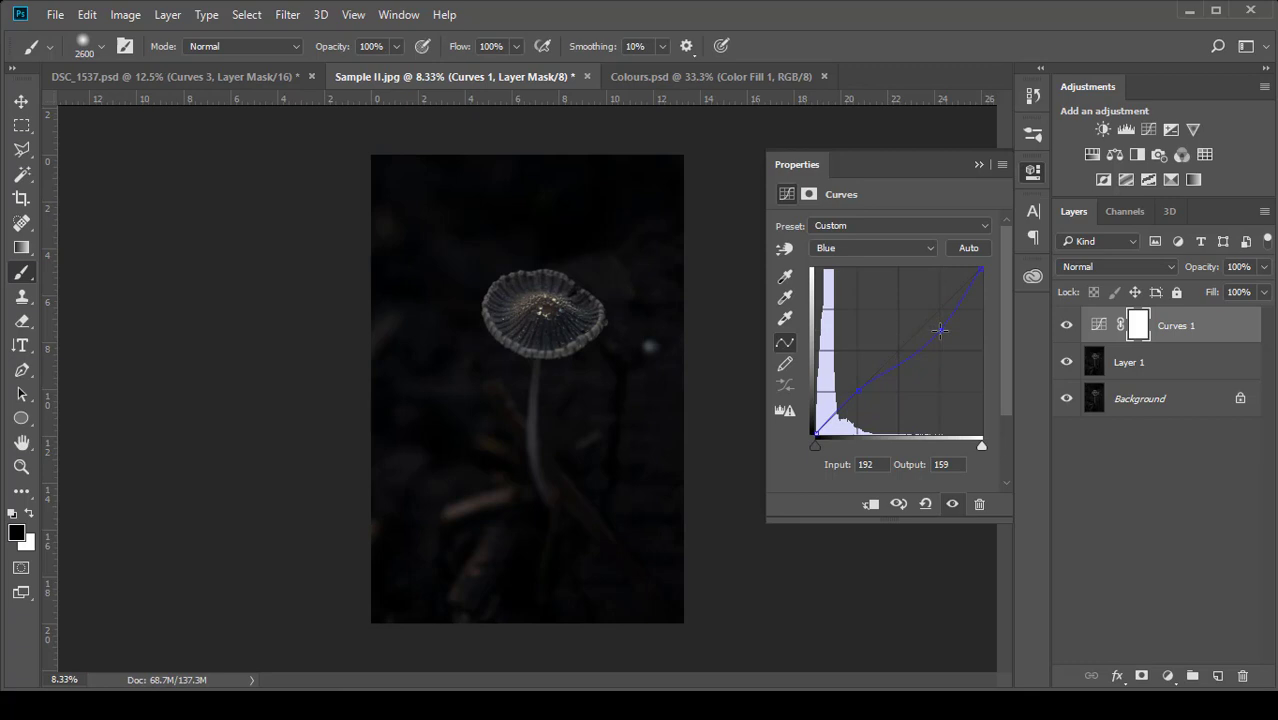
Step: In the Red channel of Curves 1, raise the highlights to output 202 at input 192 and anchor the shadows at input 61, output 63
click(901, 247)
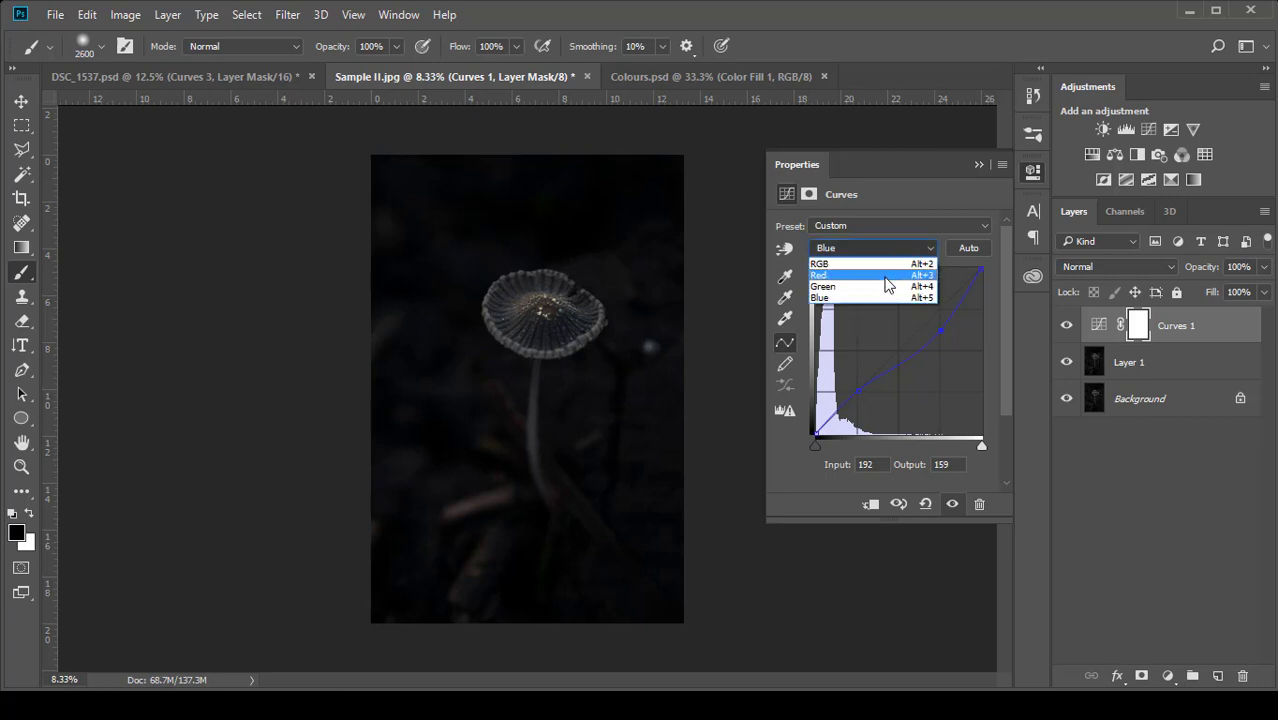
click(896, 286)
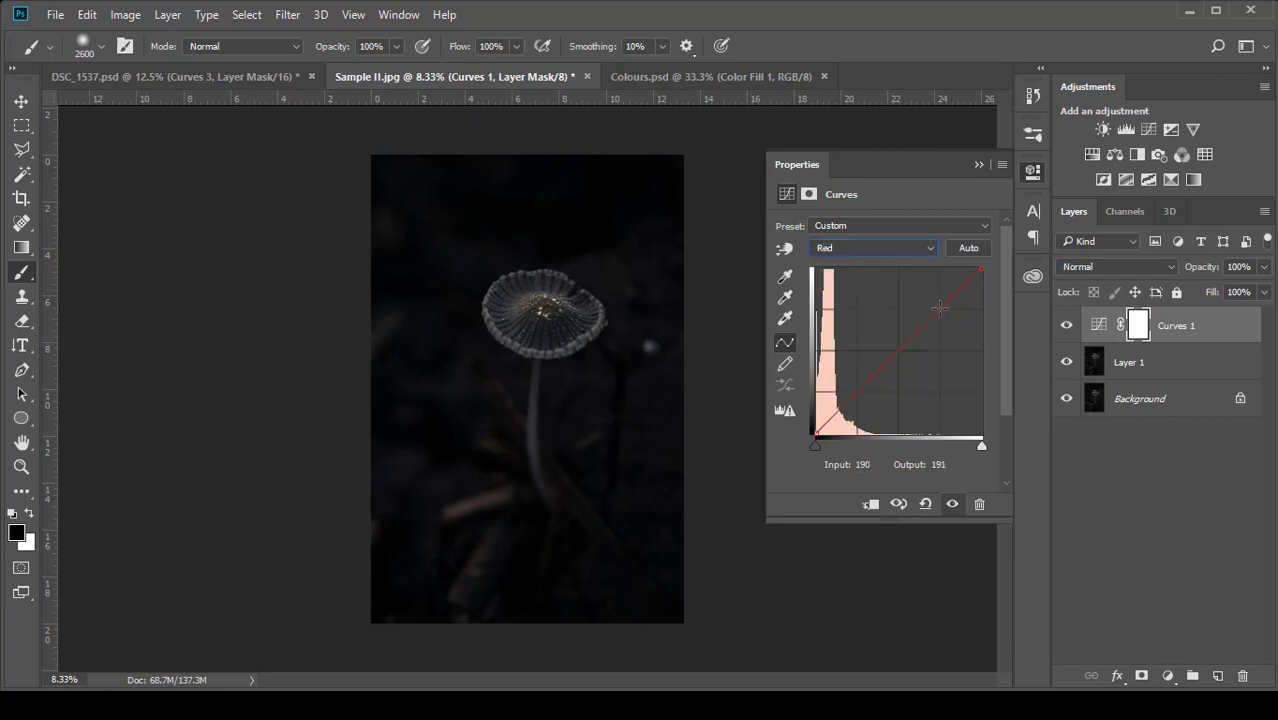
drag(940, 308, 941, 302)
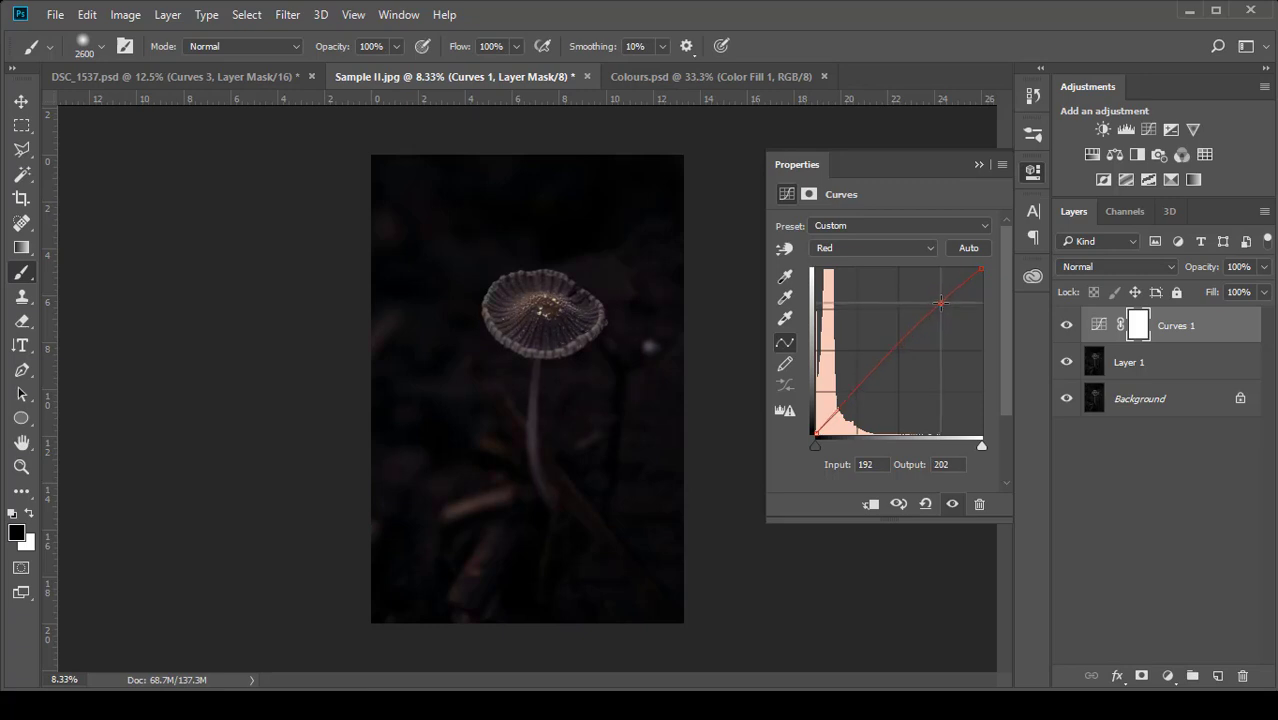
click(856, 391)
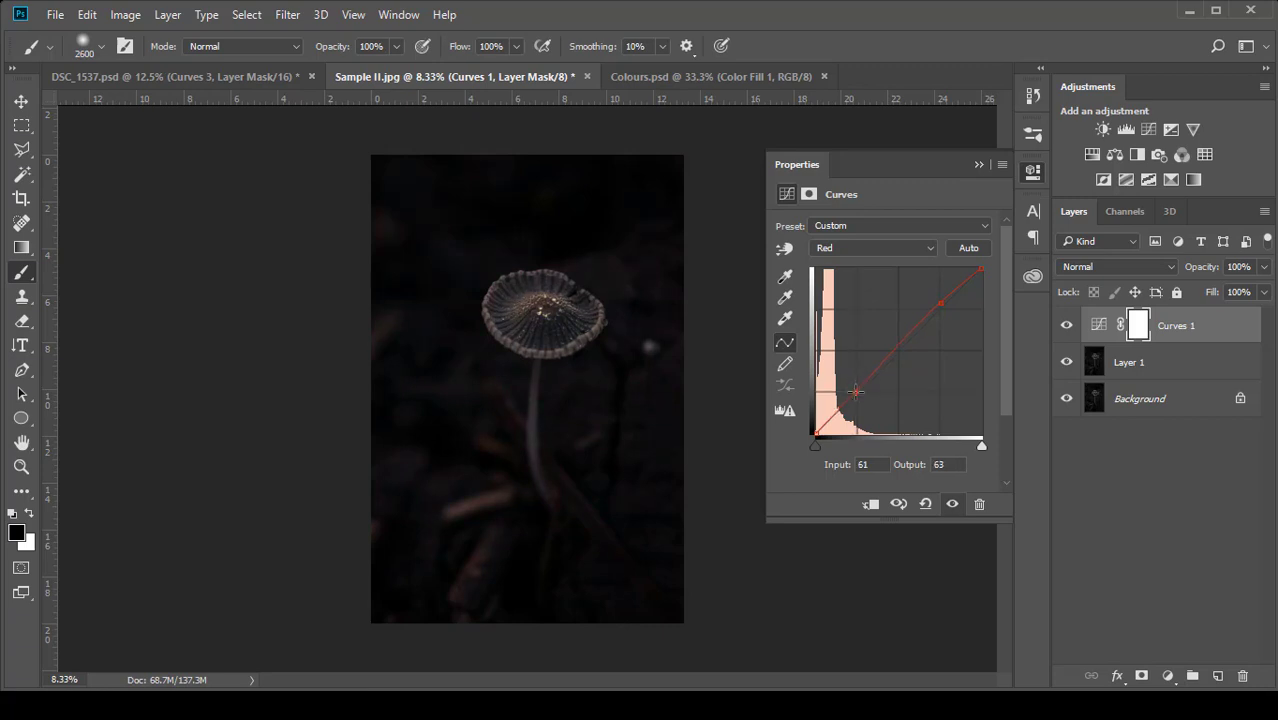
Step: Consult the green and magenta pair in the Colours.psd chart and return to the mushroom photo
click(926, 248)
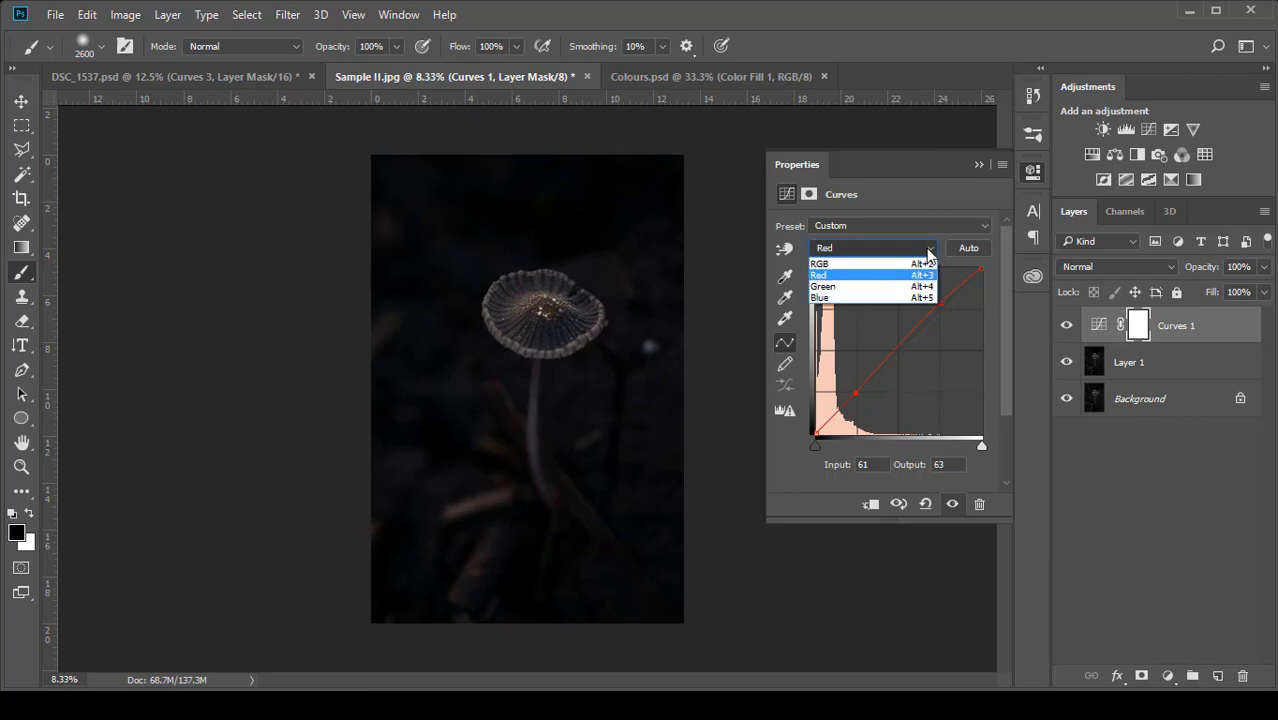
click(889, 287)
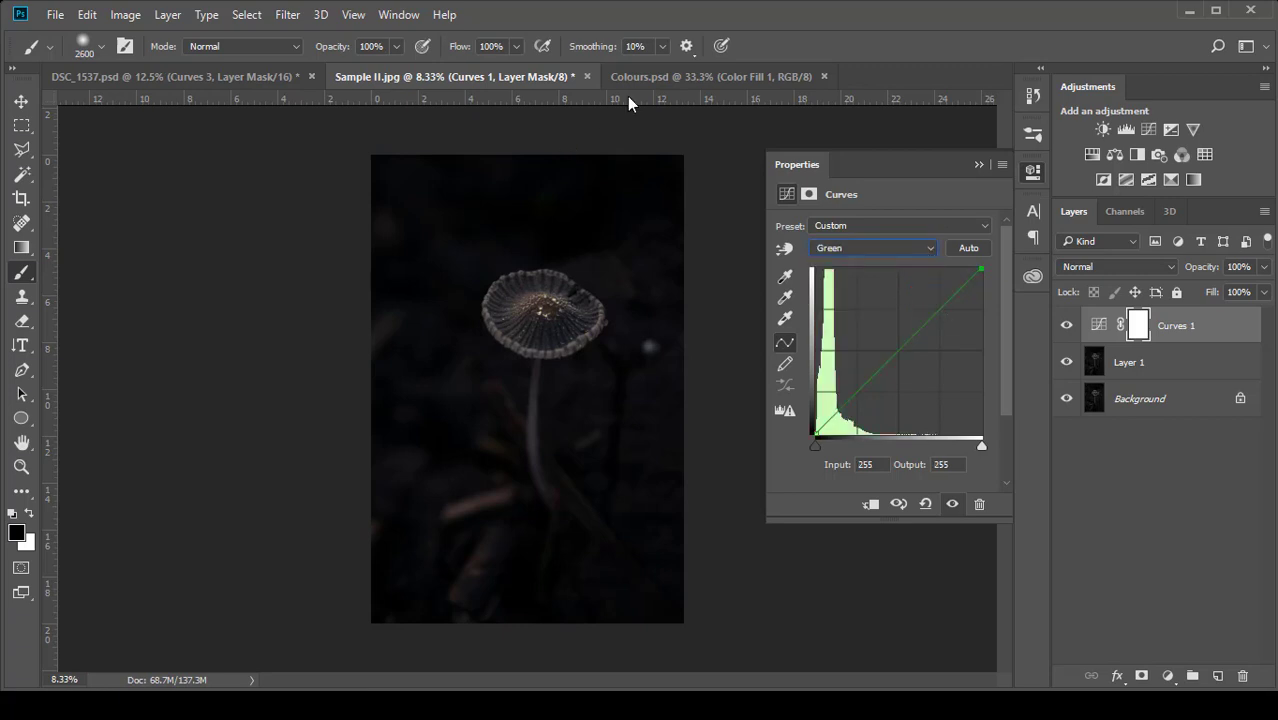
click(685, 77)
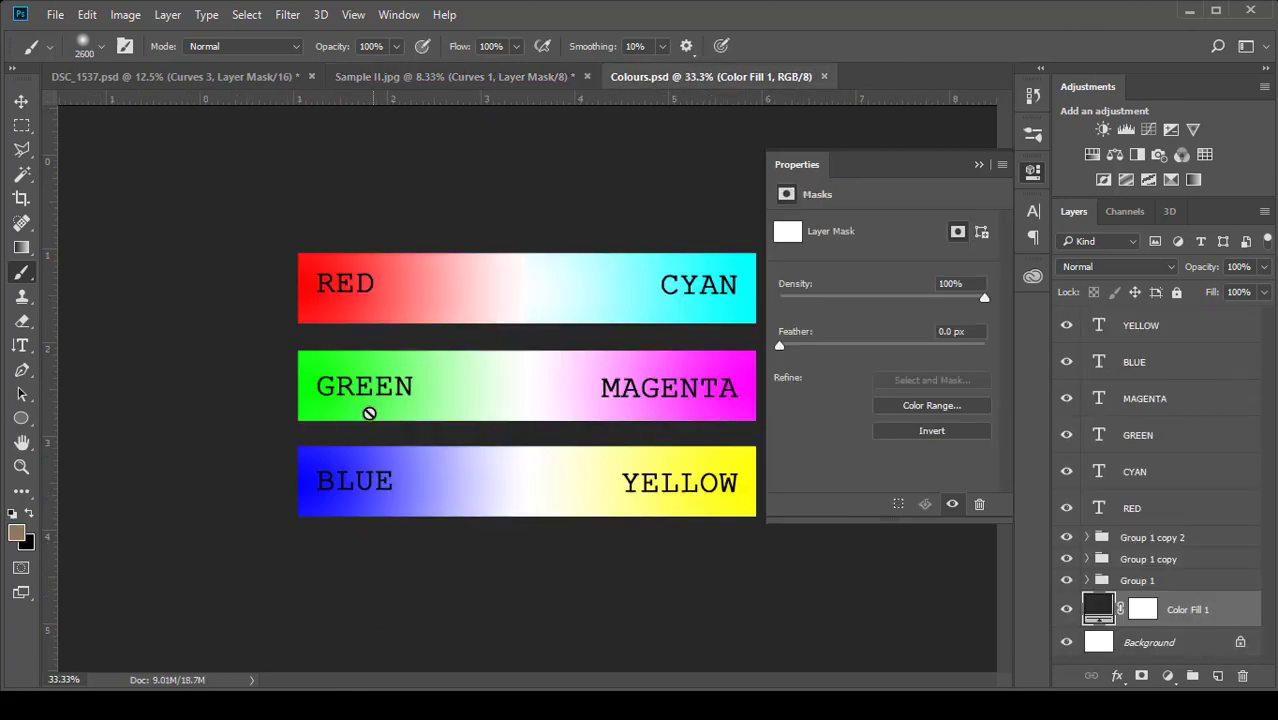
click(415, 78)
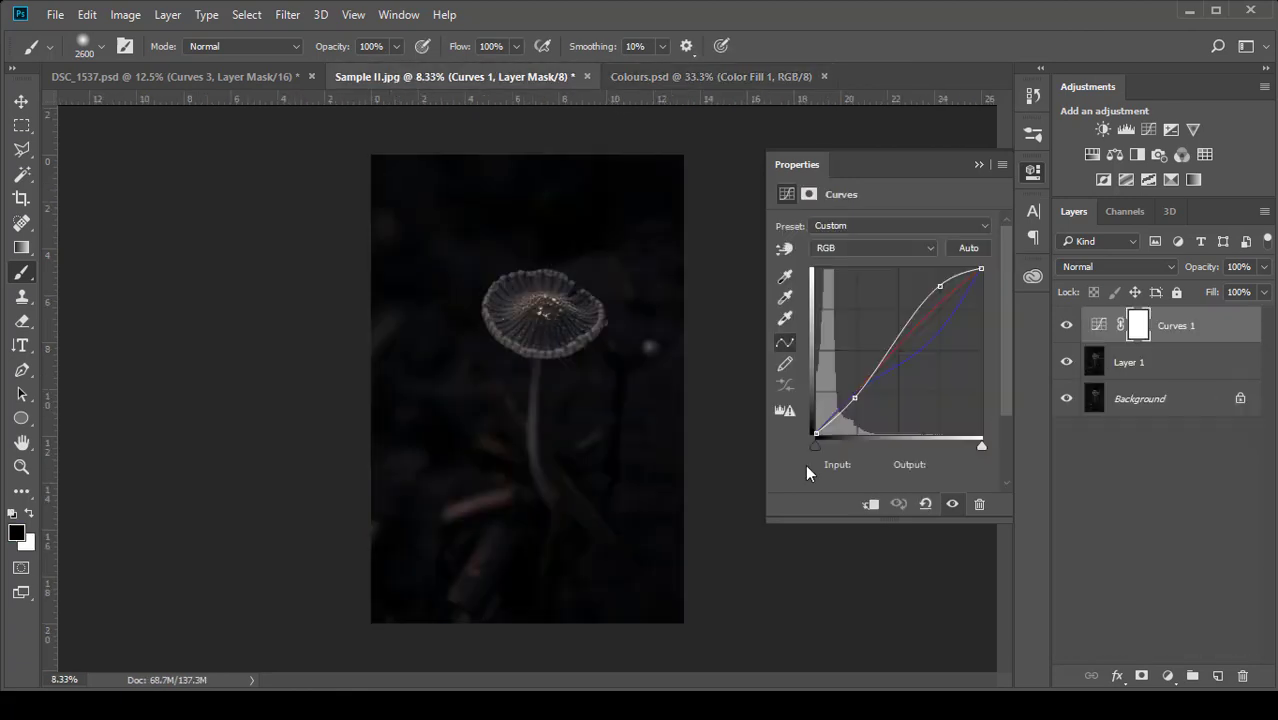
Step: In the Green channel of Curves 1, lower the highlights to output 185 at input 190 and collapse the curve settings
click(923, 250)
click(877, 288)
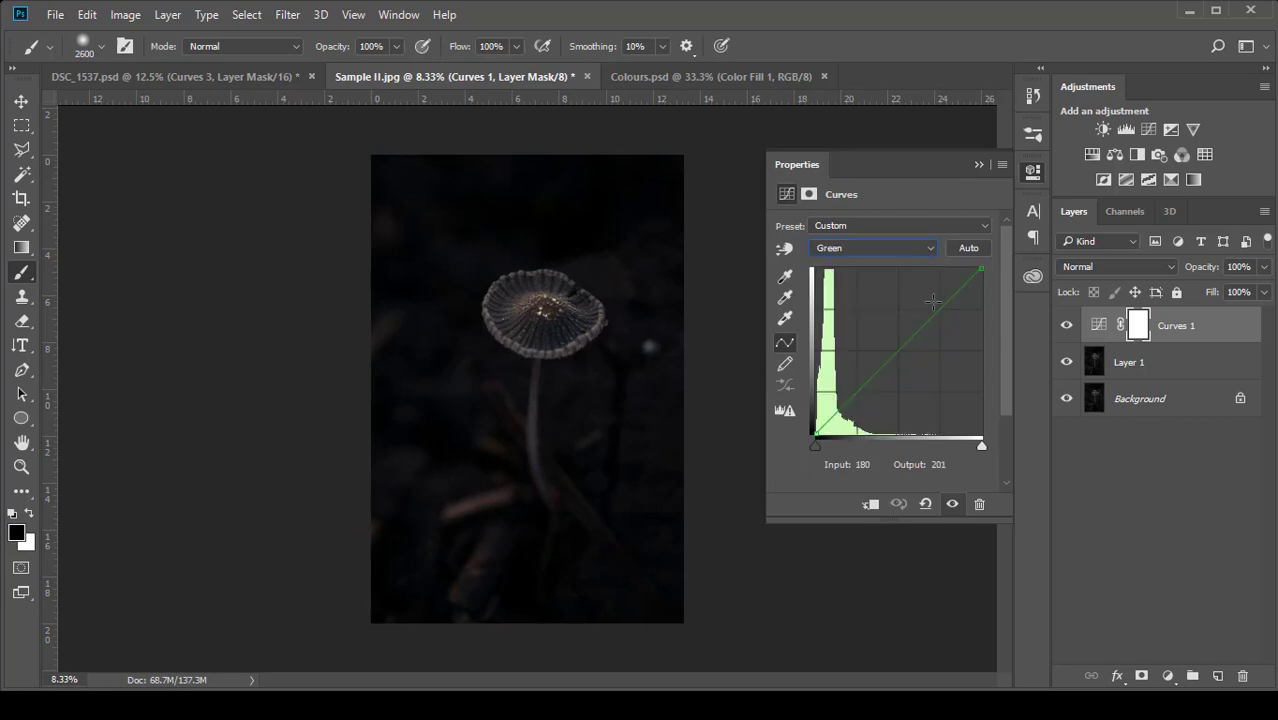
drag(938, 309, 938, 314)
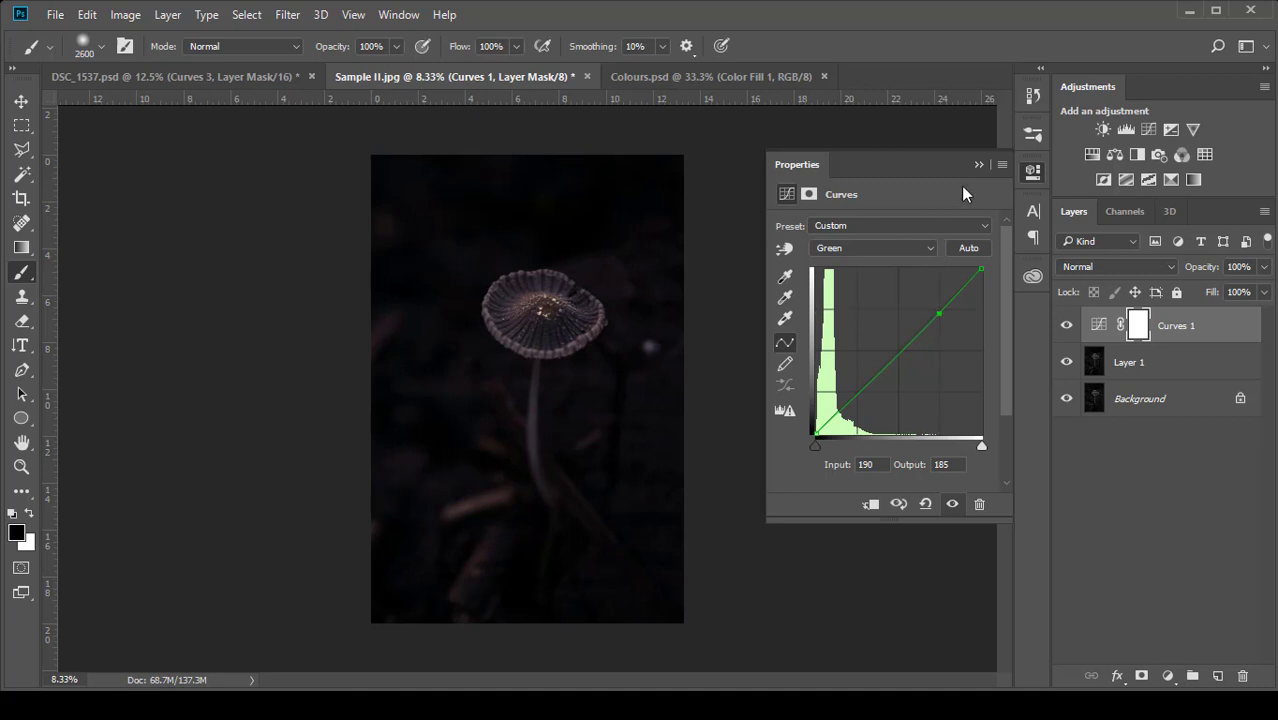
click(979, 165)
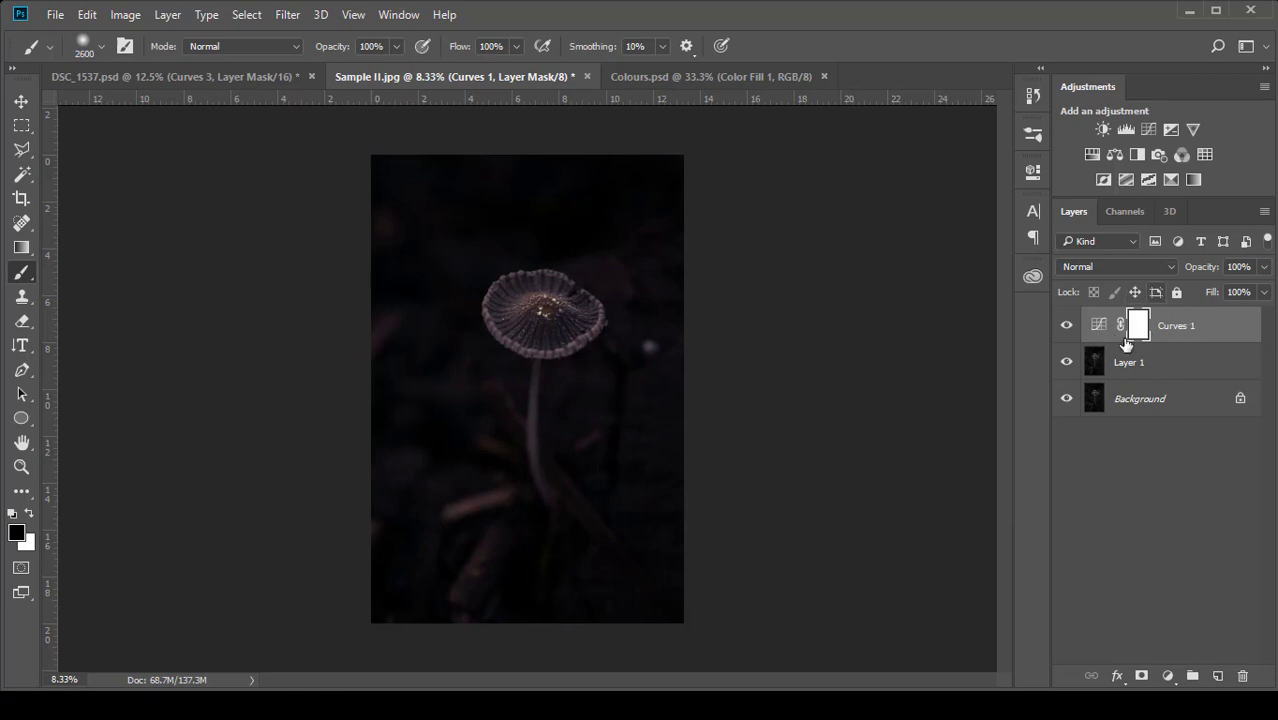
Step: Compare the mushroom photo before and after the combined RGB and colour channel curves by toggling Curves 1
click(1067, 327)
click(1067, 329)
click(1067, 329)
click(1067, 329)
Step: Strengthen the RGB contrast on Curves 1 by raising the highlights to output 245 at input 191 and midtones to output 164 at input 123
click(1148, 129)
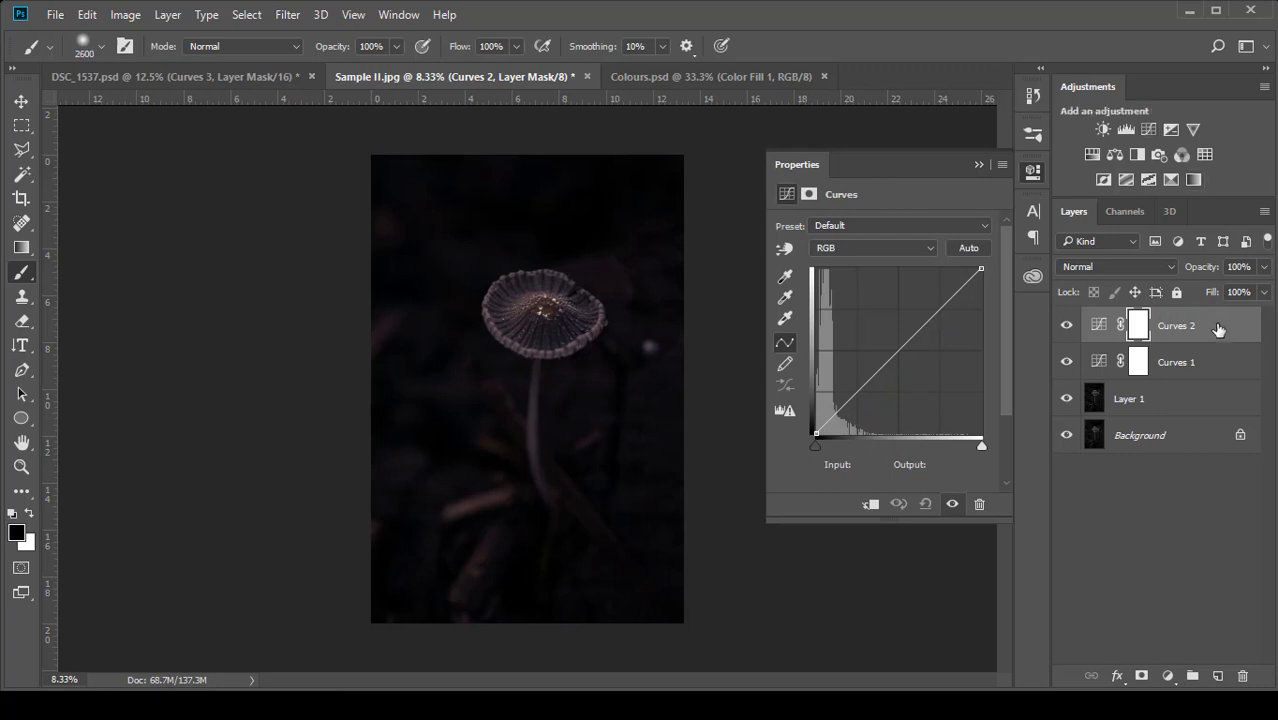
drag(1221, 326, 1243, 676)
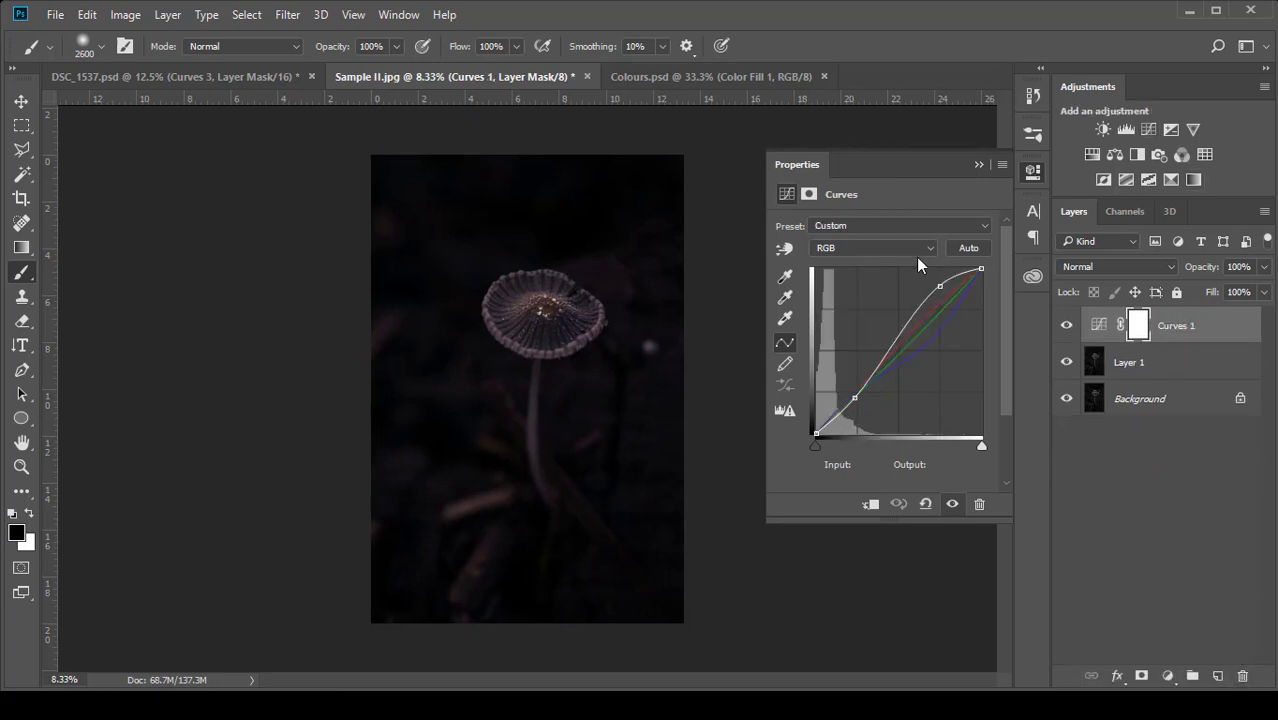
click(940, 287)
drag(940, 287, 940, 274)
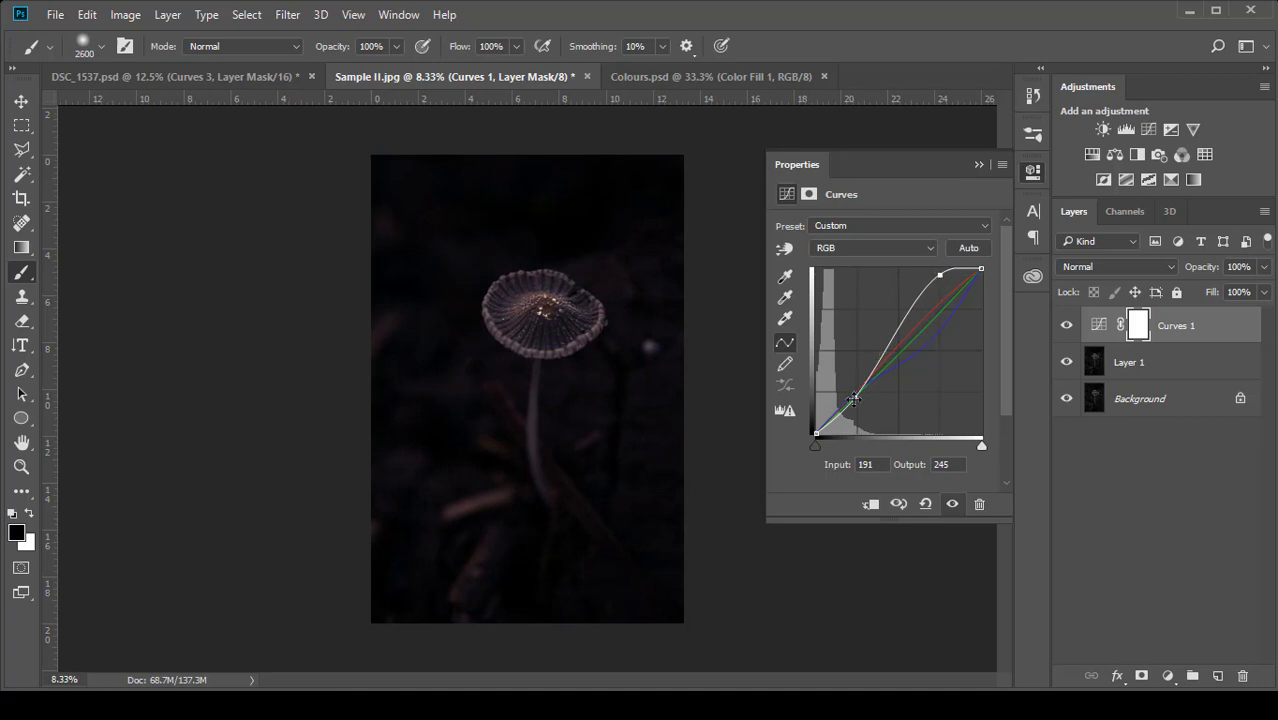
drag(853, 398, 856, 397)
drag(899, 331, 896, 327)
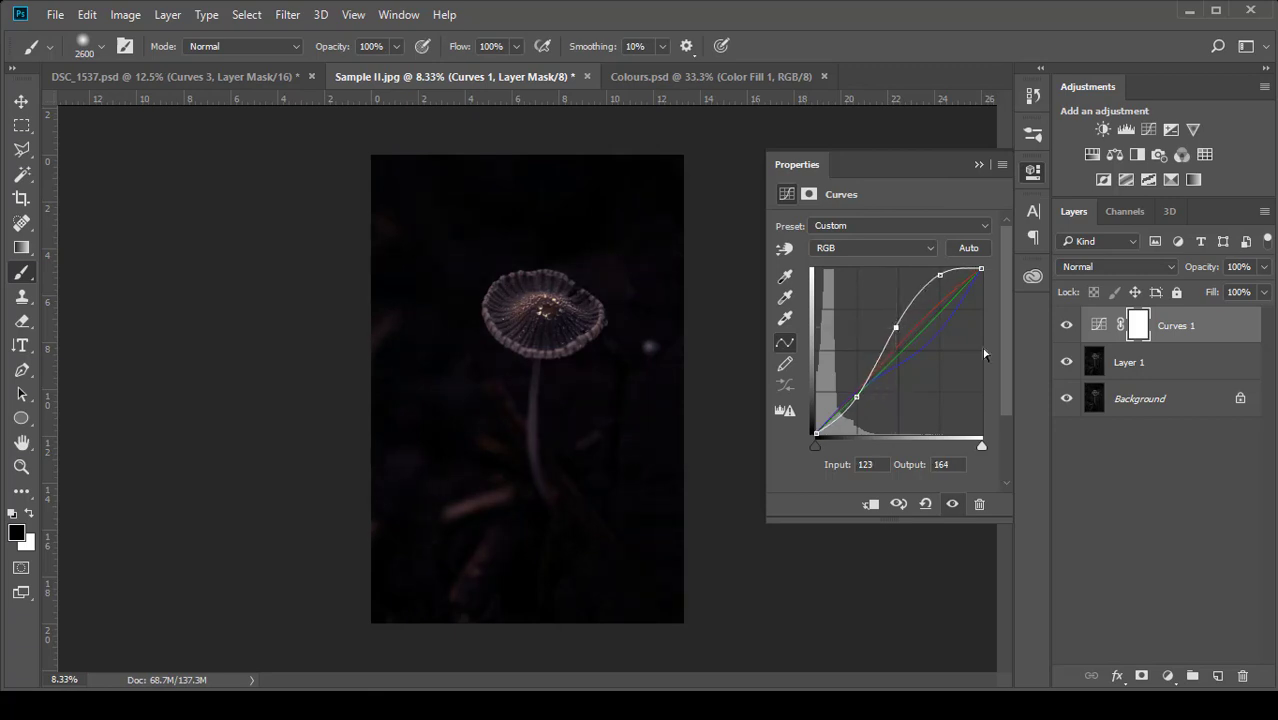
click(979, 166)
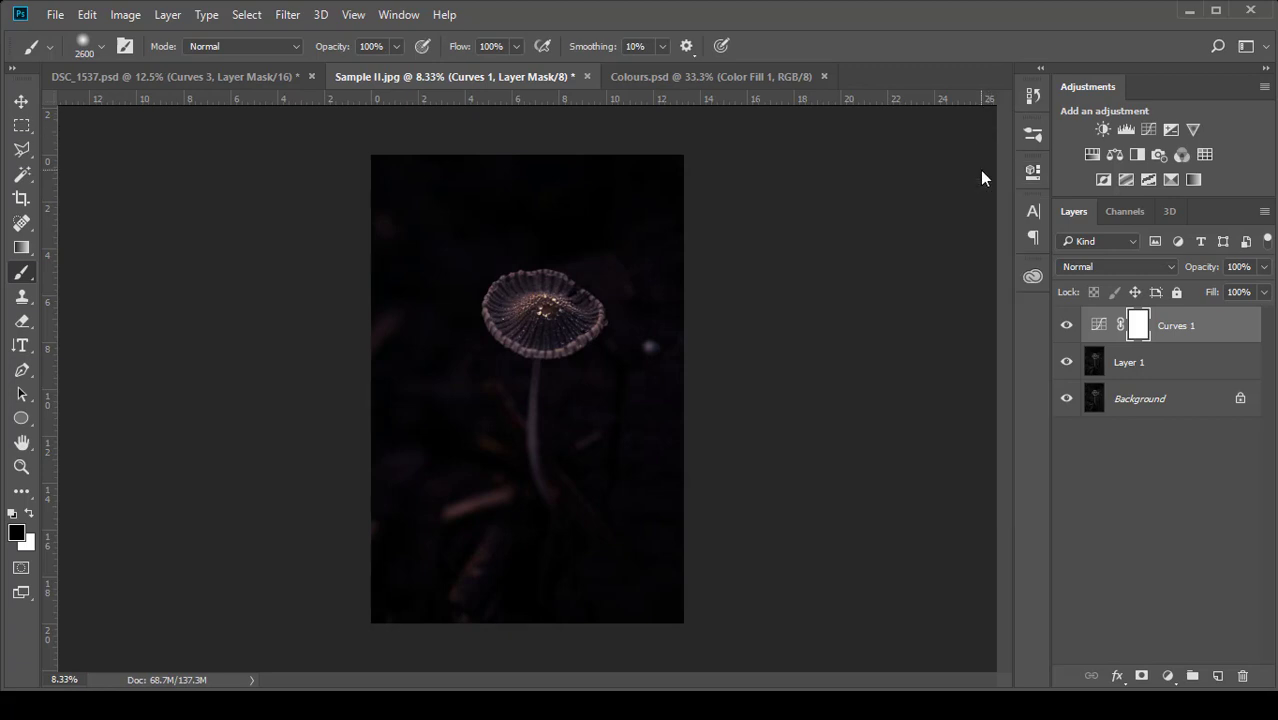
Step: Reopen the Curves 1 settings and lower the Blue channel's highlights to output 150 at input 192
double_click(1098, 328)
click(902, 252)
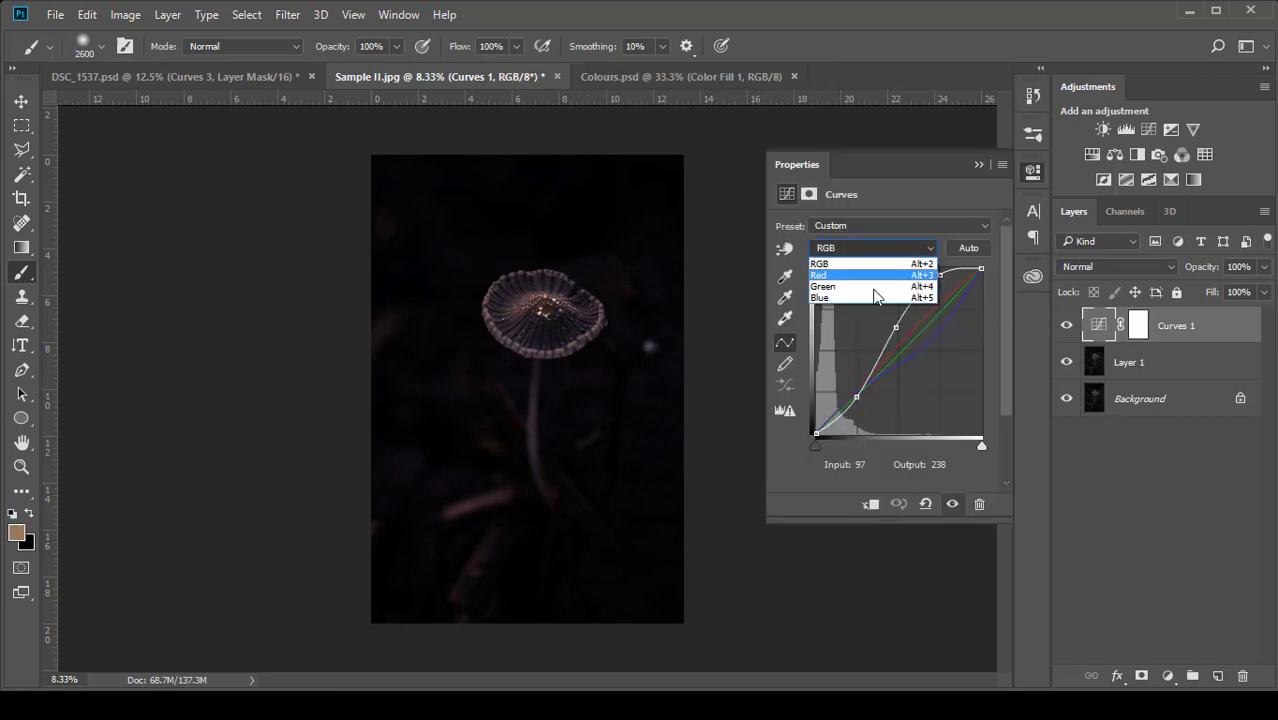
click(875, 297)
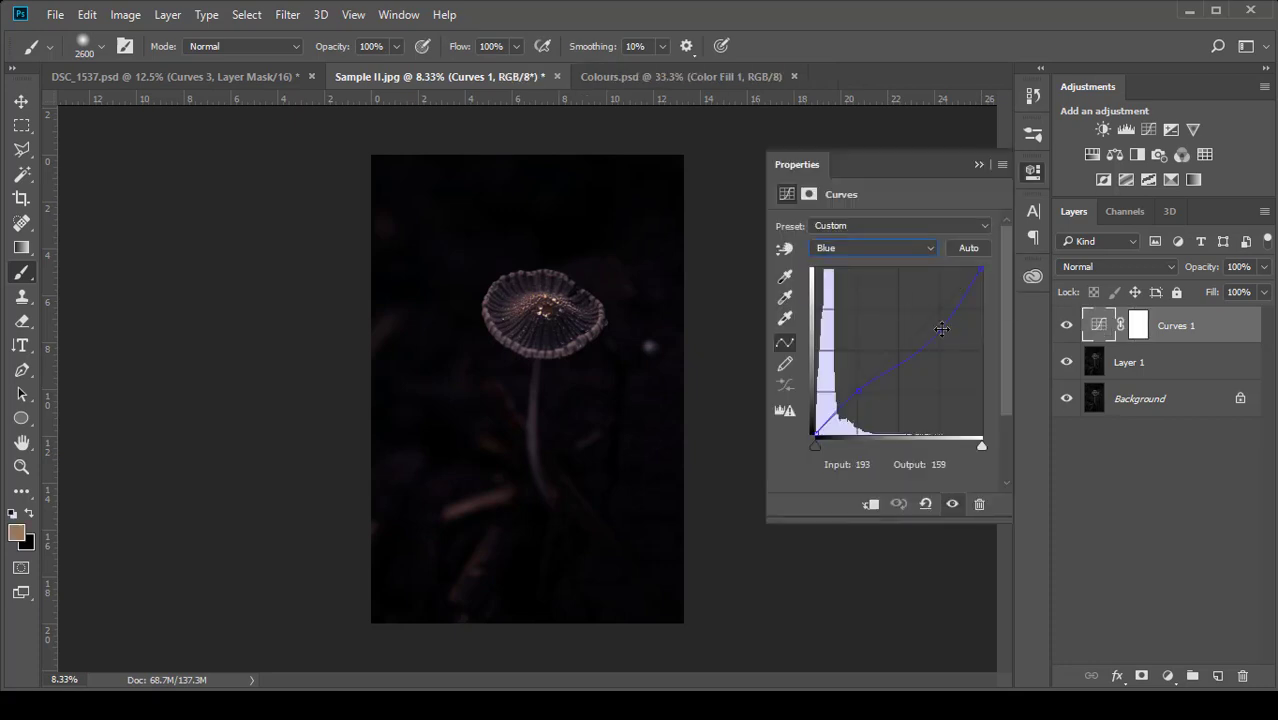
drag(942, 329, 941, 345)
drag(940, 344, 941, 336)
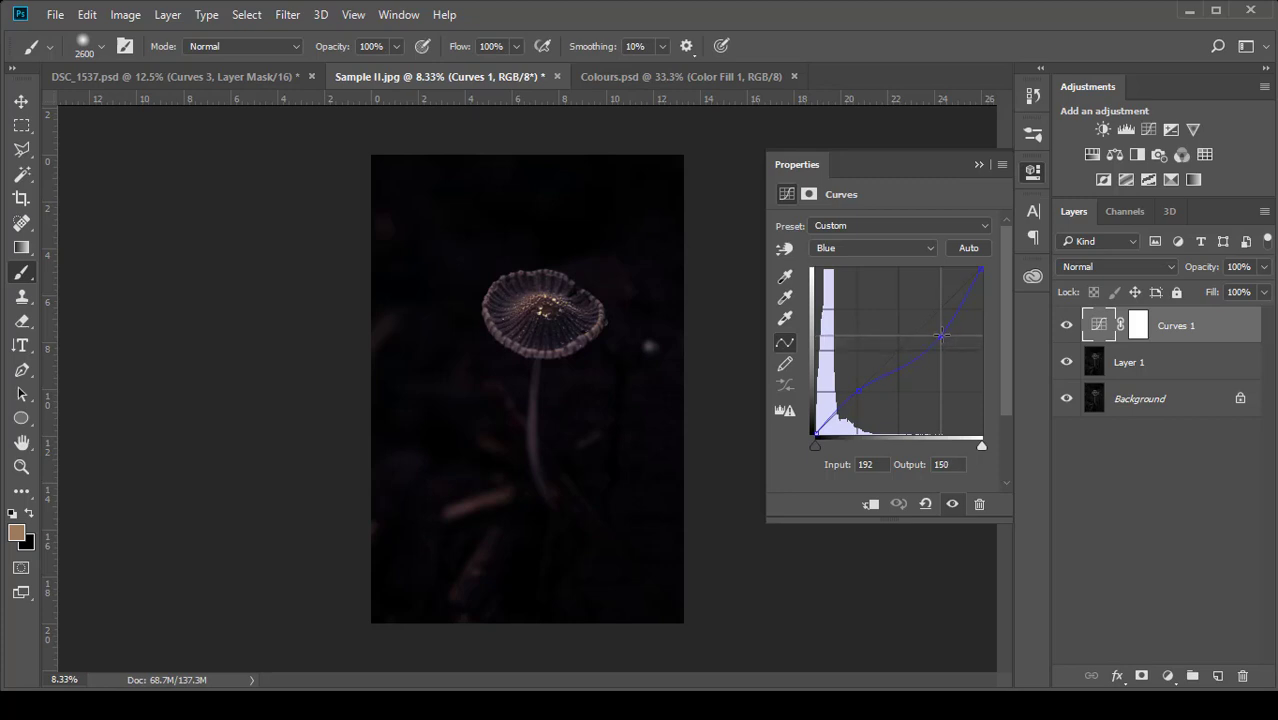
Step: In the Red channel of Curves 1, raise the highlights to output 211 at input 192
click(928, 251)
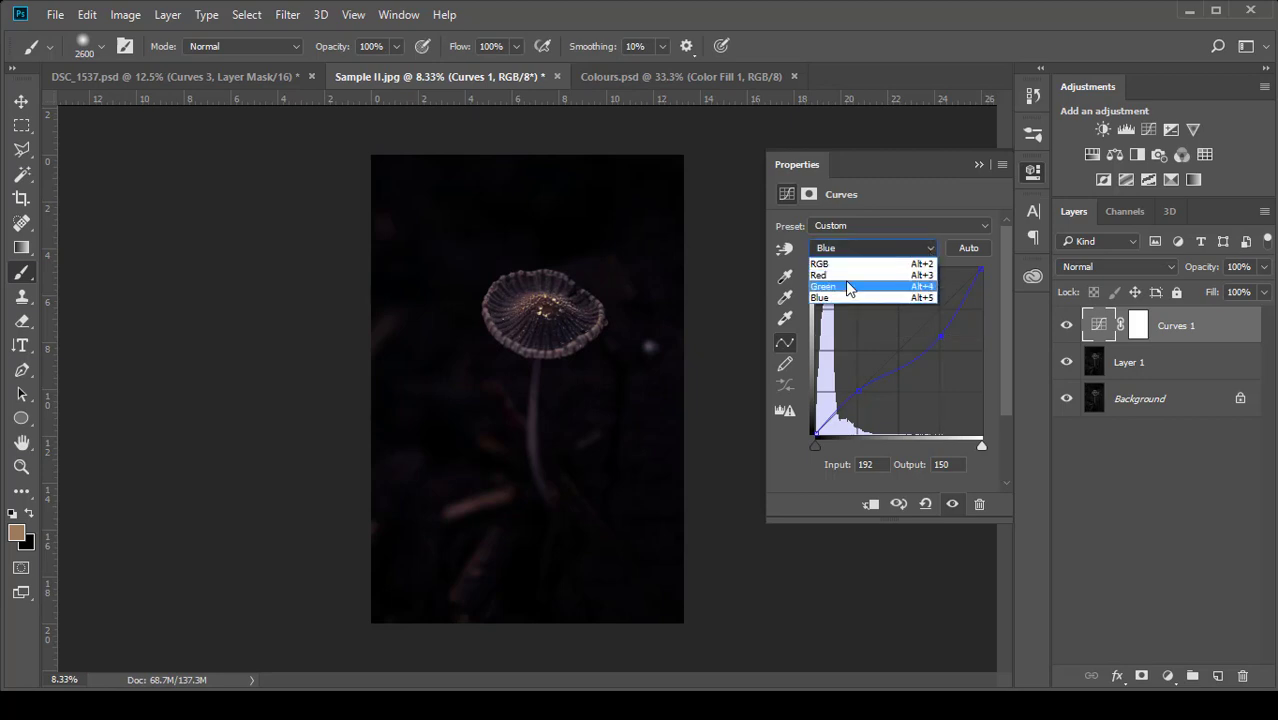
click(846, 278)
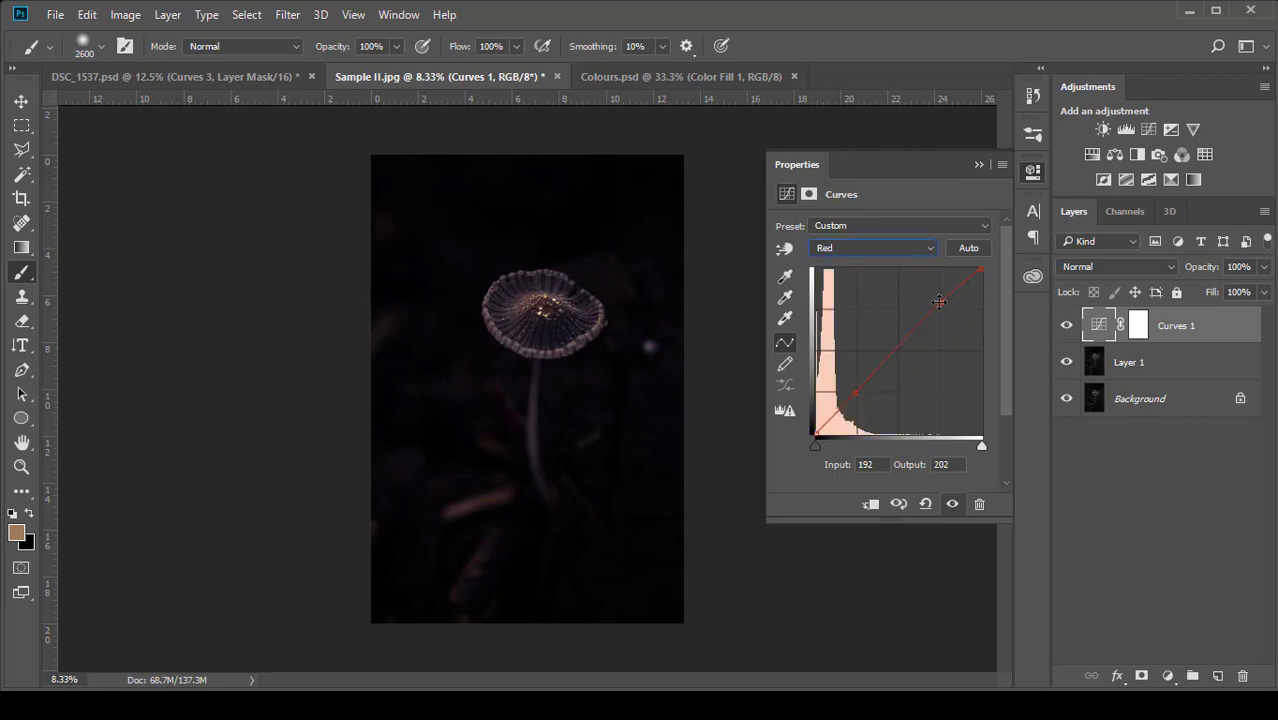
drag(941, 301, 941, 297)
Step: In the Green channel of Curves 1, add a highlights point at input 190, raise it slightly, and collapse the curve settings
click(898, 244)
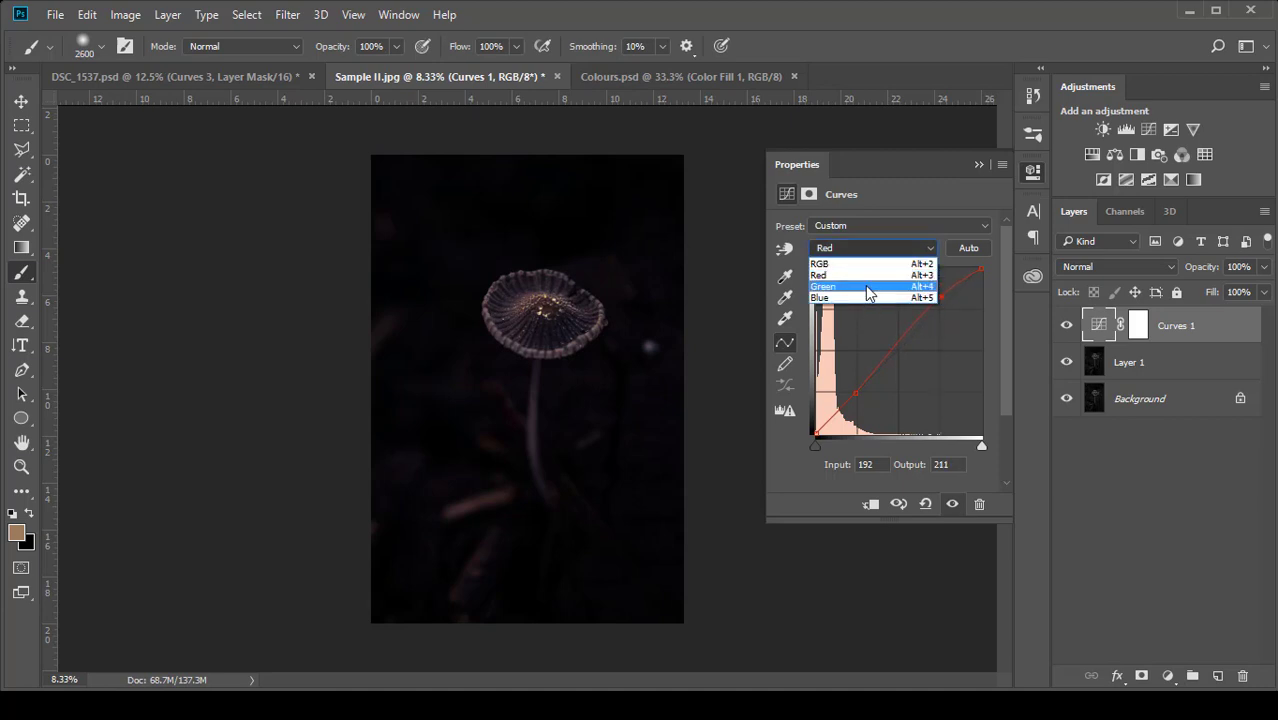
click(866, 287)
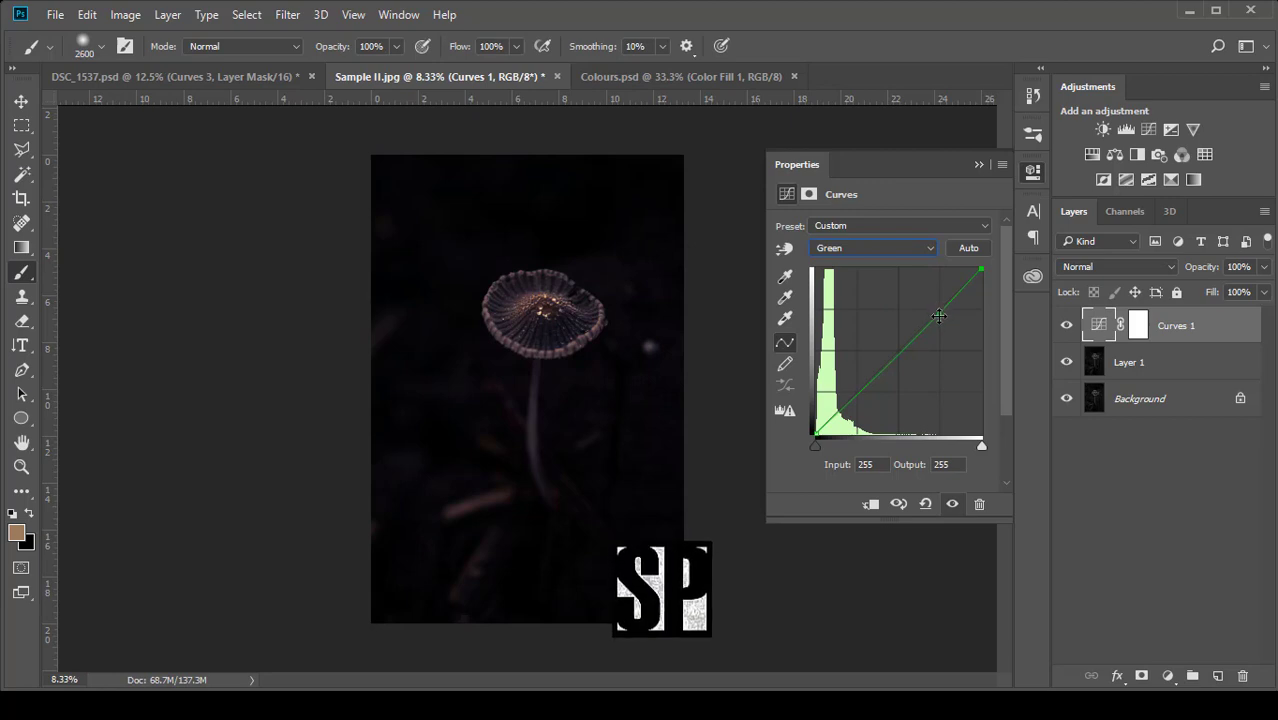
click(938, 314)
drag(938, 314, 938, 313)
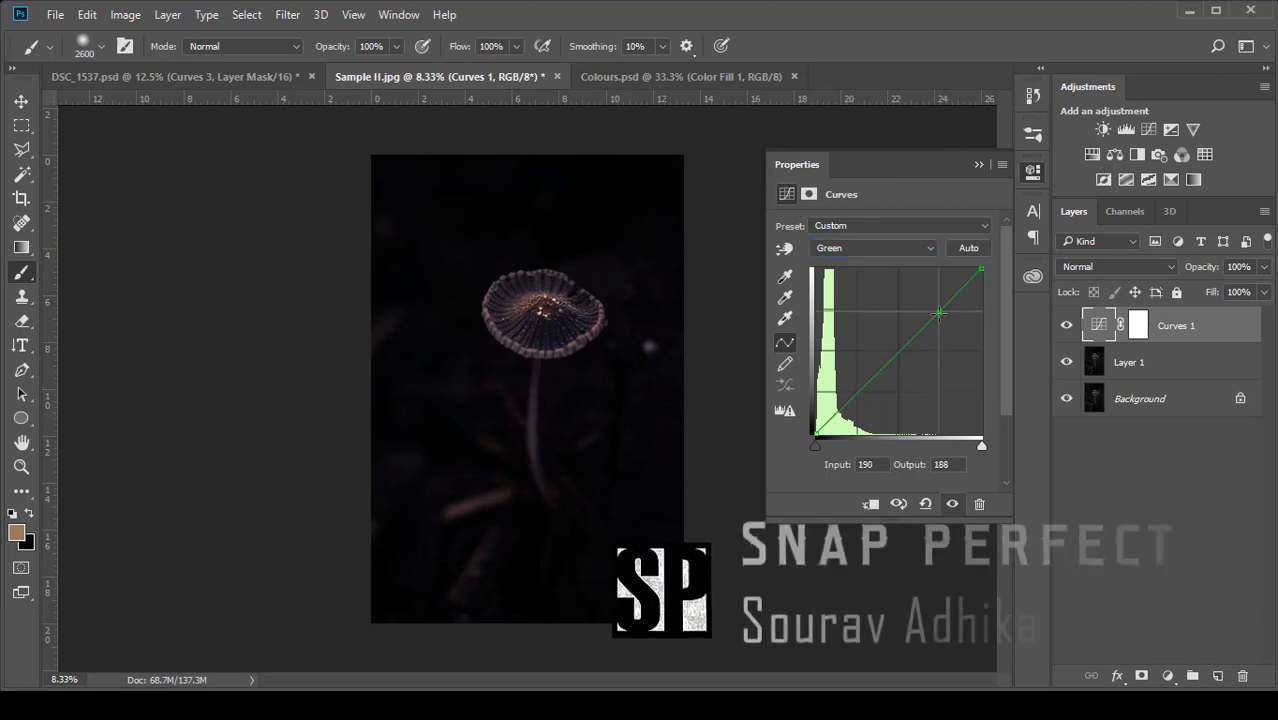
click(977, 164)
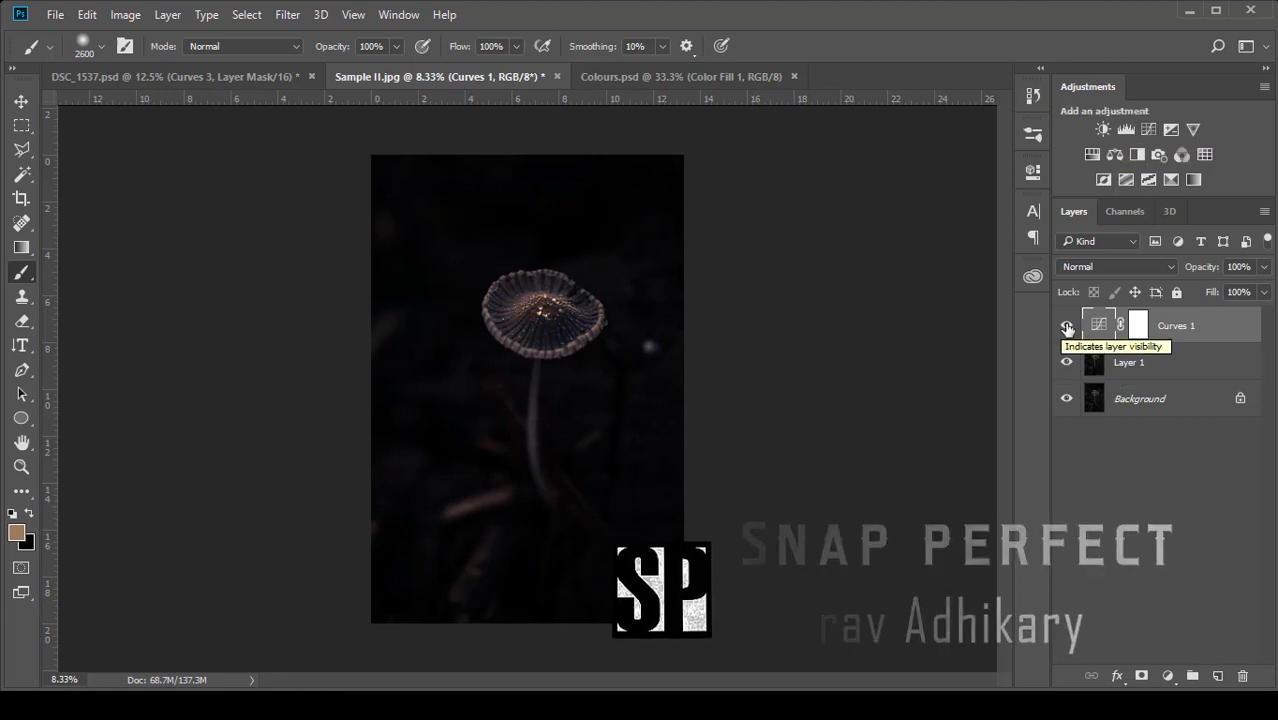
Step: Compare the mushroom photo before and after the Curves 1 grading, both as a whole and close up on the cap
click(1067, 326)
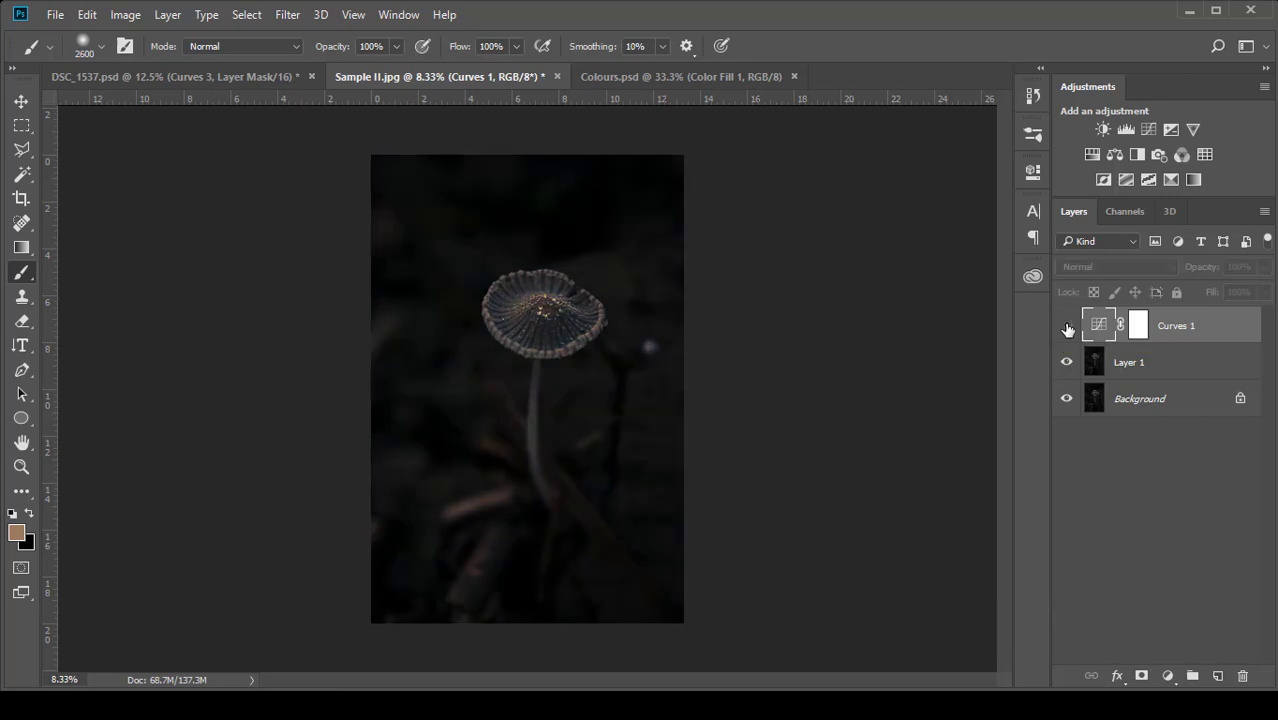
click(1067, 327)
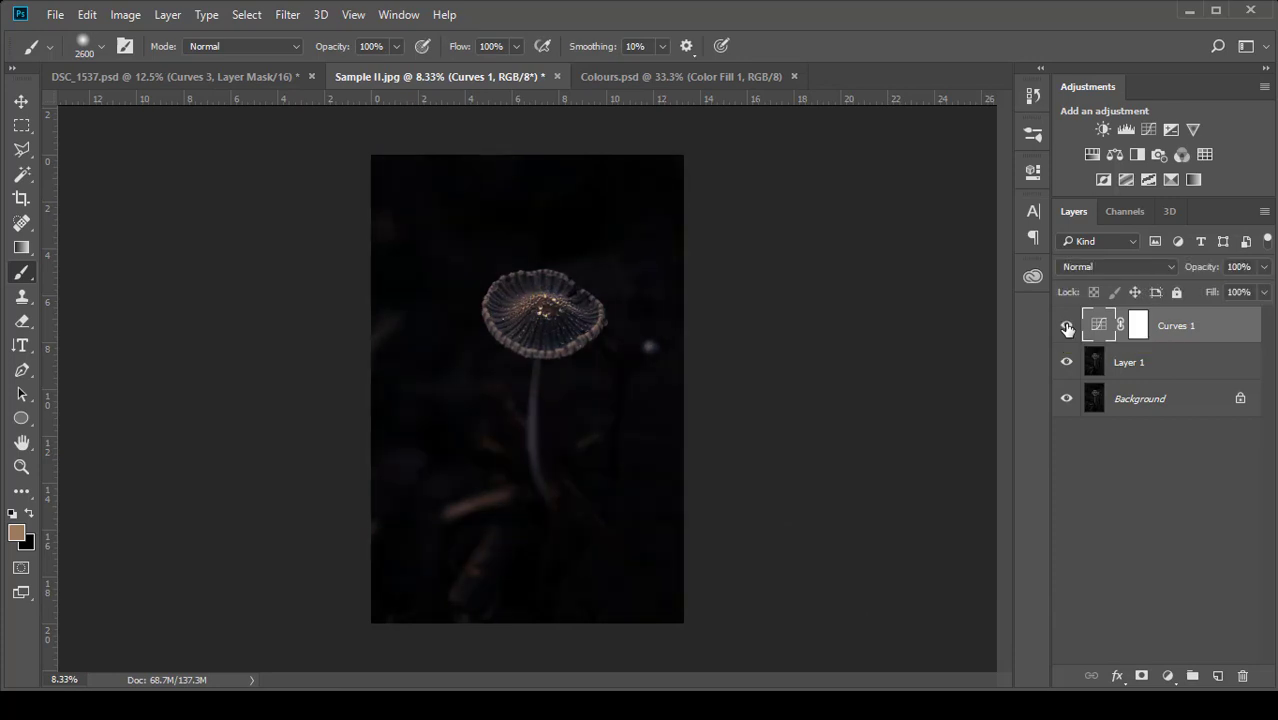
click(1067, 327)
click(1067, 327)
key(ctrl+plus)
key(ctrl+plus)
key(ctrl+plus)
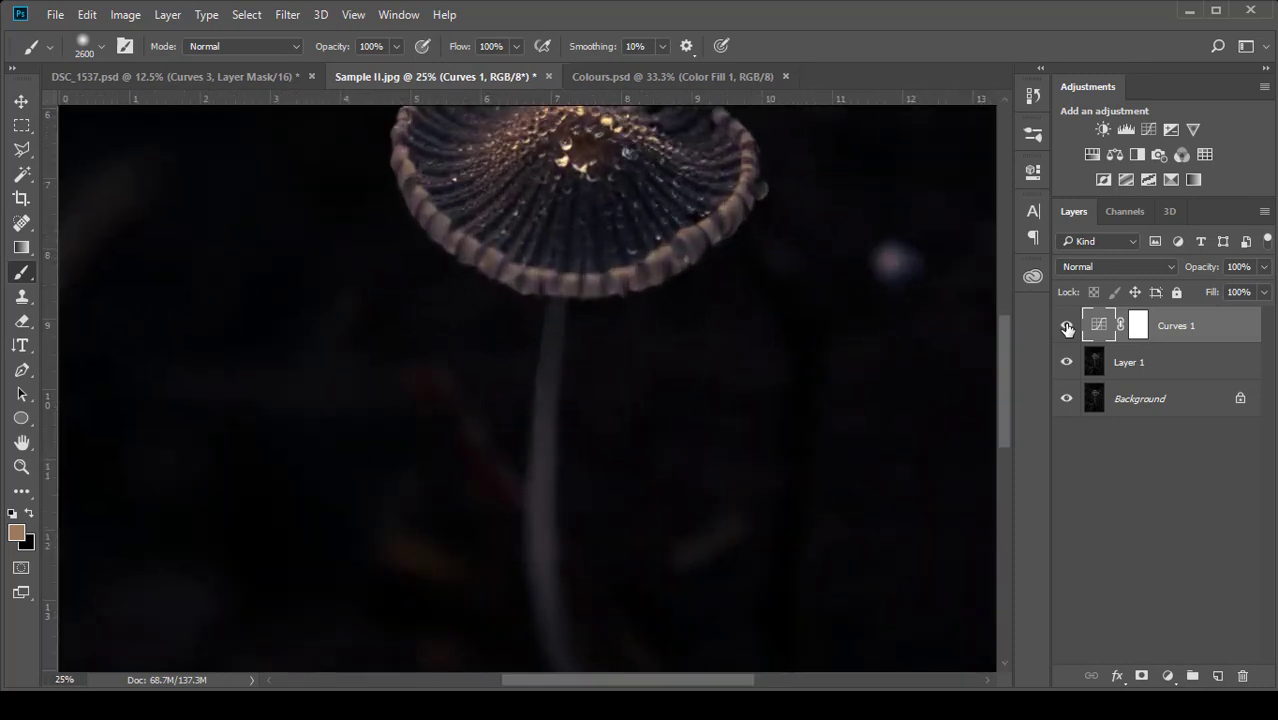
drag(999, 373, 1001, 322)
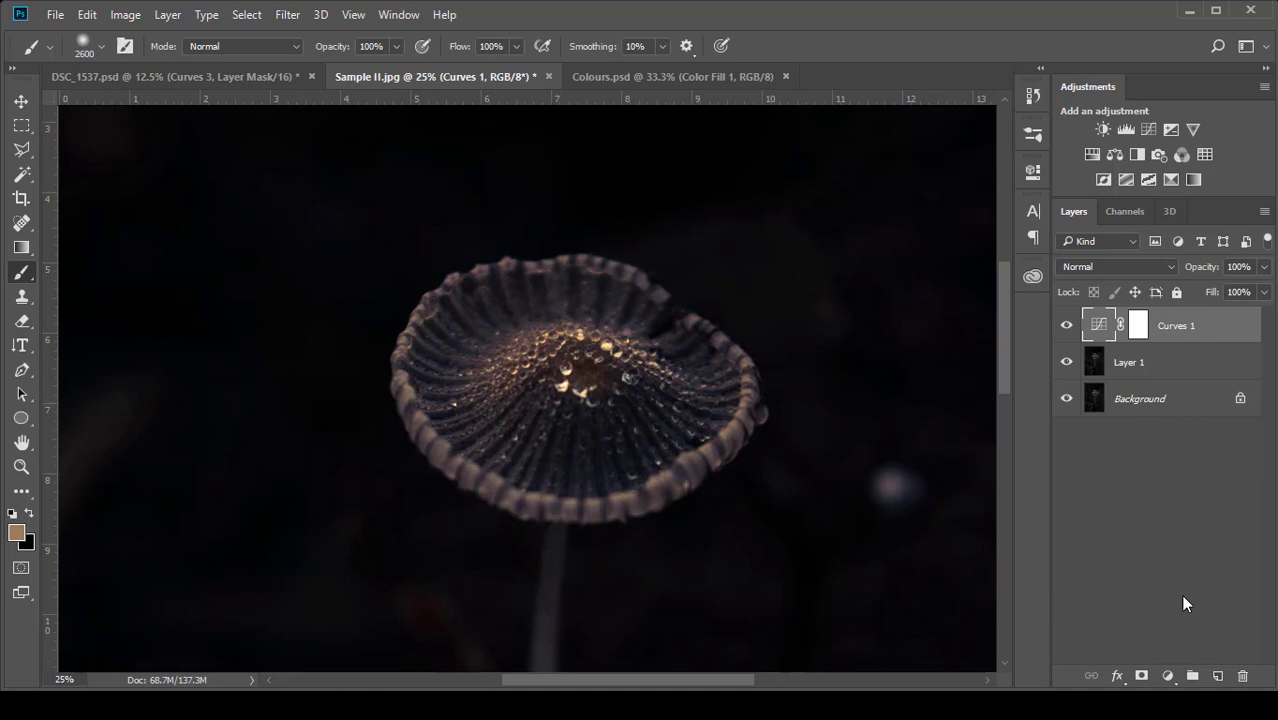
key(ctrl+minus)
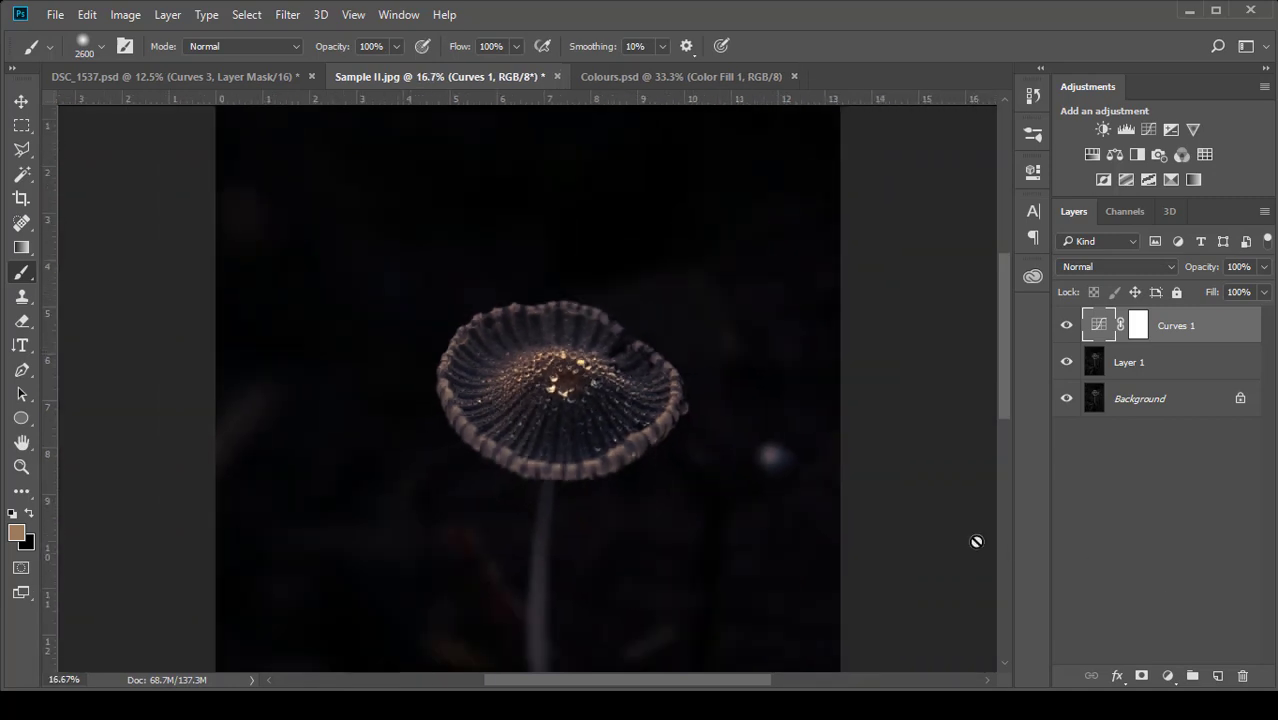
click(1066, 327)
click(1066, 327)
key(ctrl+0)
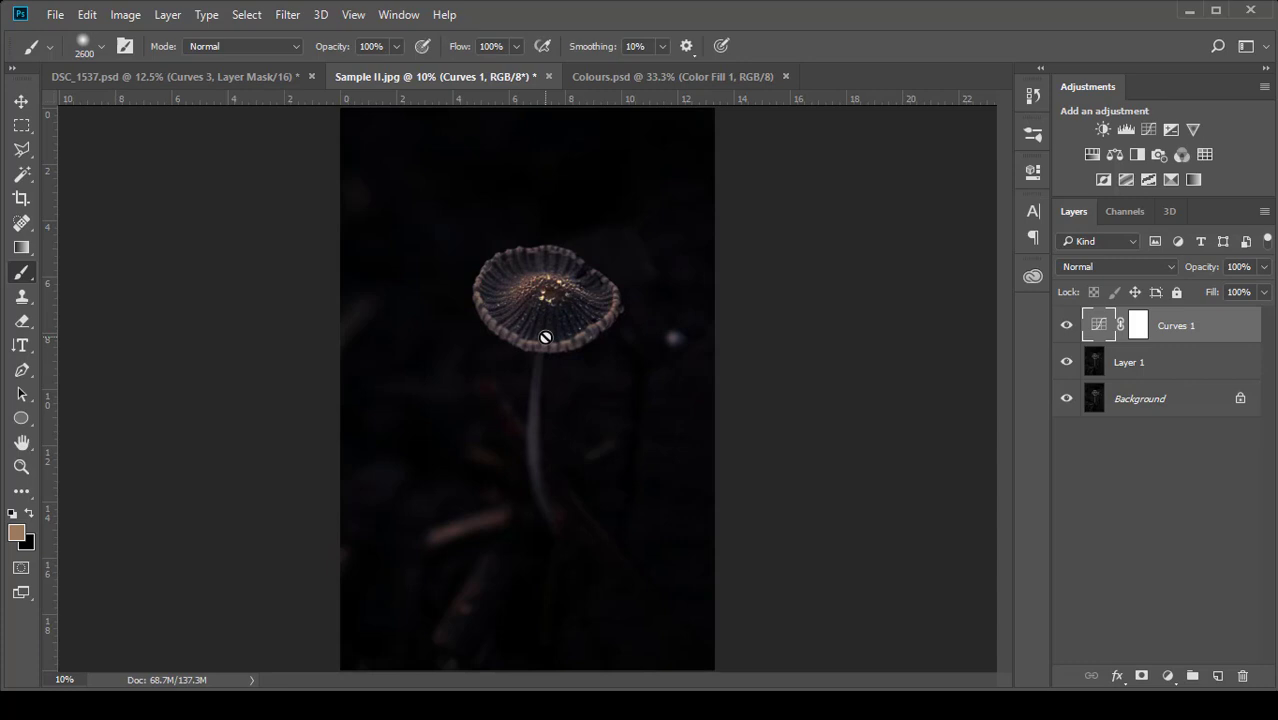
Step: Add a new default Curves adjustment layer above Curves 1 in the mushroom photo
click(1149, 131)
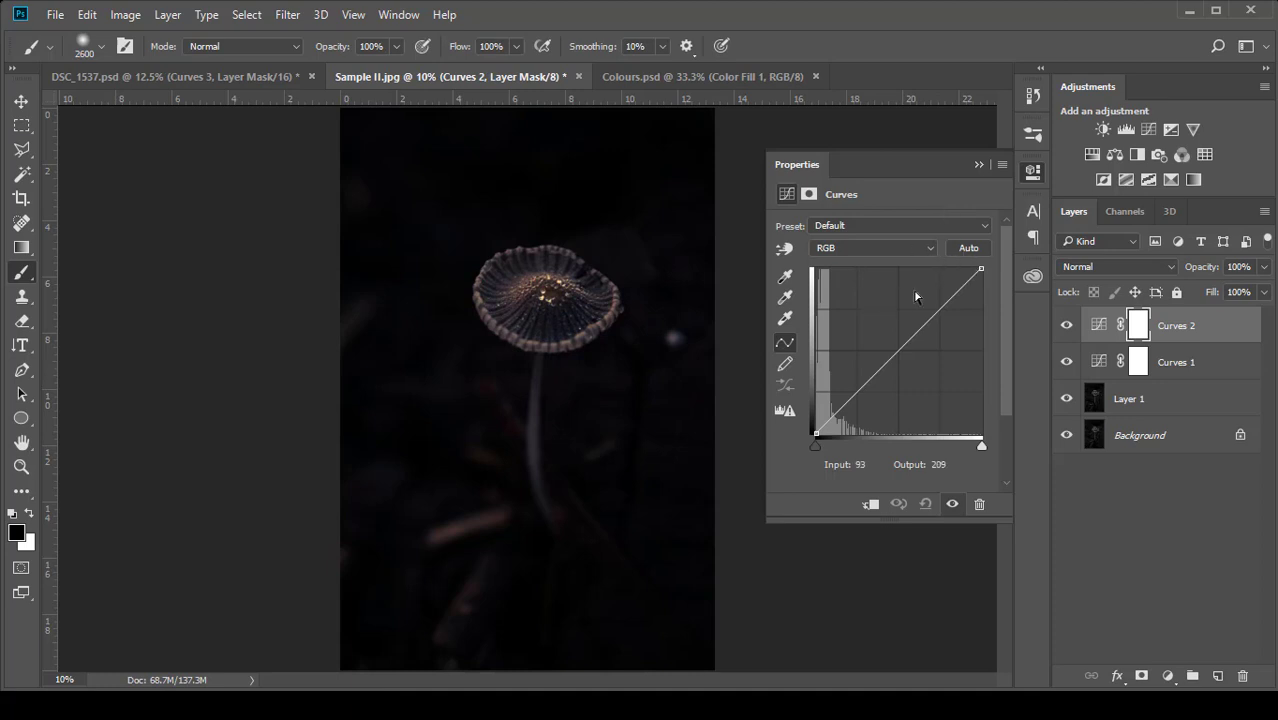
click(928, 250)
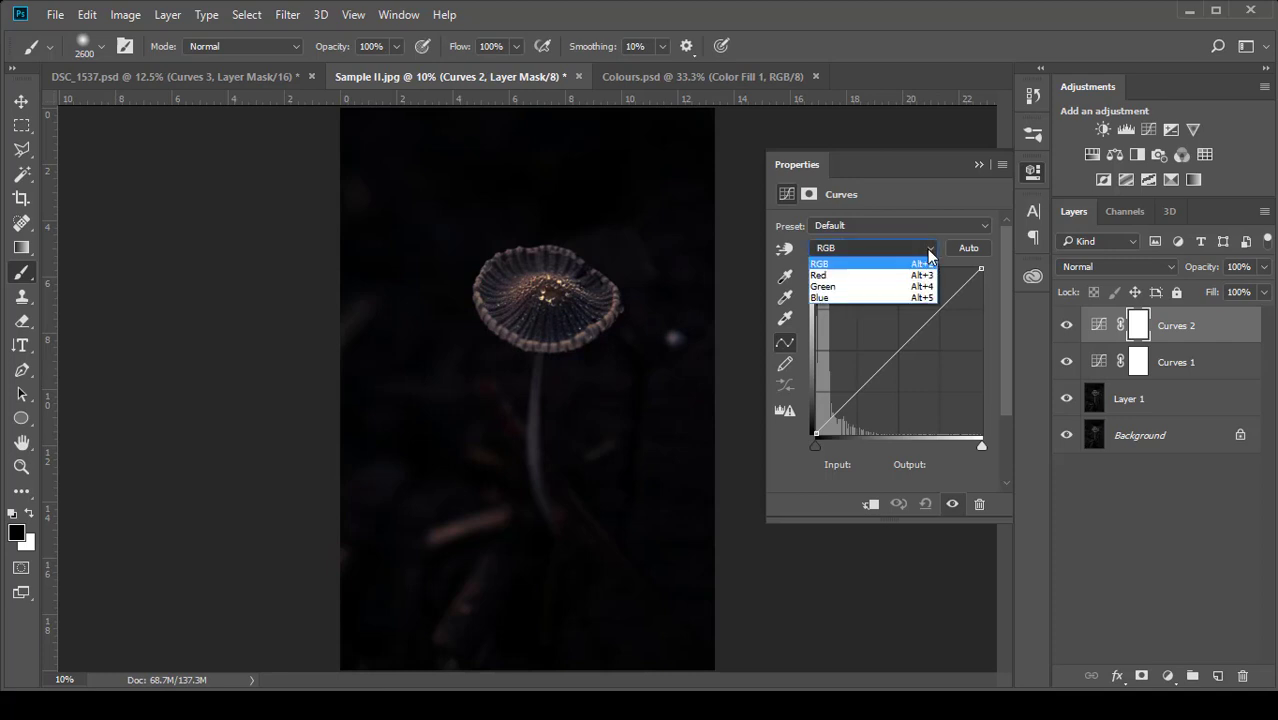
click(928, 250)
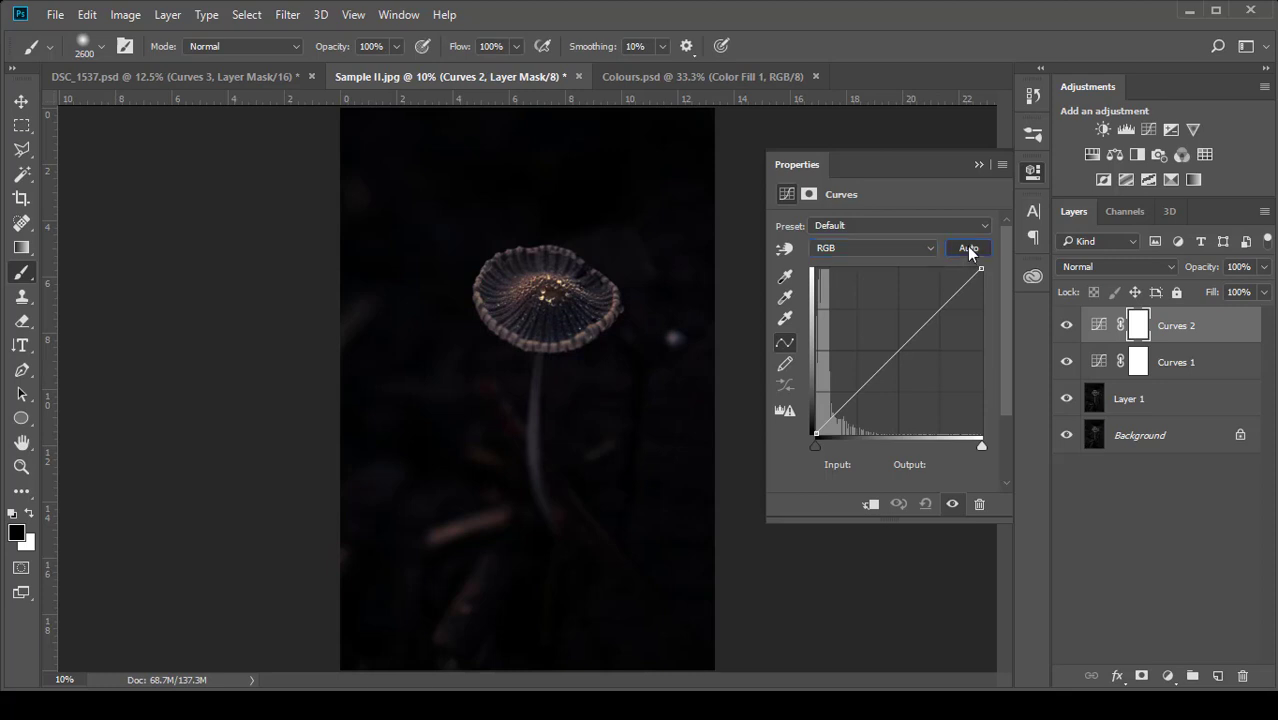
Step: Try the Auto correction on the mushroom photo's new Curves layer and undo it
click(968, 248)
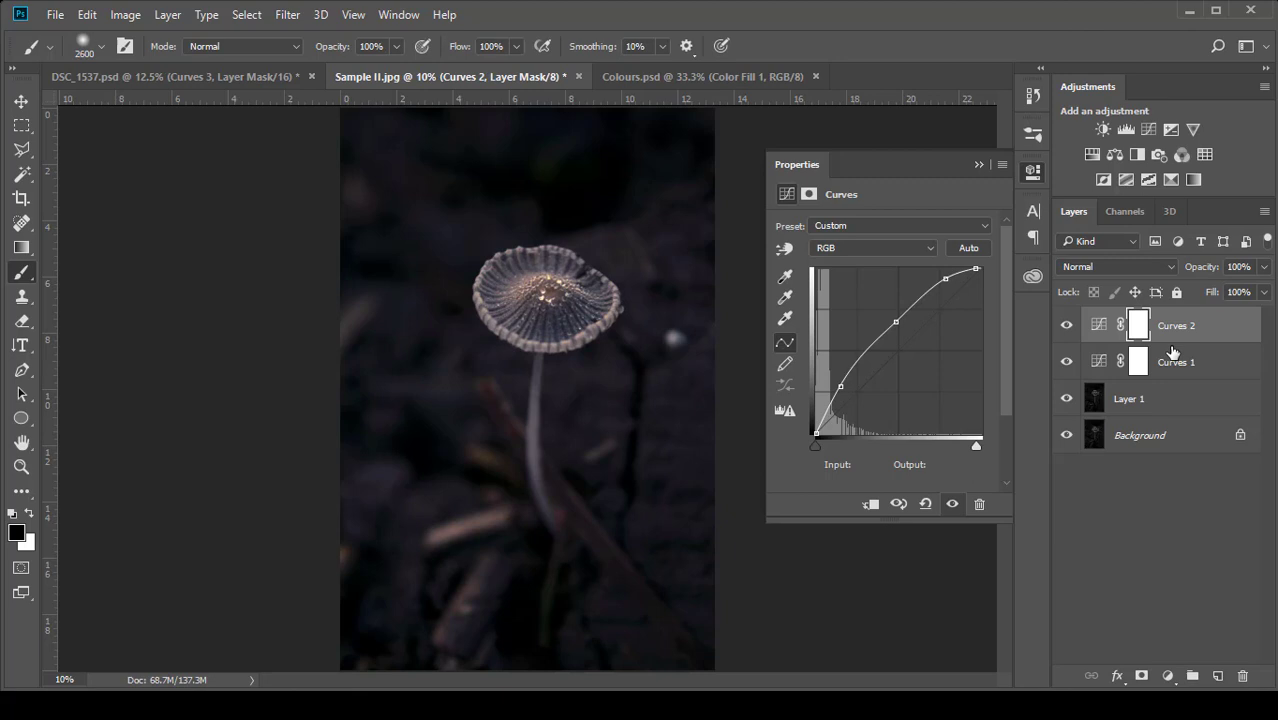
key(ctrl+z)
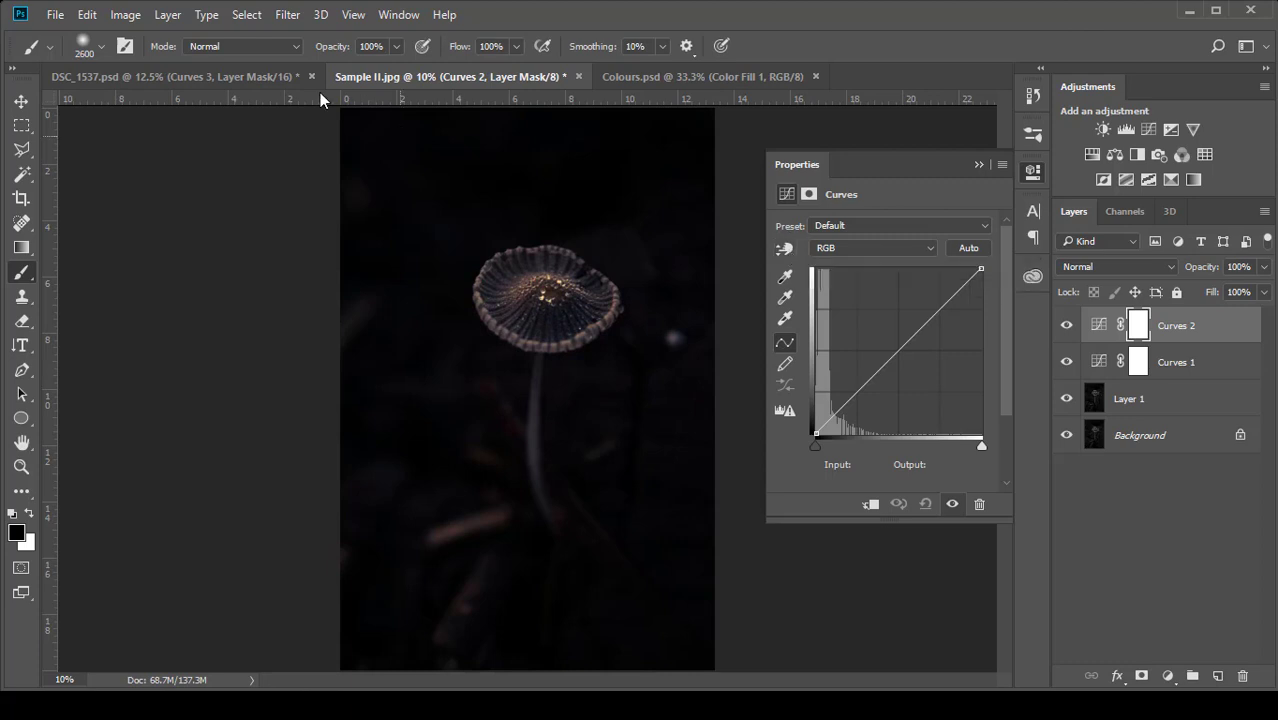
Step: Switch to the landscape photo DSC_1537.psd and add a new Curves adjustment layer above Curves 3
click(221, 74)
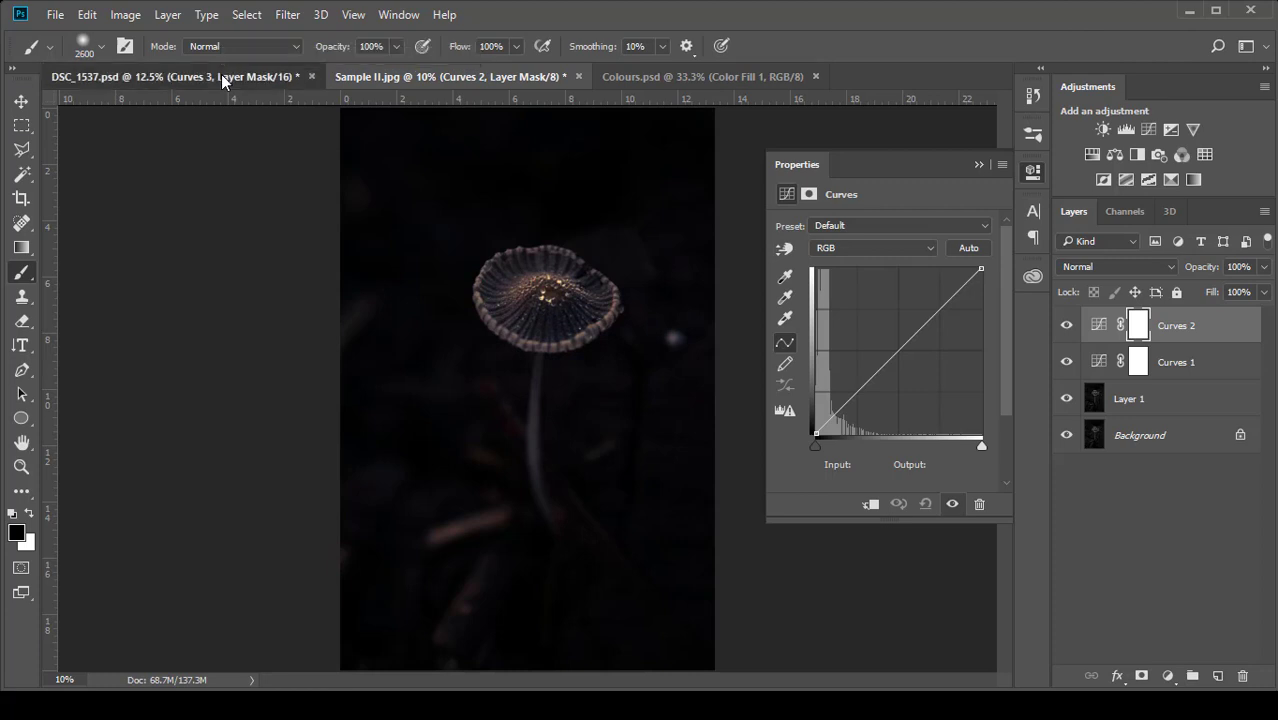
click(1148, 129)
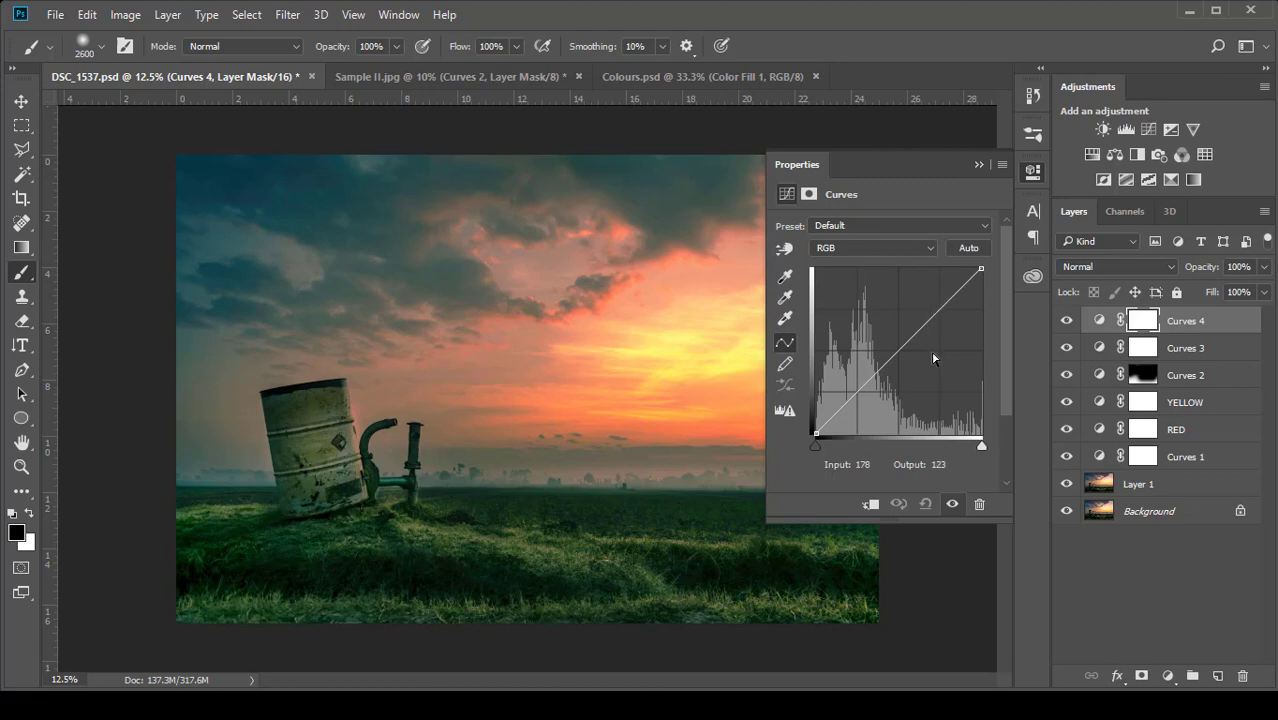
click(786, 249)
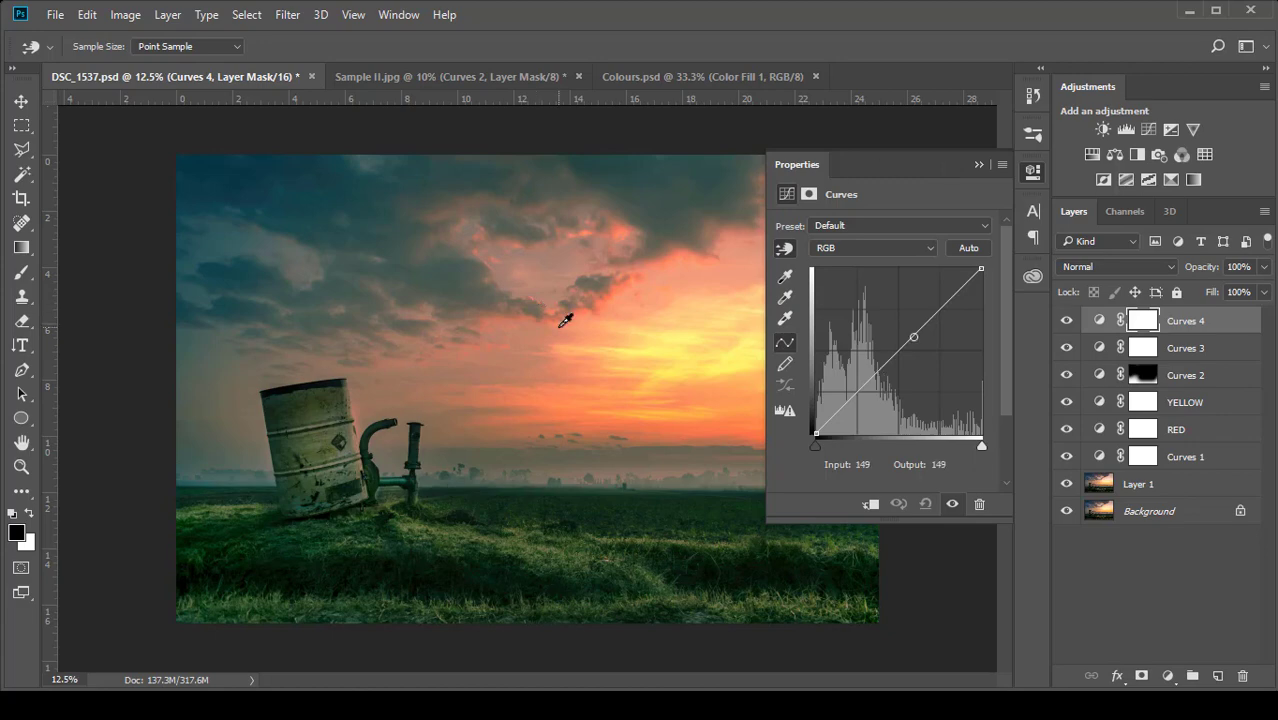
key(ctrl+minus)
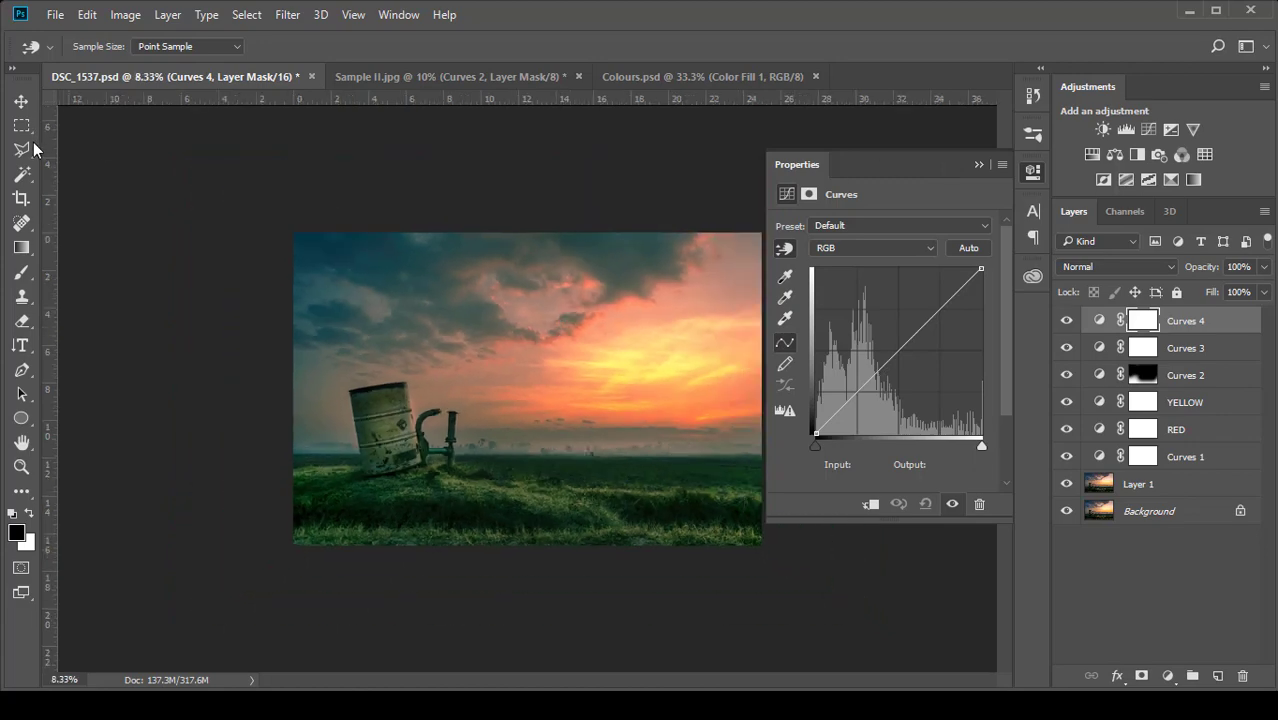
click(21, 101)
drag(338, 248, 315, 271)
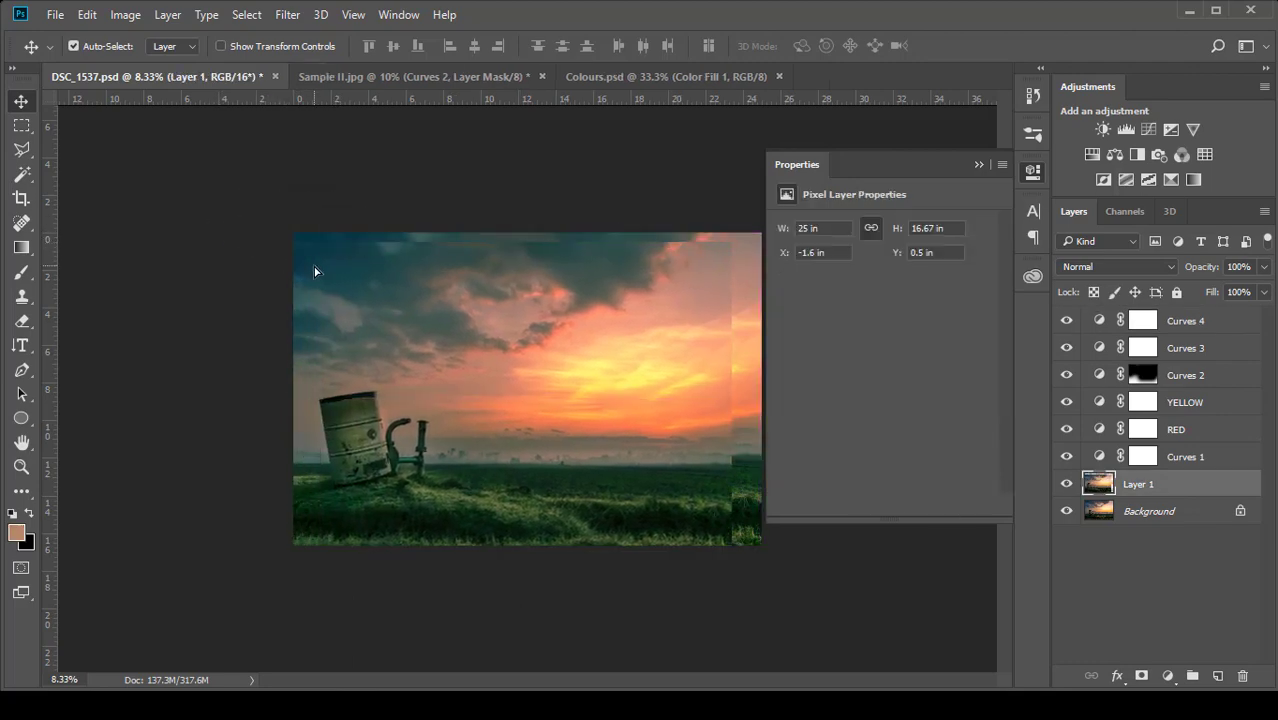
key(ctrl+z)
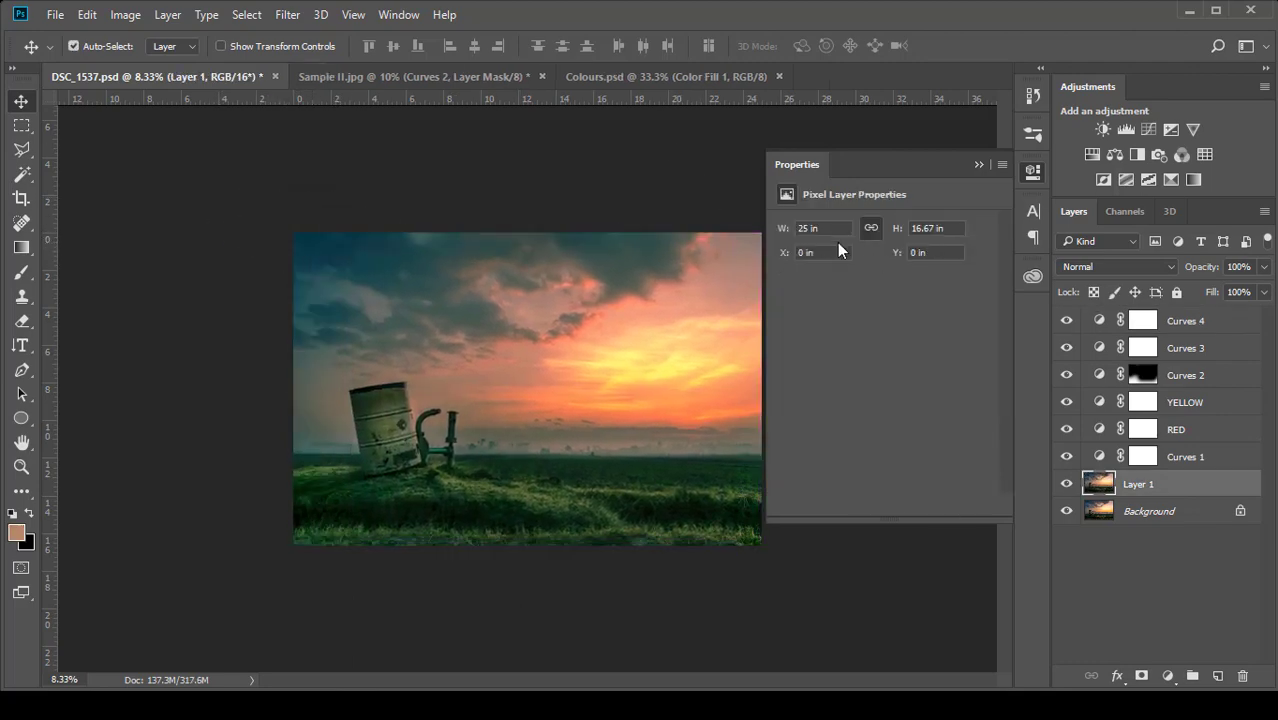
Step: Using on-image adjustment on Curves 4, darken the grey clouds in RGB to output 52 at input 62
click(1100, 325)
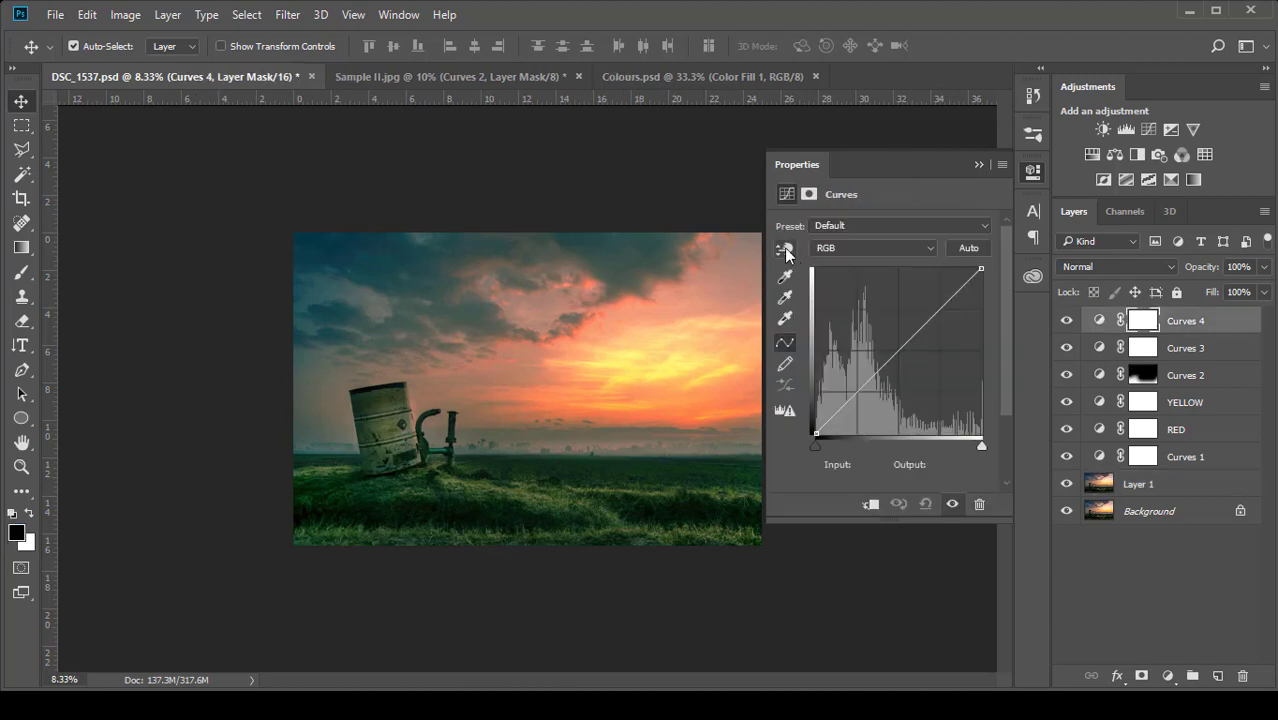
click(786, 251)
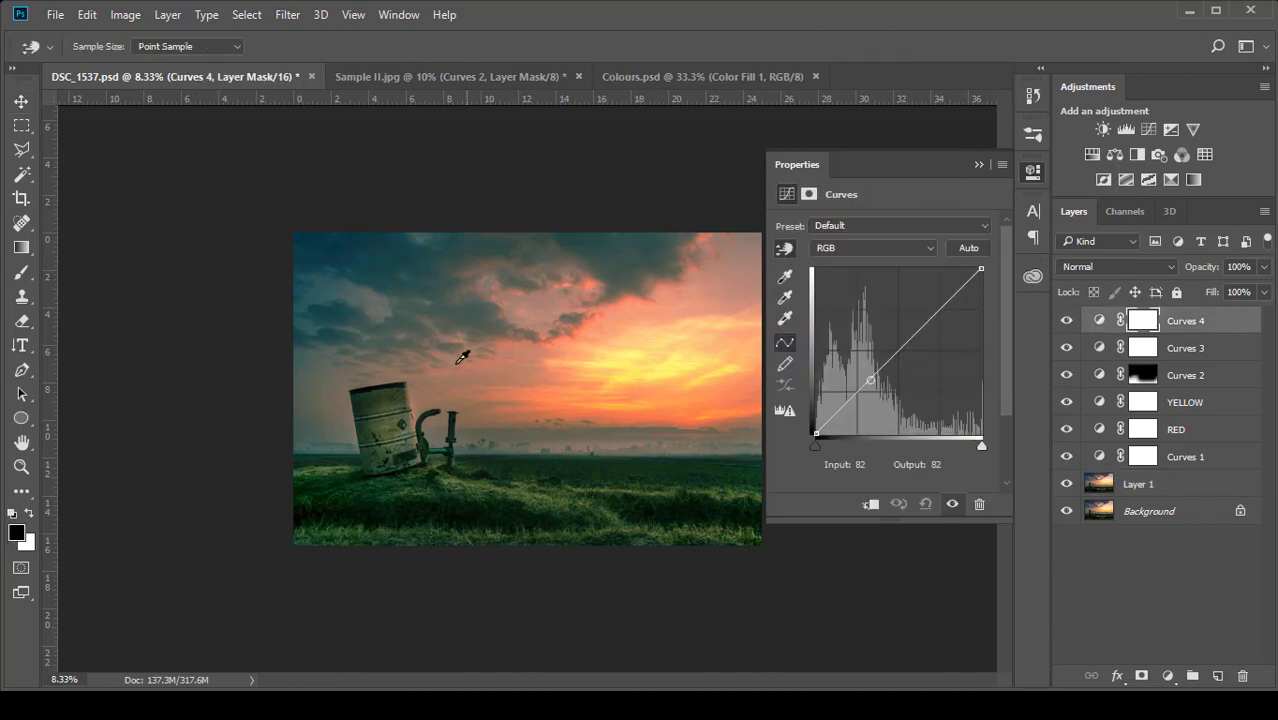
click(488, 313)
mouse_move(475, 307)
mouse_down()
mouse_move(476, 291)
mouse_move(475, 322)
mouse_up()
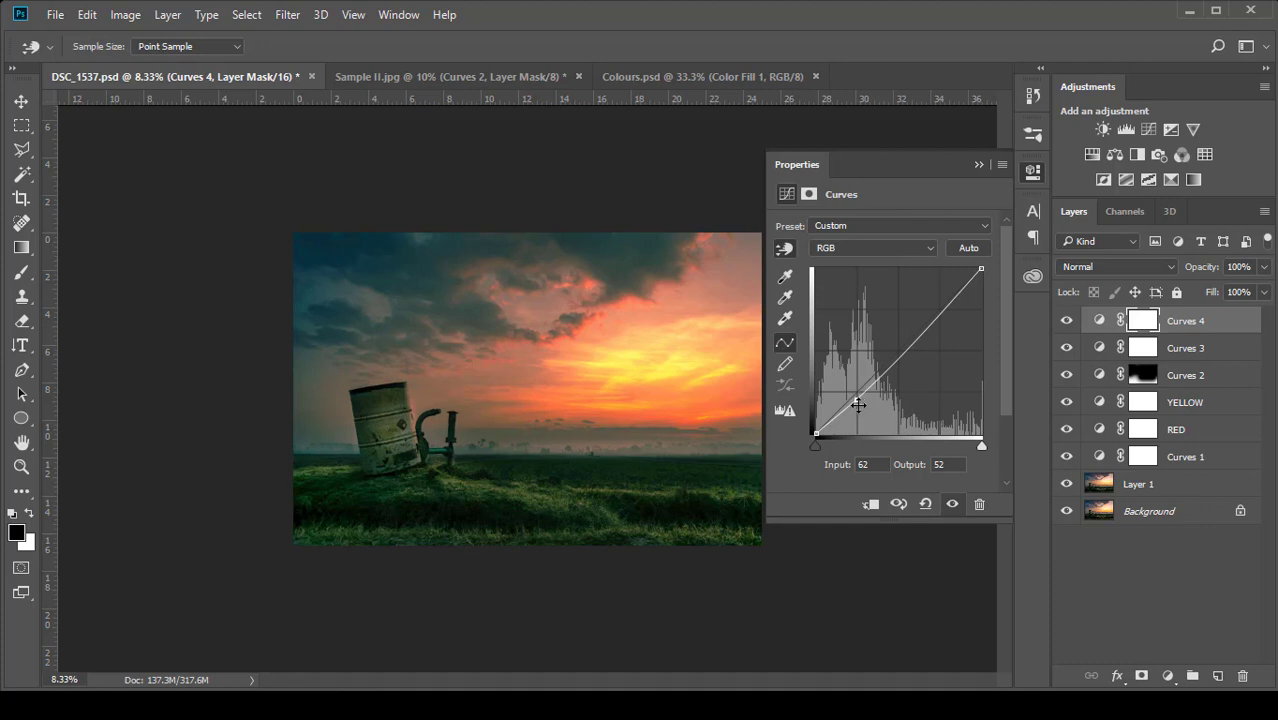
click(858, 404)
Step: In the Blue channel of Curves 4, lower the pink sky to output 100 at input 107 on the image and compare before and after
click(873, 250)
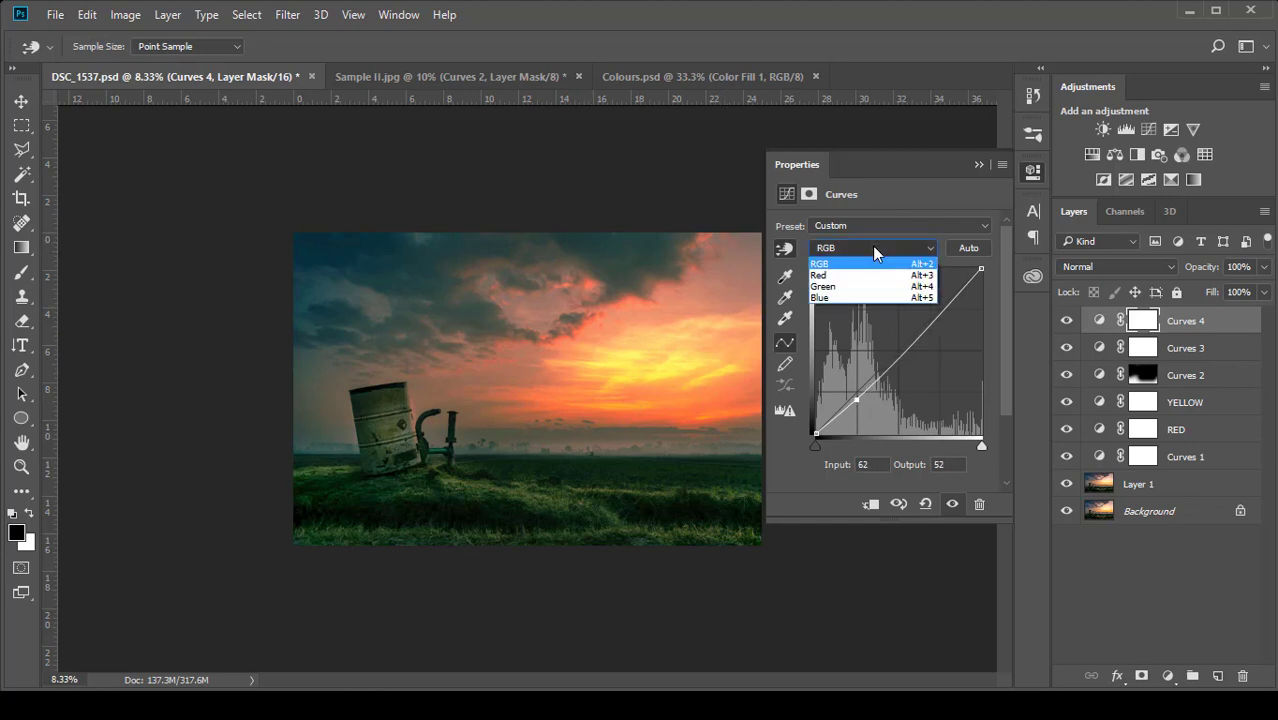
click(851, 298)
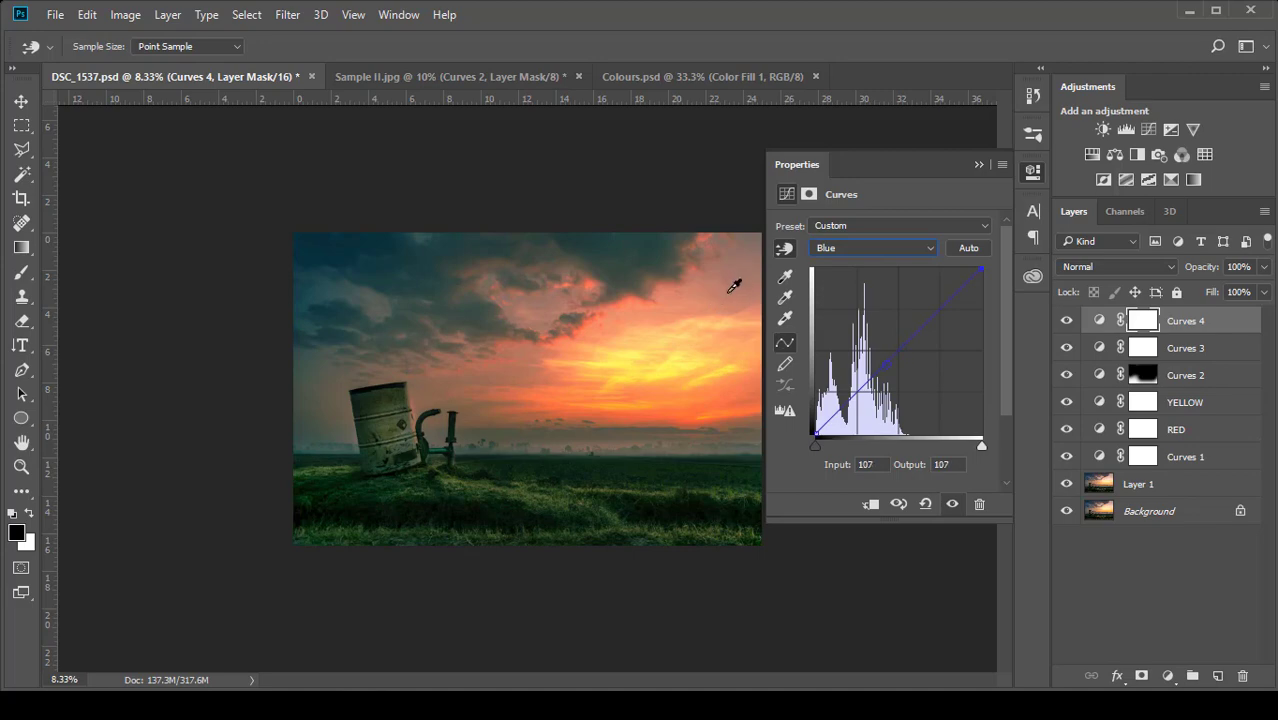
drag(734, 287, 733, 294)
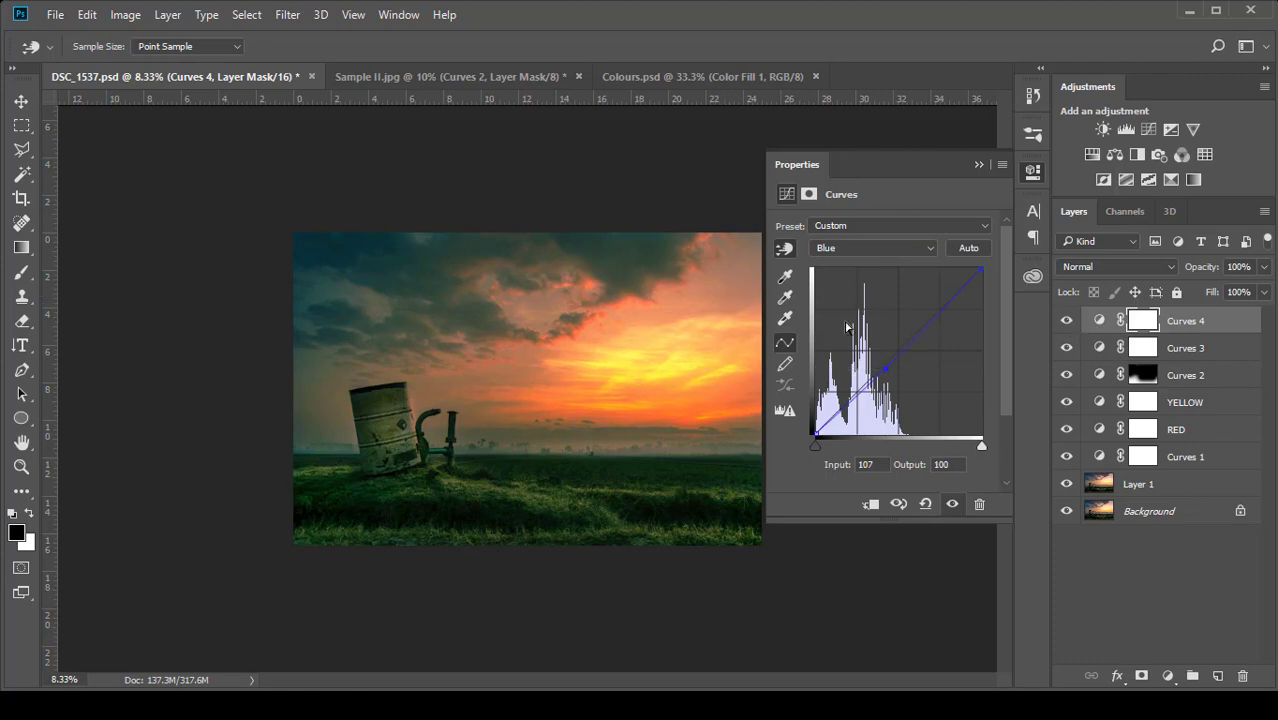
click(1067, 321)
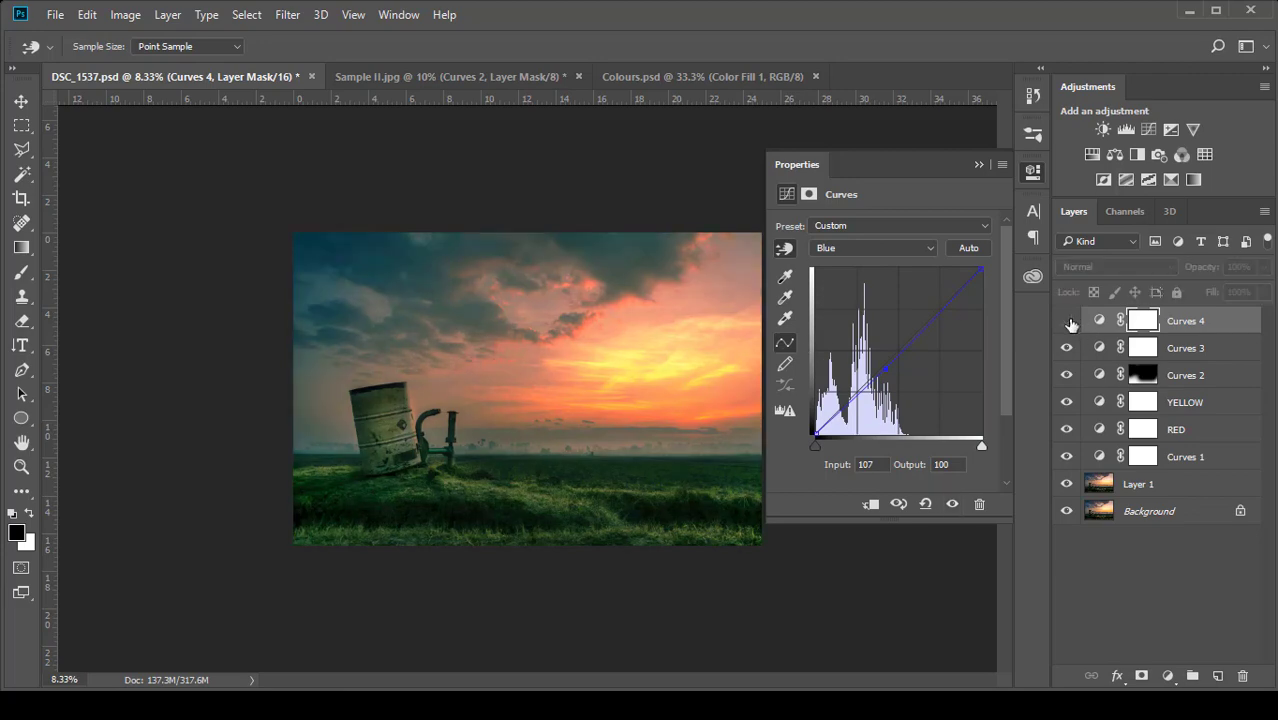
click(1067, 321)
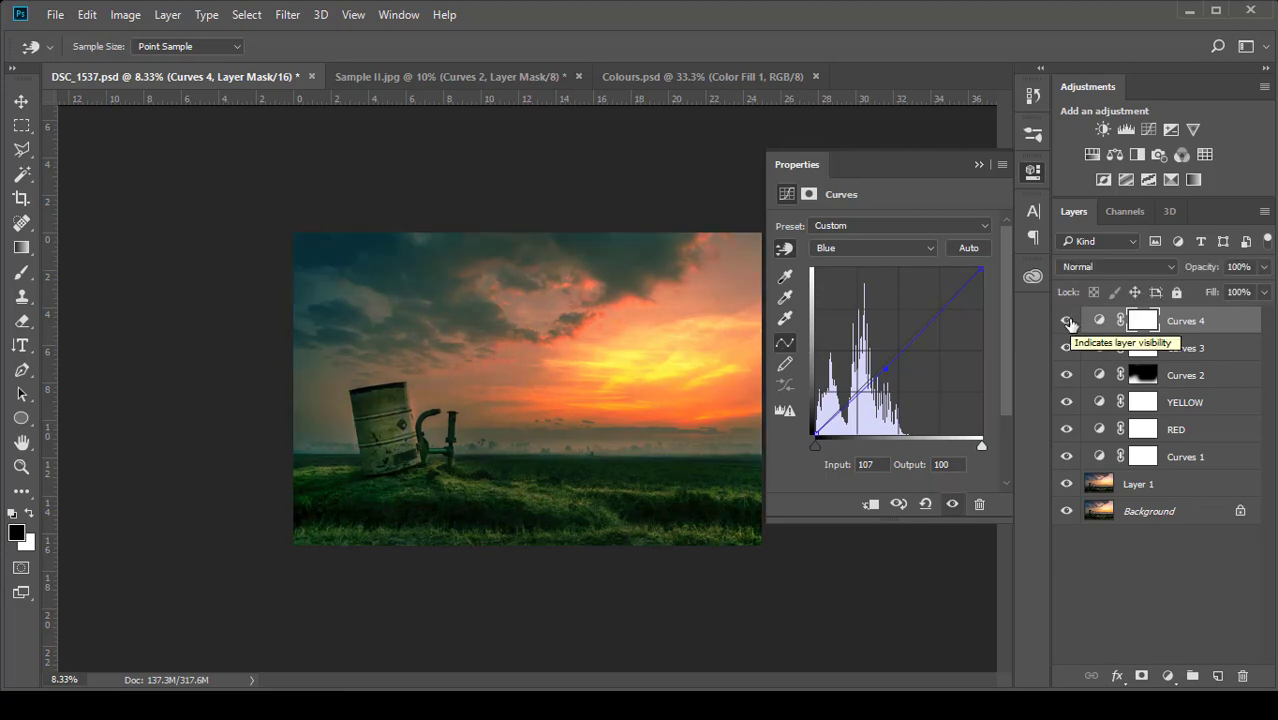
Step: Raise the Blue channel in the dark upper-left sky to output 55 at input 49 on the image and compare before and after
click(783, 255)
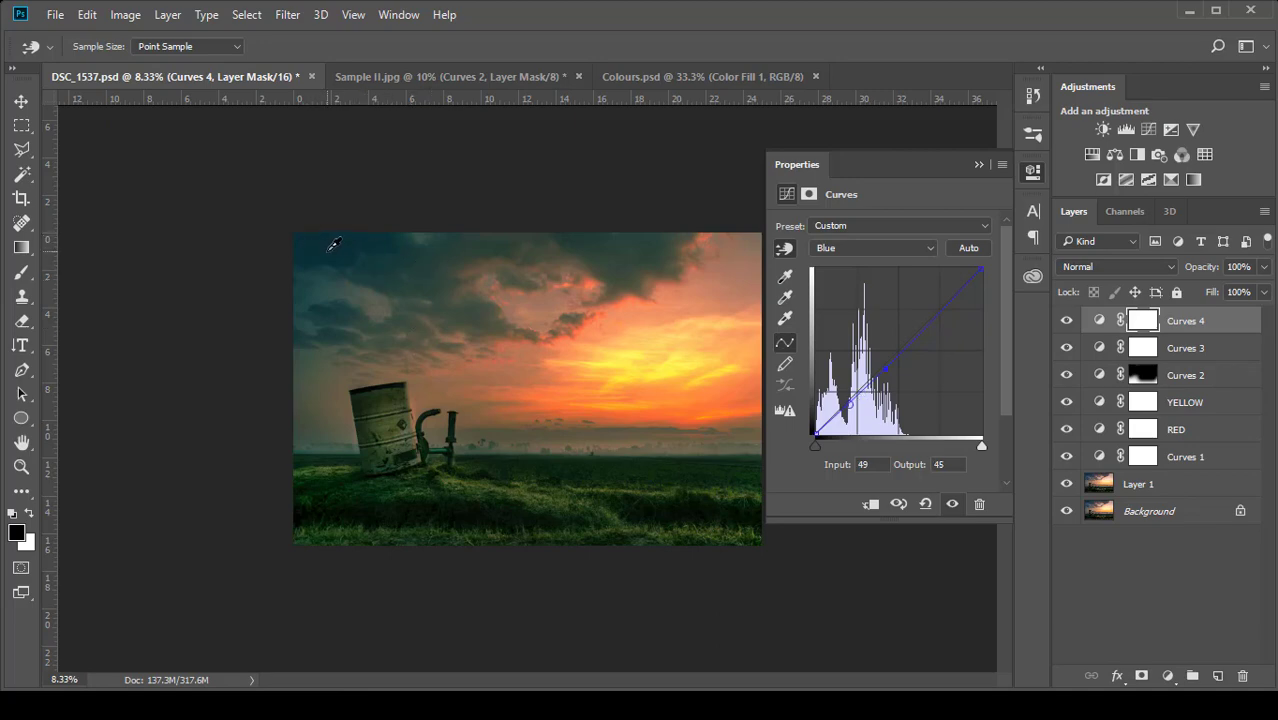
drag(334, 245, 334, 240)
click(1067, 321)
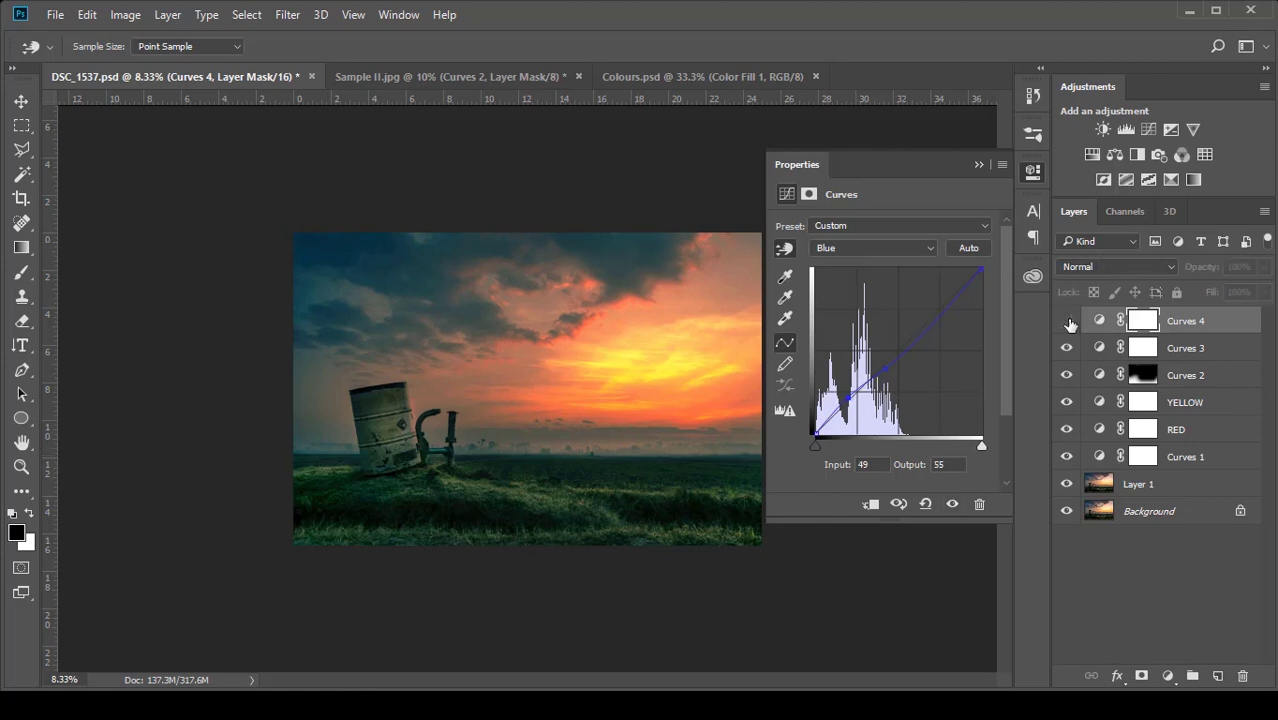
click(1067, 321)
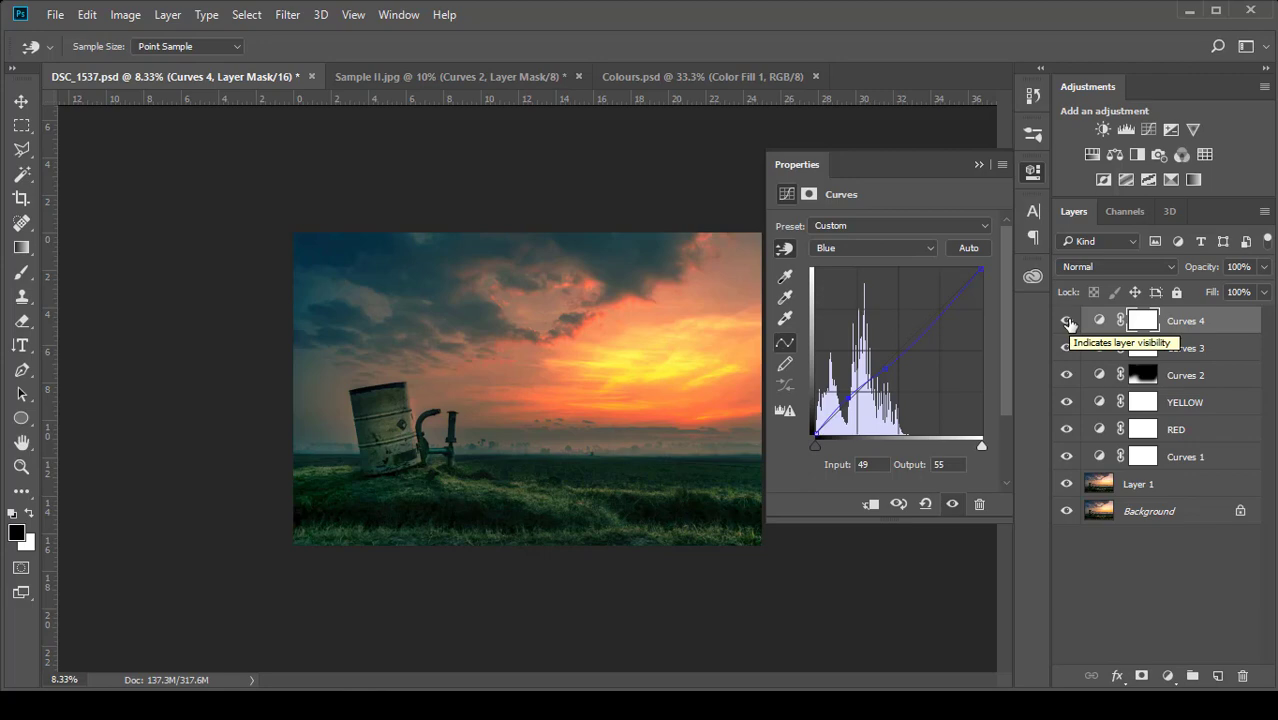
click(784, 252)
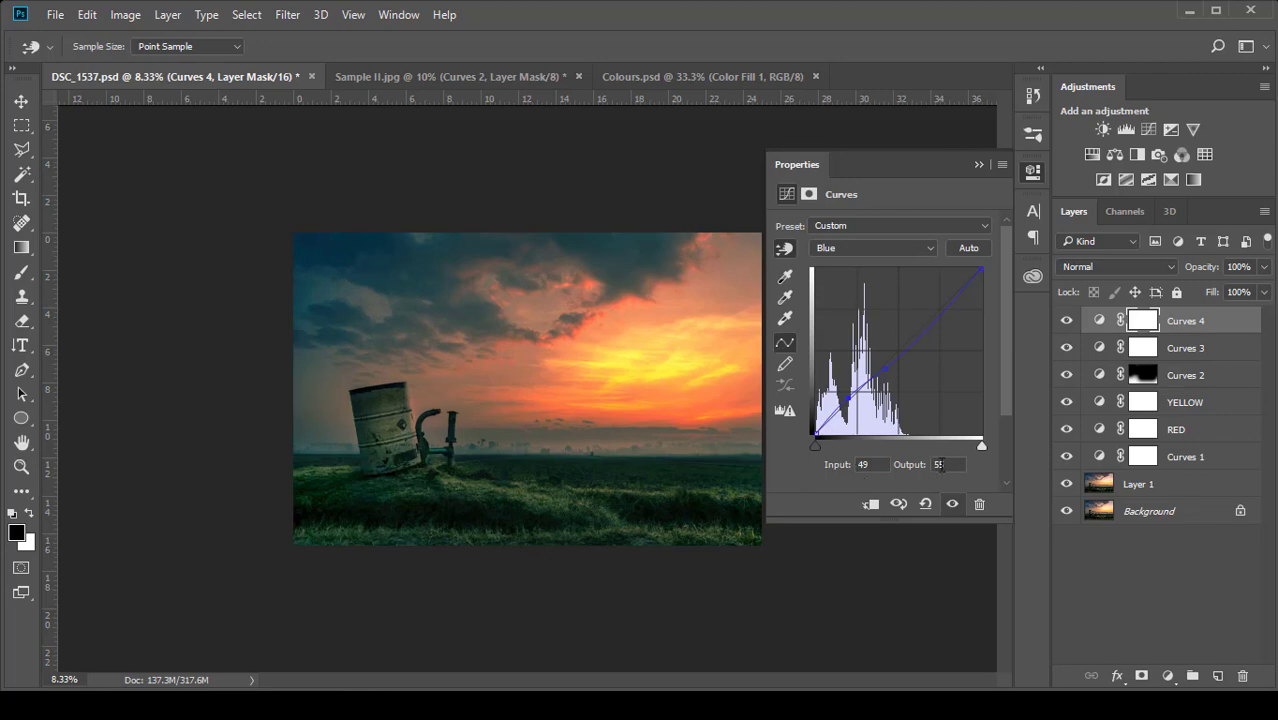
Step: Add a new Curves adjustment layer above Curves 4 and place a midtone point at input 127 on its RGB curve
click(1148, 131)
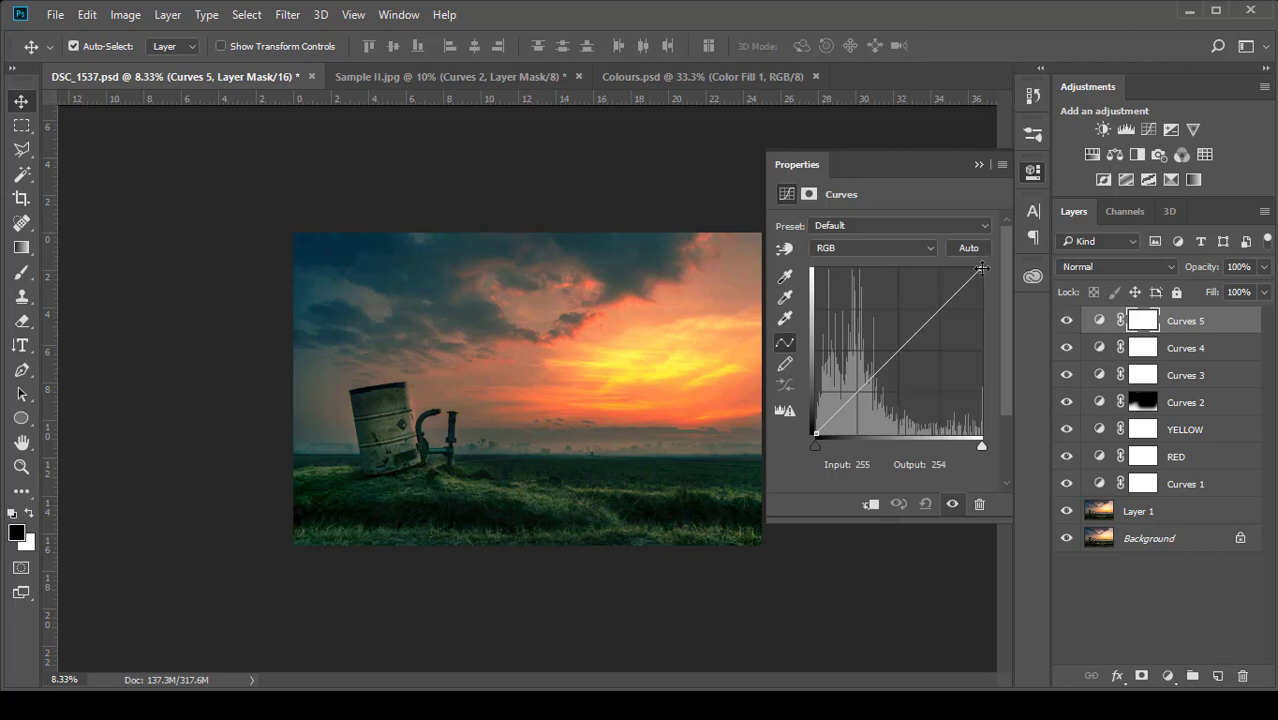
drag(982, 268, 983, 264)
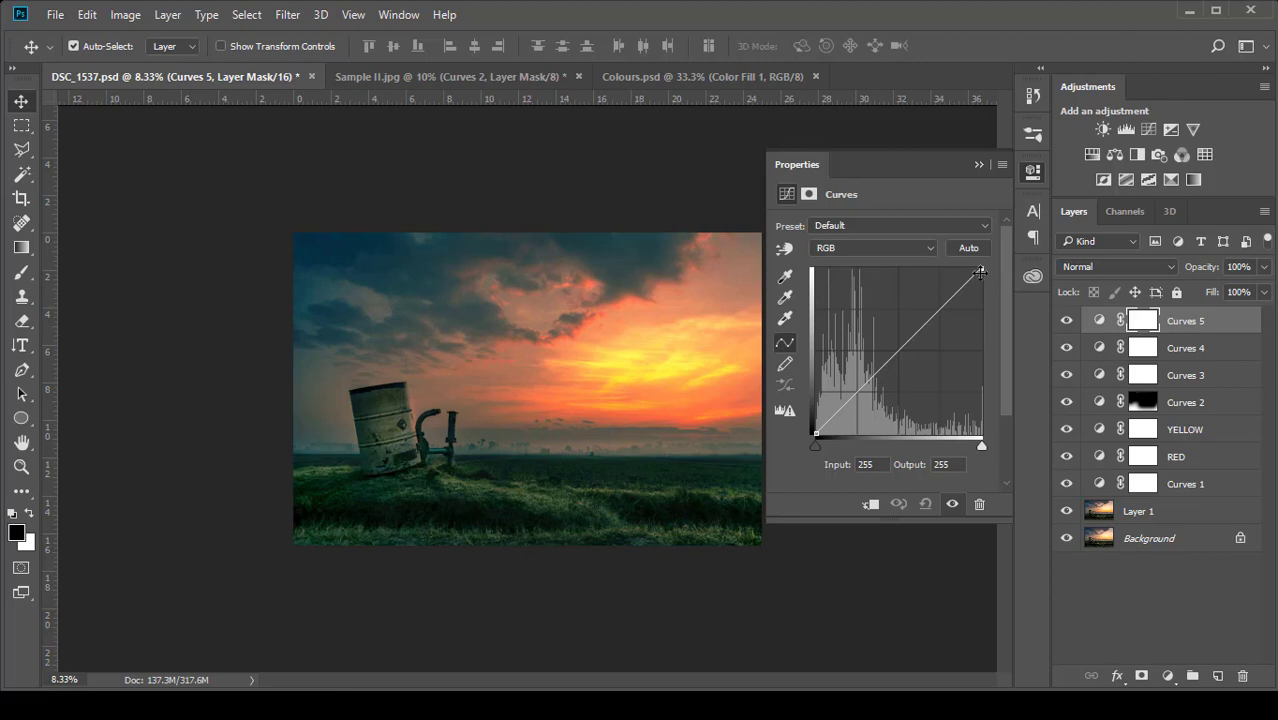
click(816, 434)
click(898, 351)
mouse_move(898, 352)
mouse_down()
mouse_move(883, 325)
mouse_move(918, 369)
mouse_move(898, 350)
mouse_up()
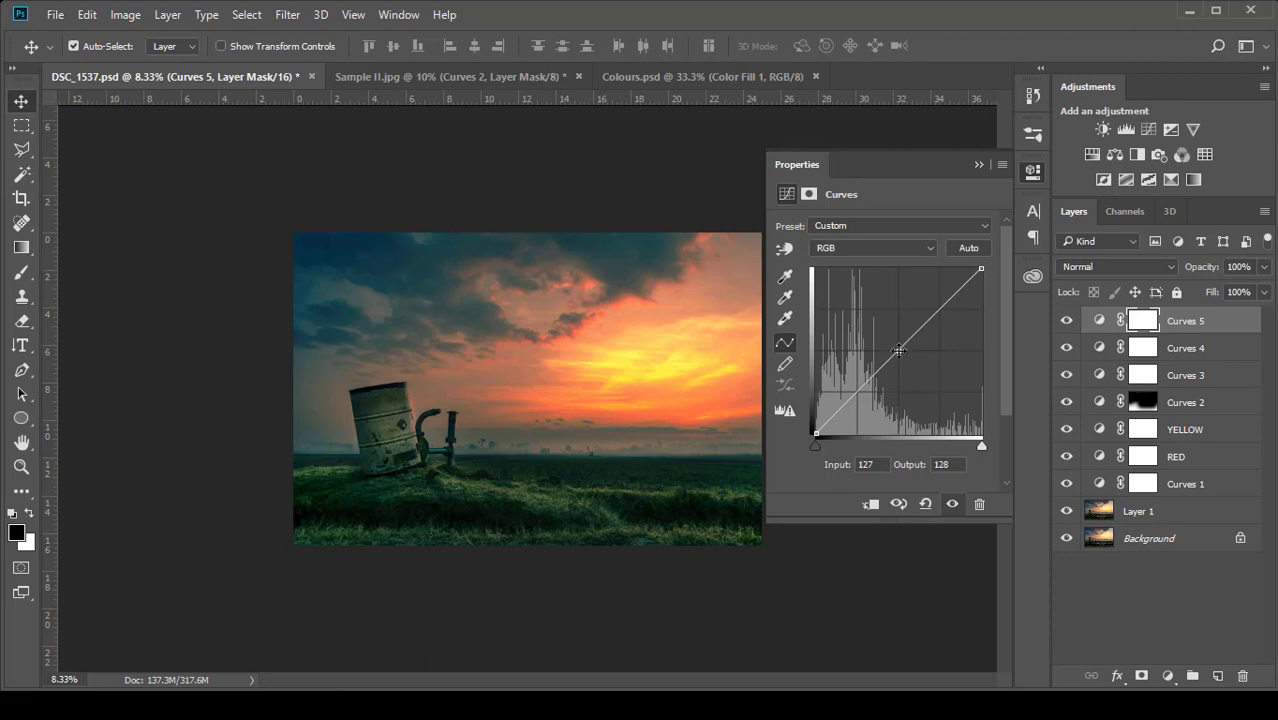
Step: Try darkening the midtones on the RGB curve to output 96 and 91 near input 127, returning the point to the diagonal
drag(899, 349, 904, 356)
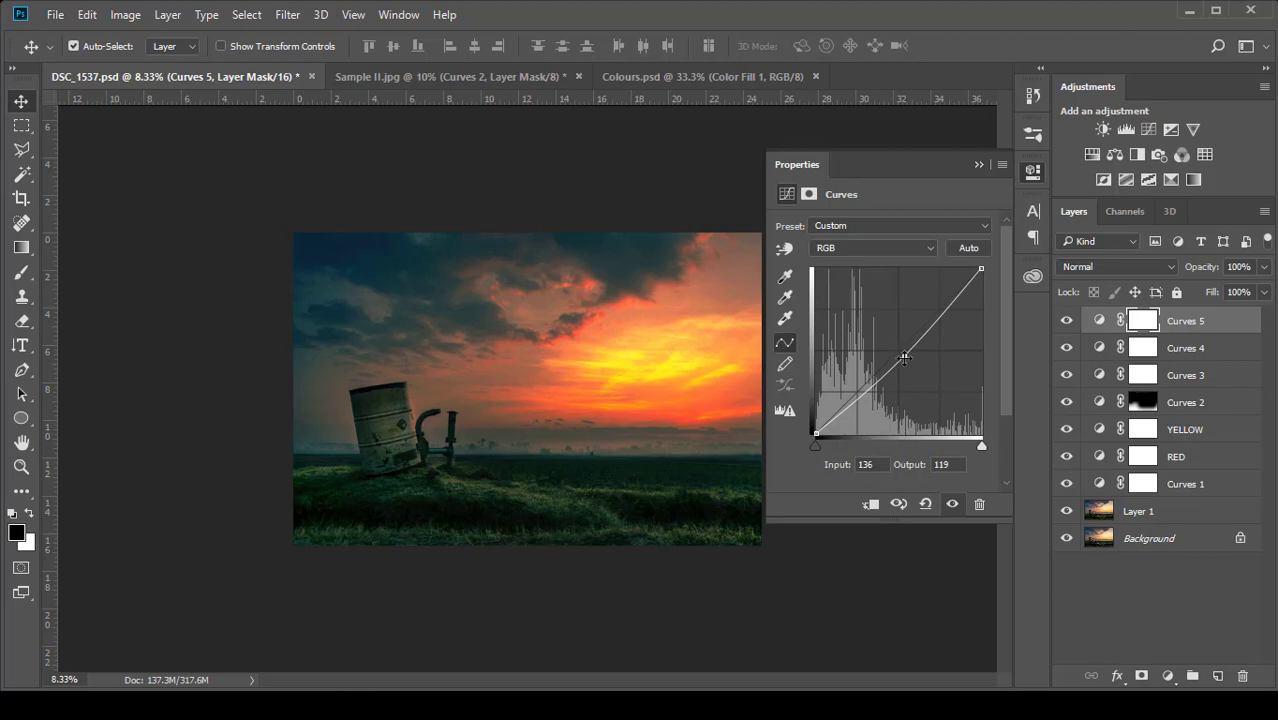
drag(904, 356, 899, 351)
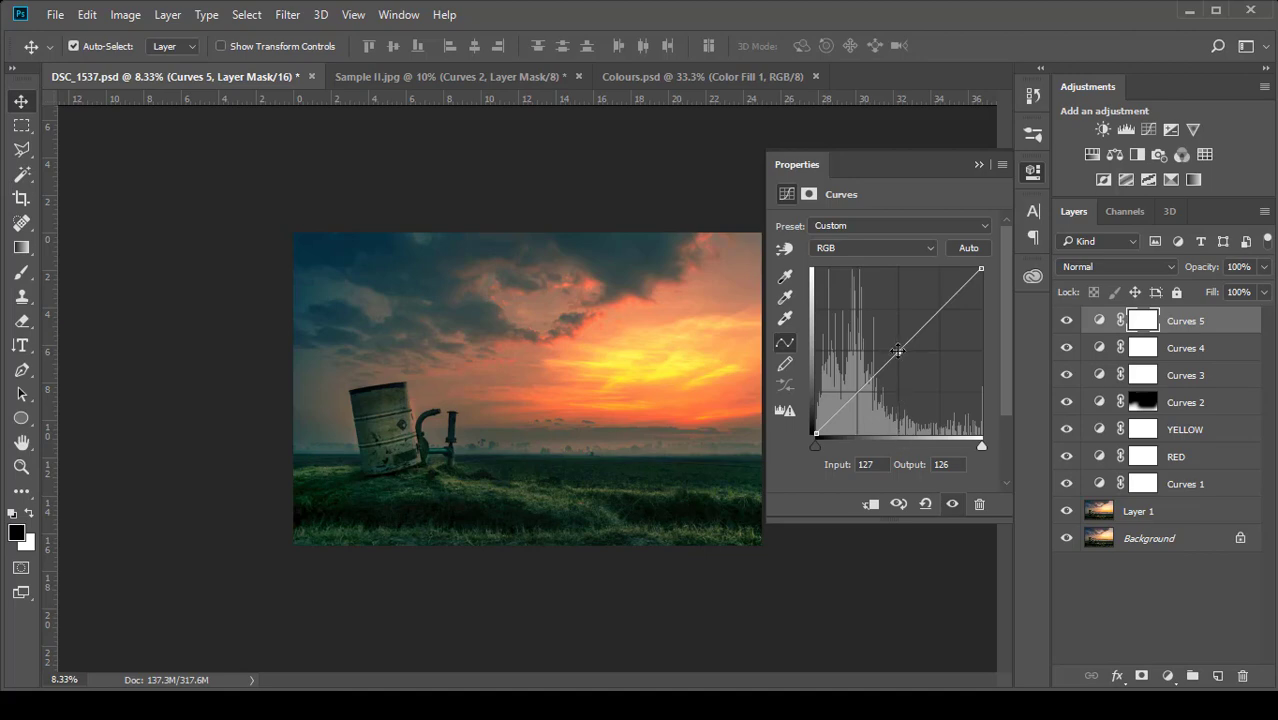
drag(897, 350, 898, 372)
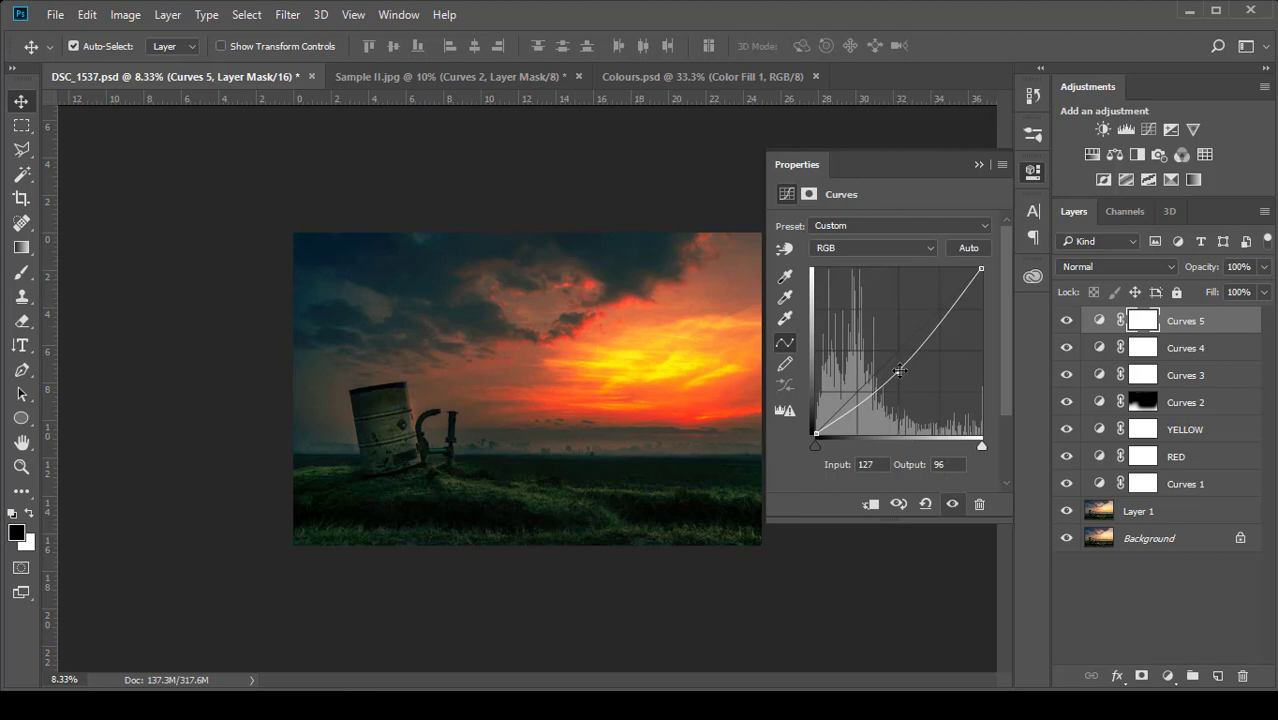
drag(898, 372, 899, 351)
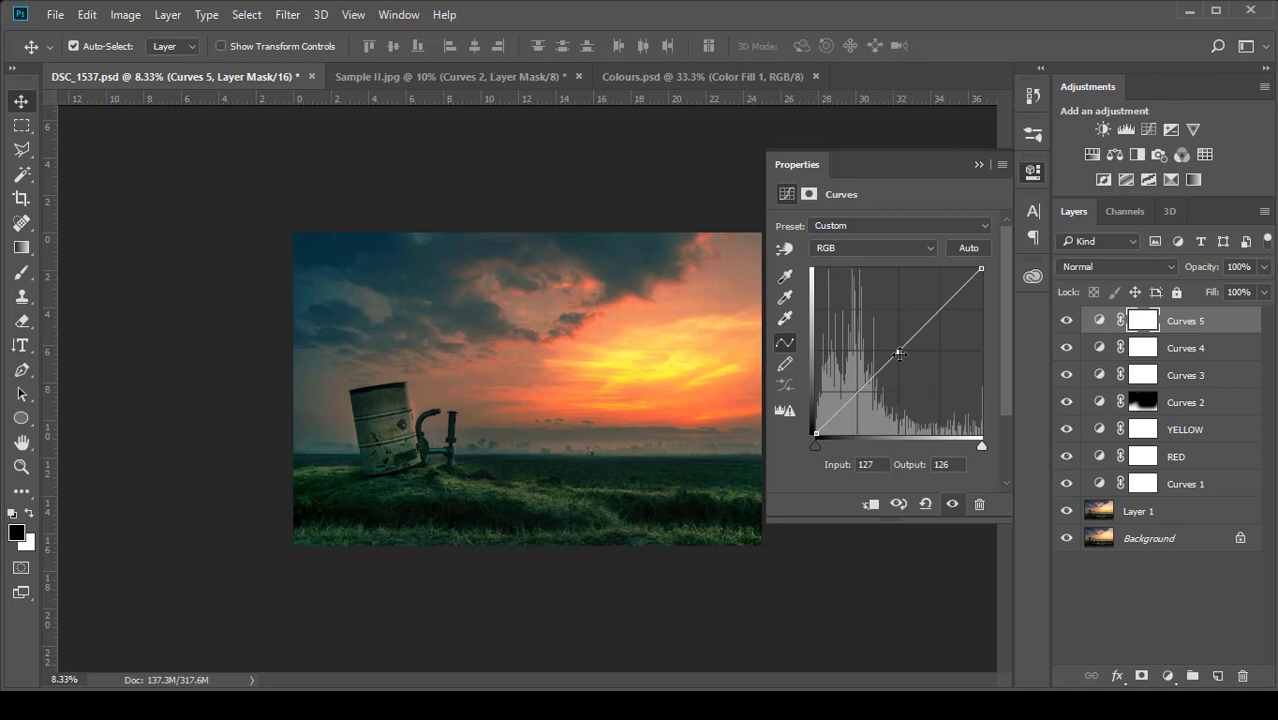
drag(899, 354, 898, 376)
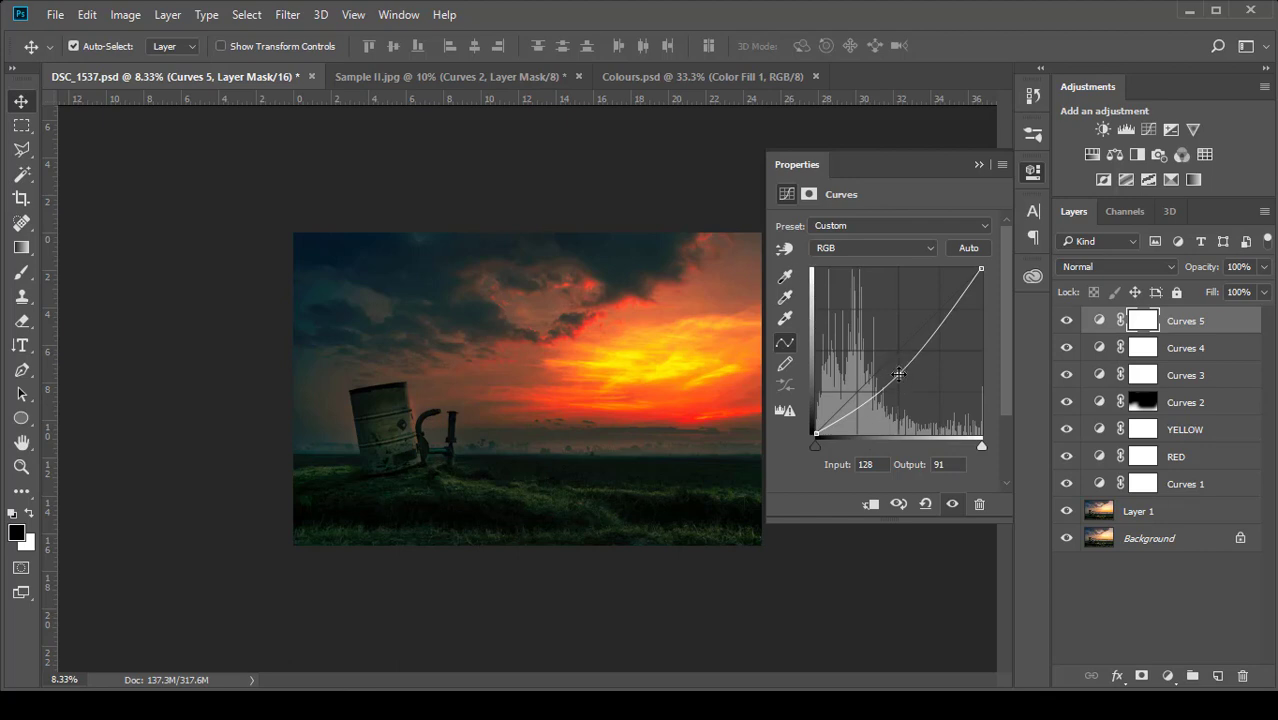
drag(899, 371, 899, 351)
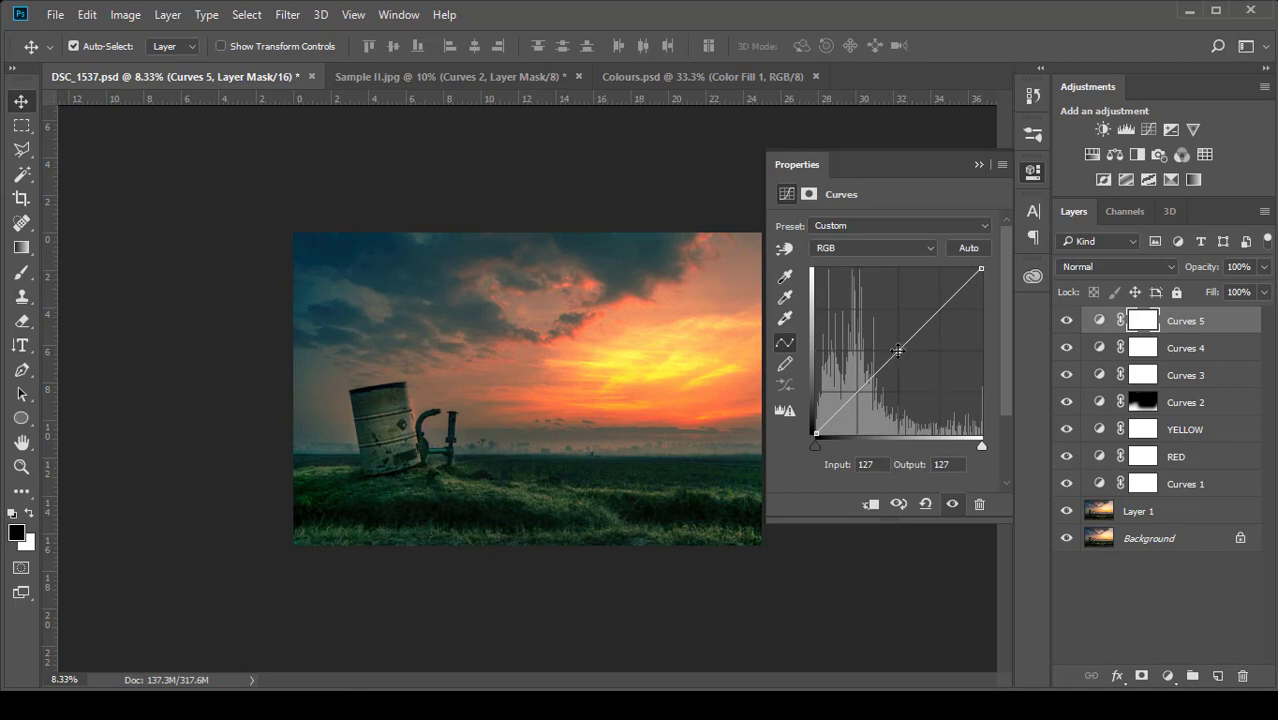
Step: Try brightening the midtones by shifting the RGB point to input 89 at output 127, and undo the shift
drag(897, 350, 874, 351)
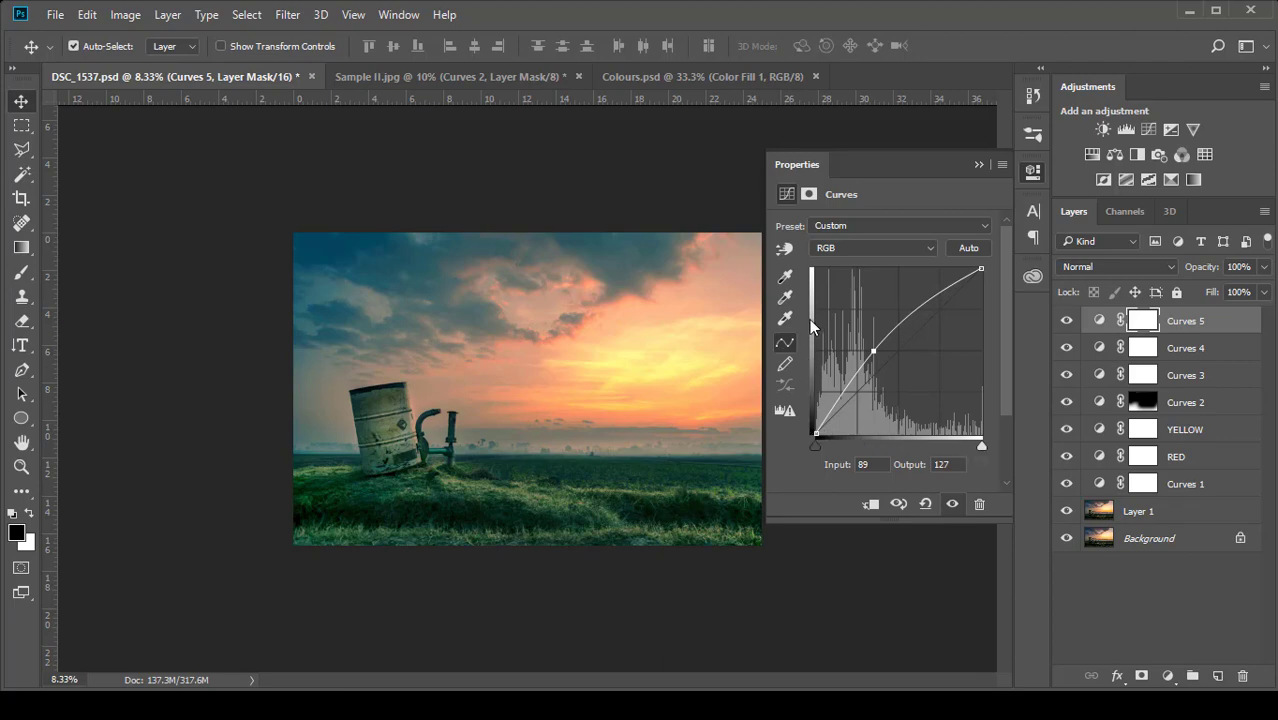
key(ctrl)
key(ctrl+z)
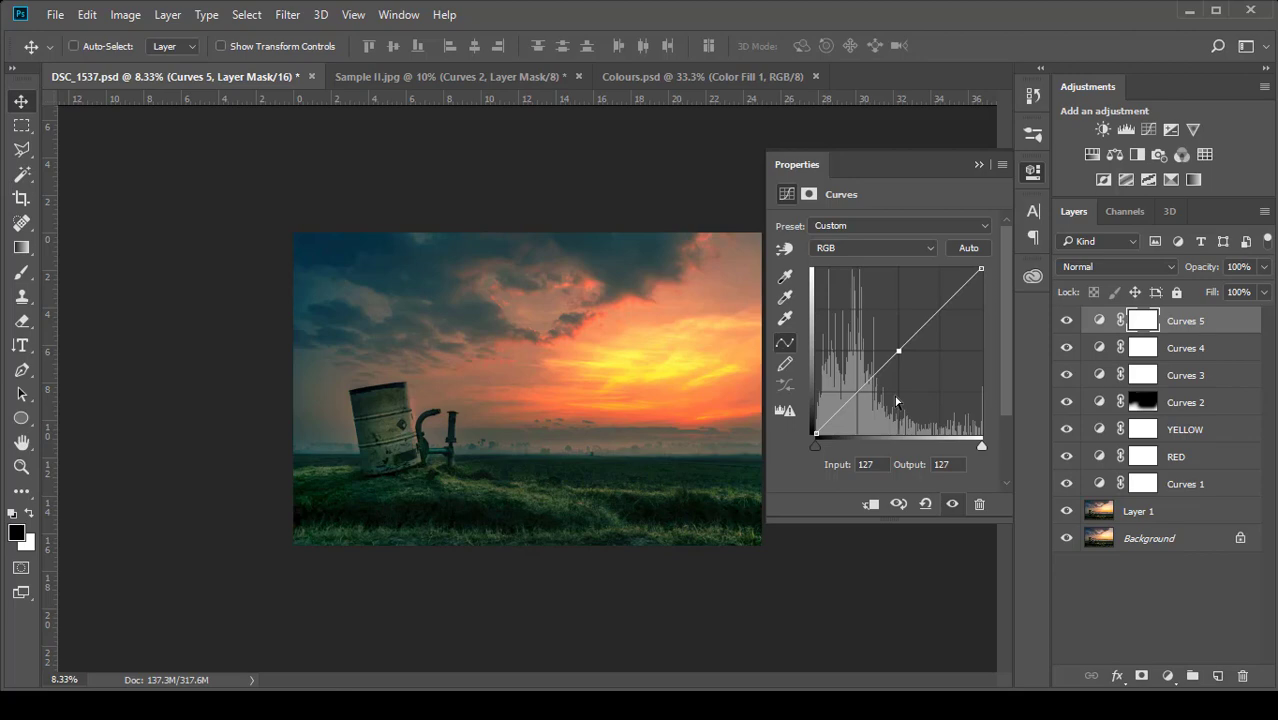
Step: Nudge the midtone point towards lower input values in small increments, undo the nudges and remove the point from the RGB curve
key(Left)
key(Left)
key(Left)
key(Left)
key(Left)
key(Left)
key(Left)
key(Left)
key(Left)
key(Left)
key(Left)
key(Left)
key(Left)
key(Left)
key(Left)
key(Left)
key(Left)
key(Left)
key(Left)
key(ctrl+z)
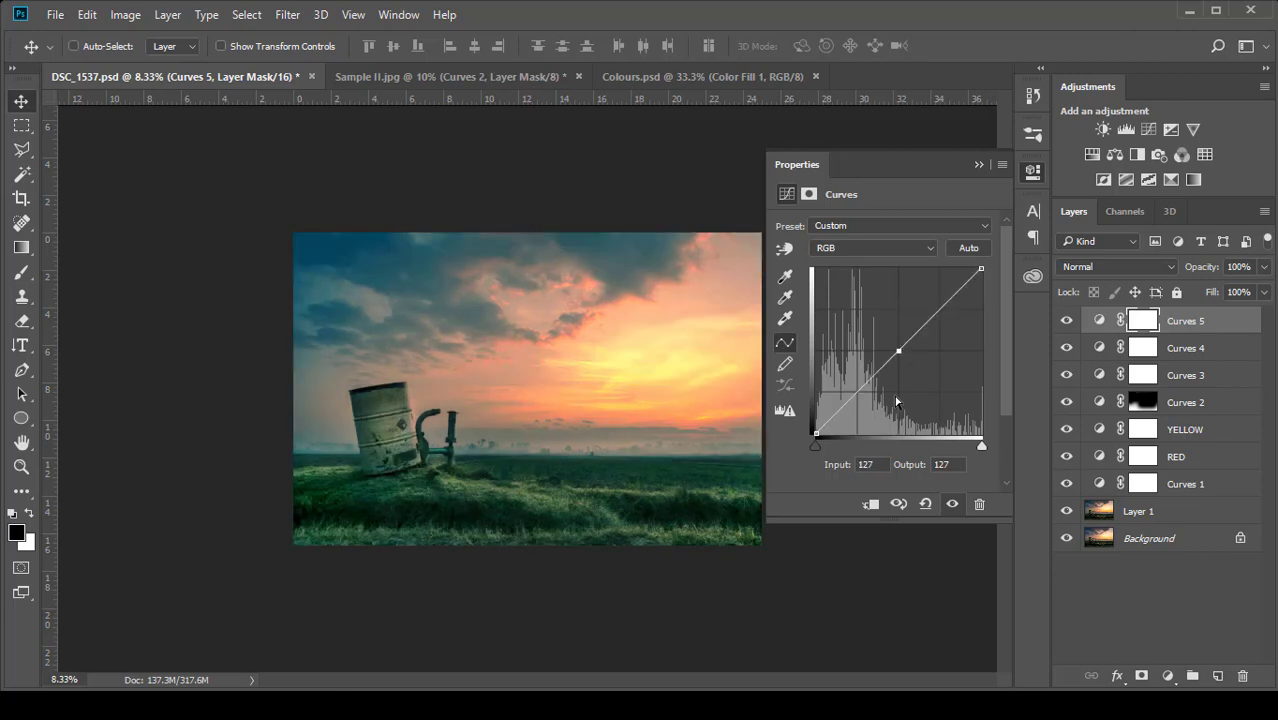
drag(897, 350, 1004, 572)
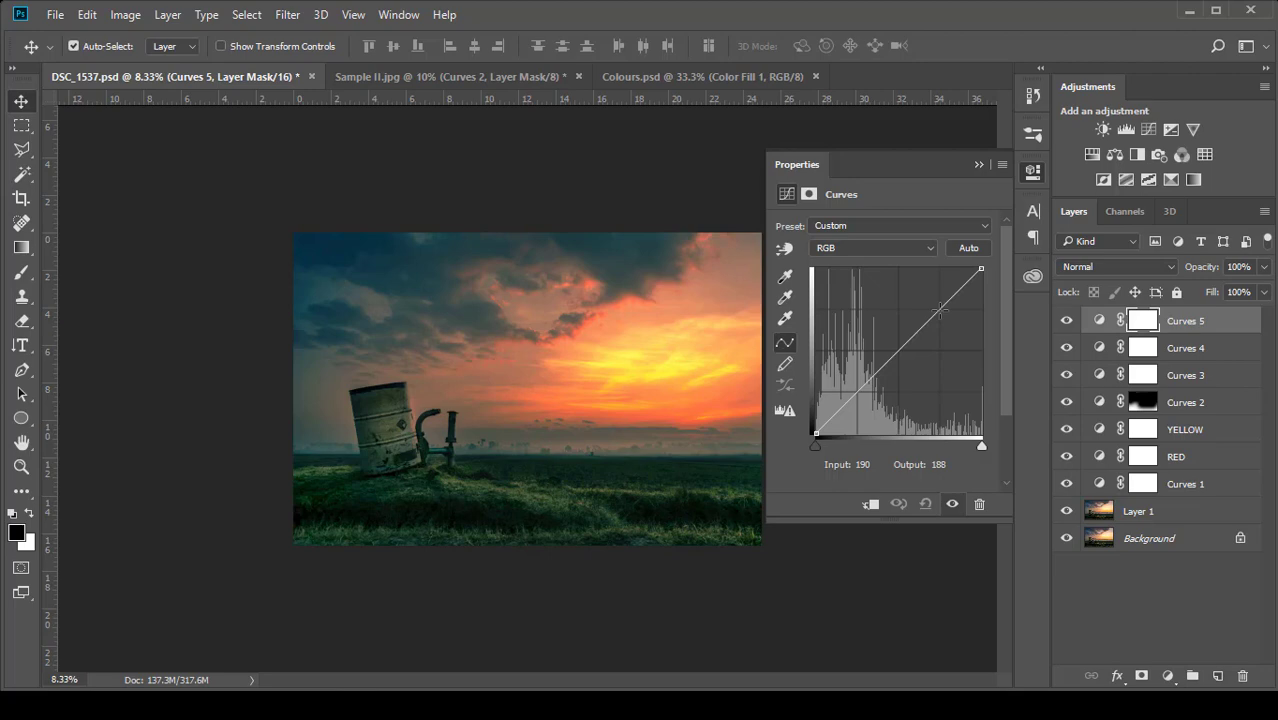
Step: Try an extreme S-bend on the RGB curve by pulling the highlights far down and raising input 69 to output 171, and undo both points
drag(940, 310, 938, 399)
drag(861, 433, 861, 323)
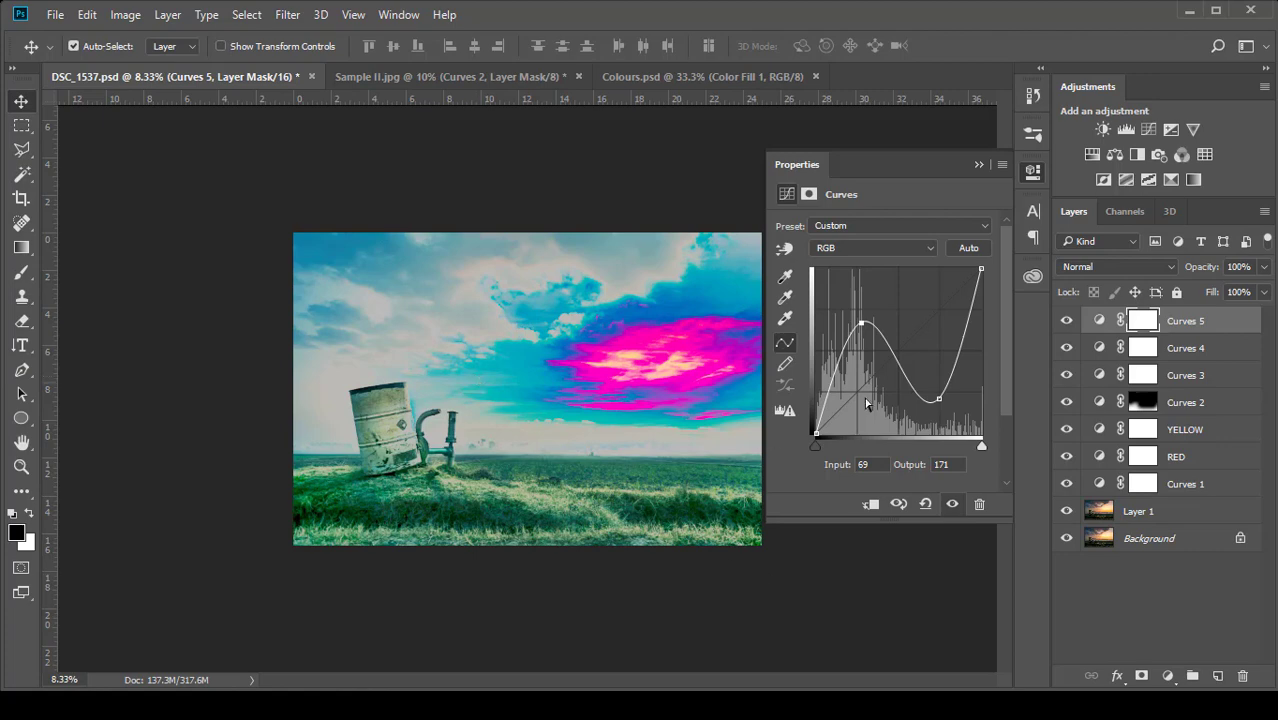
key(ctrl+z)
key(ctrl+z)
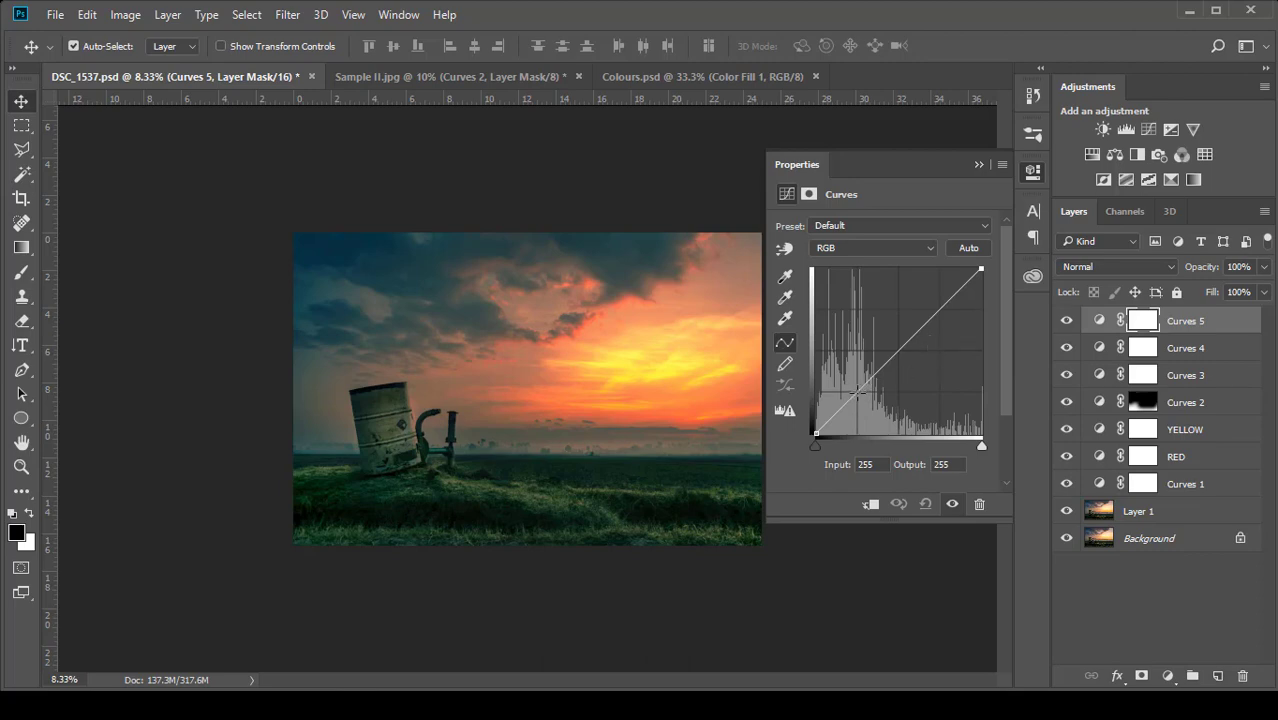
Step: Try raising the shadows to output 107 at input 64 and lowering the highlights to output 149 at input 189, and undo both points
drag(857, 393, 857, 365)
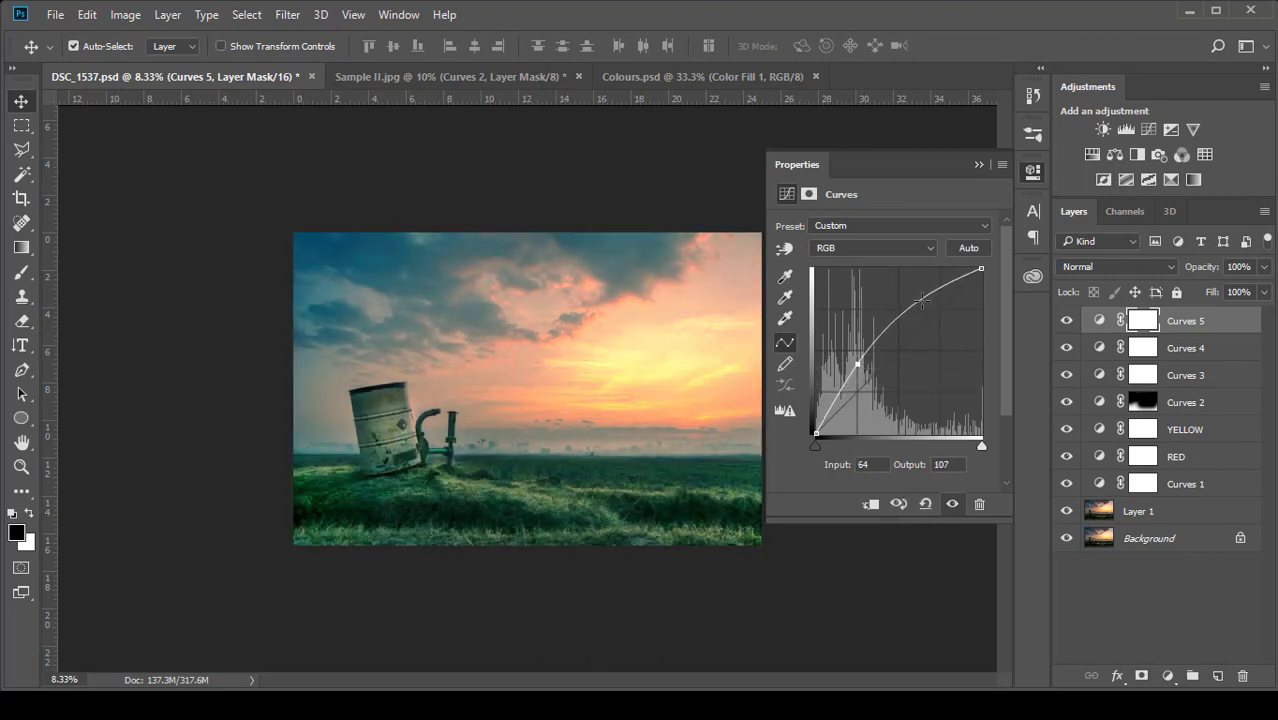
drag(921, 300, 938, 337)
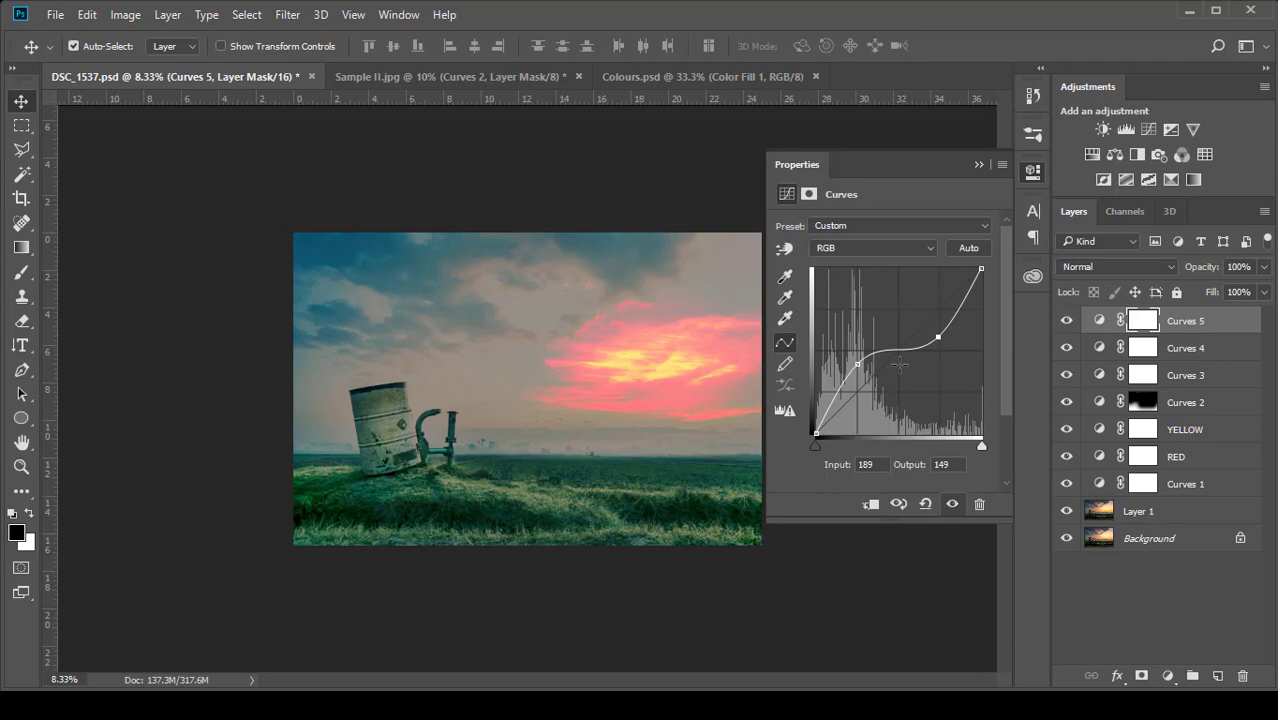
key(ctrl+alt+z)
key(ctrl+alt+z)
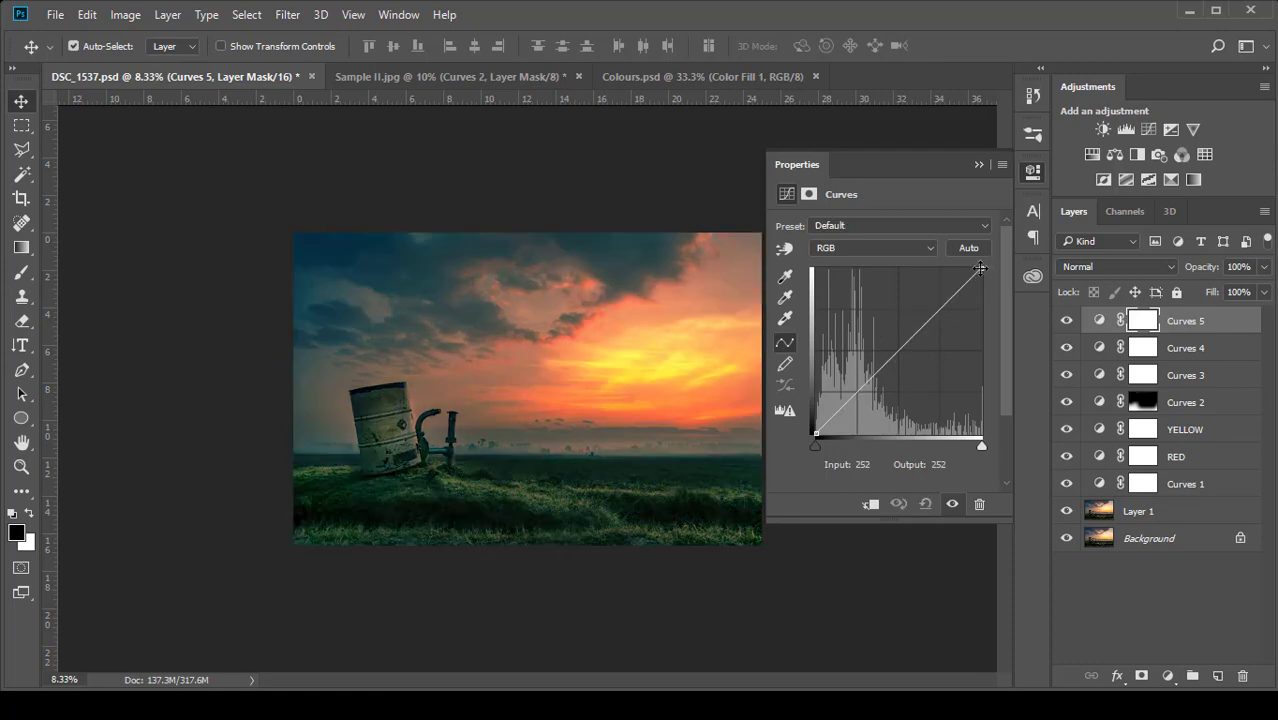
Step: Try flattening the RGB curve with the white endpoint at output 129 and the black endpoint at output 128, and undo both moves
drag(980, 268, 984, 348)
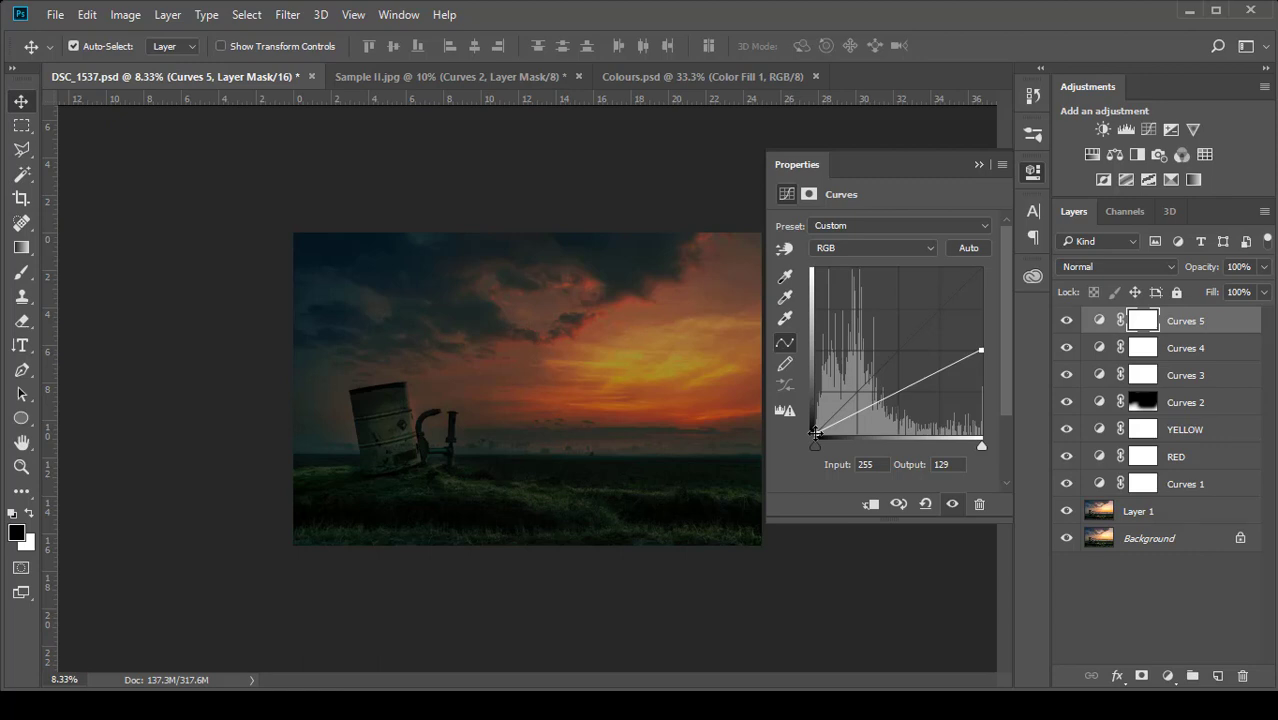
drag(815, 433, 815, 350)
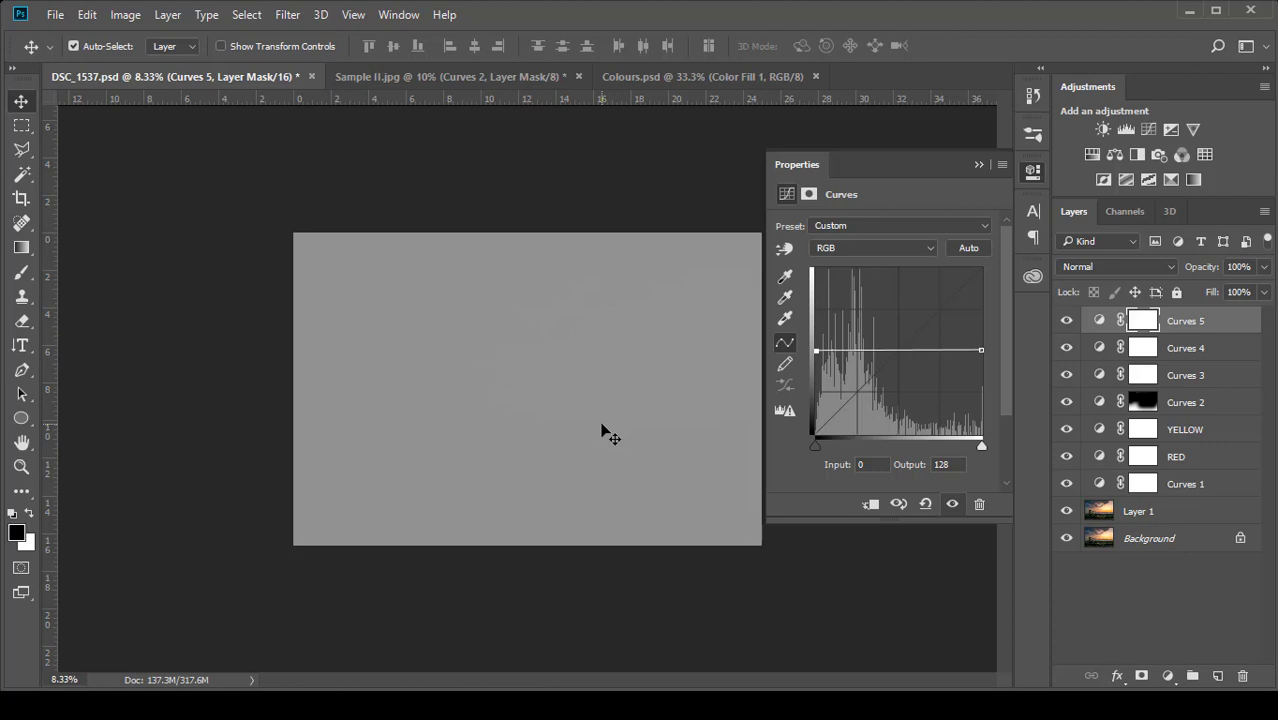
key(ctrl+z)
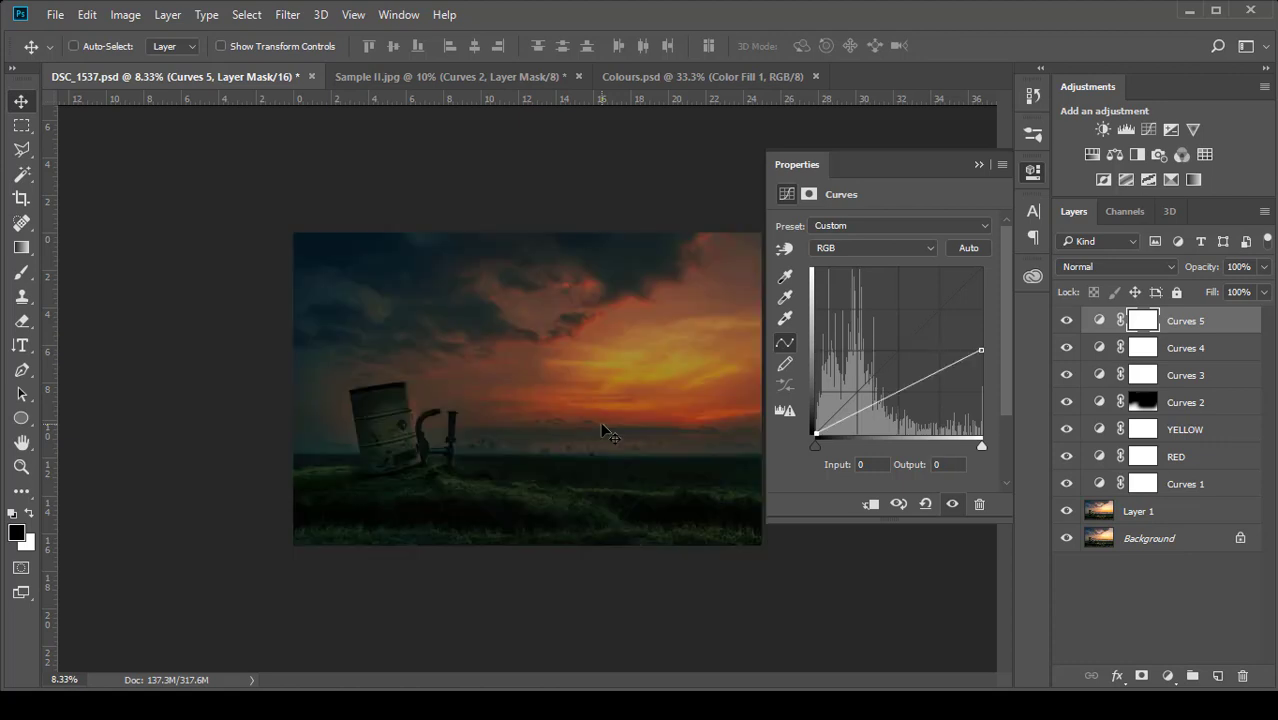
key(ctrl+z)
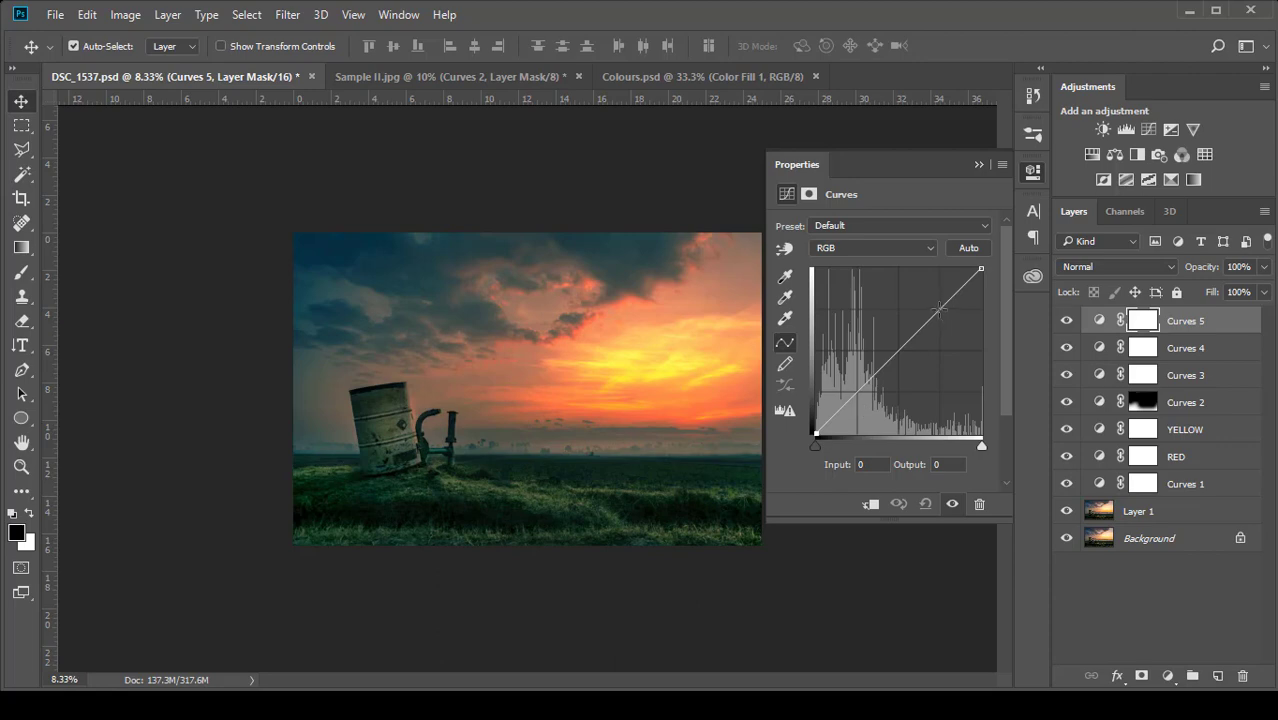
Step: Raise the RGB shadows to output 113 at input 48, place the highlights at input 194 and output 165, and collapse the curve properties
drag(940, 310, 939, 291)
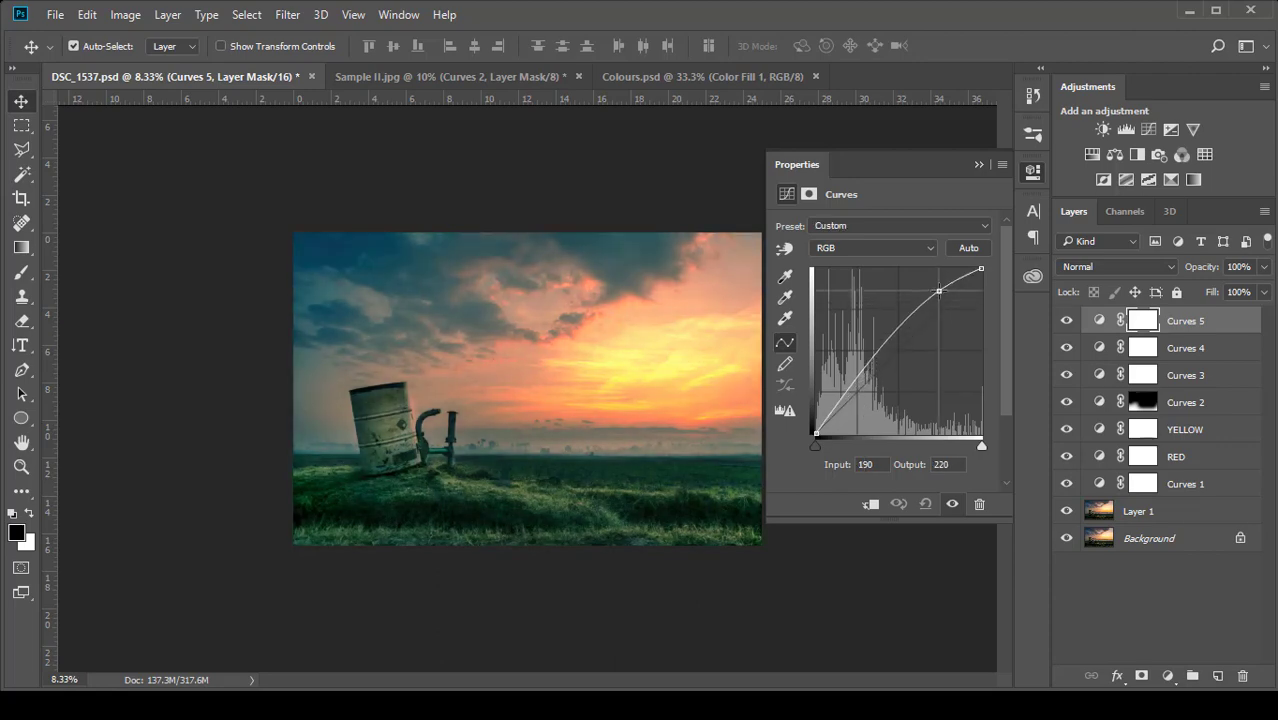
mouse_move(863, 373)
mouse_down()
mouse_move(868, 405)
mouse_move(847, 361)
mouse_up()
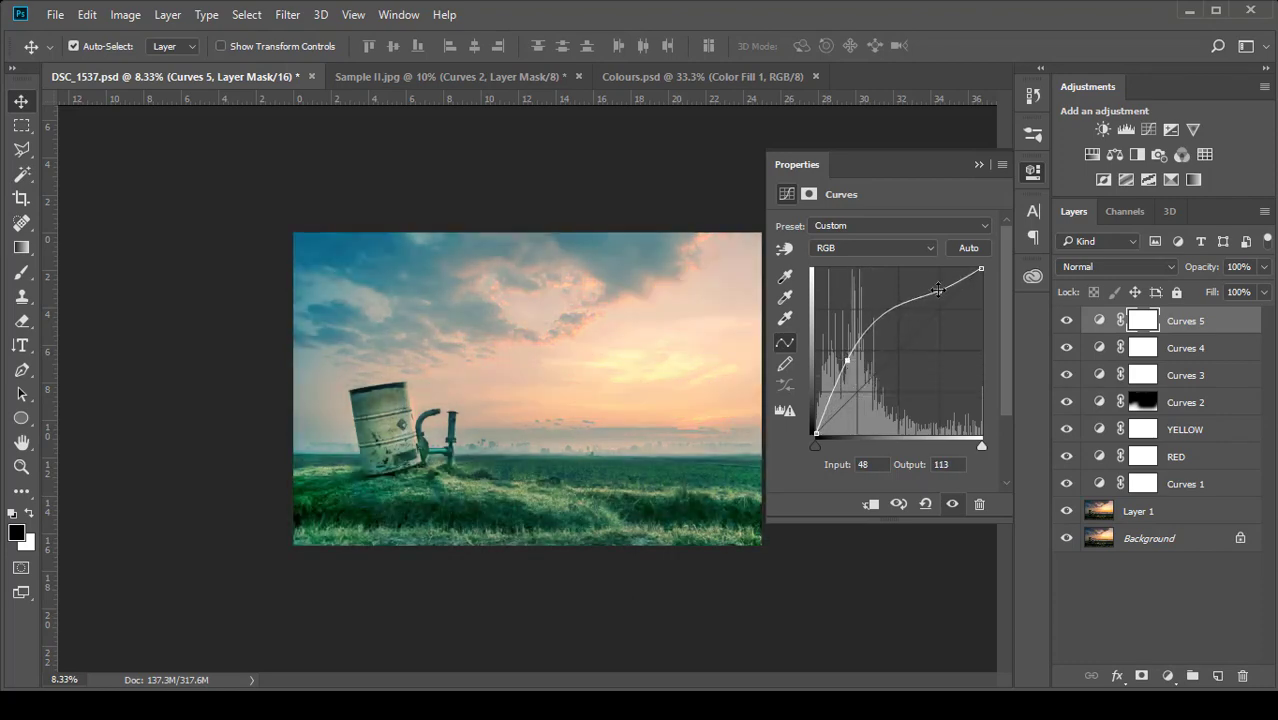
drag(937, 289, 941, 326)
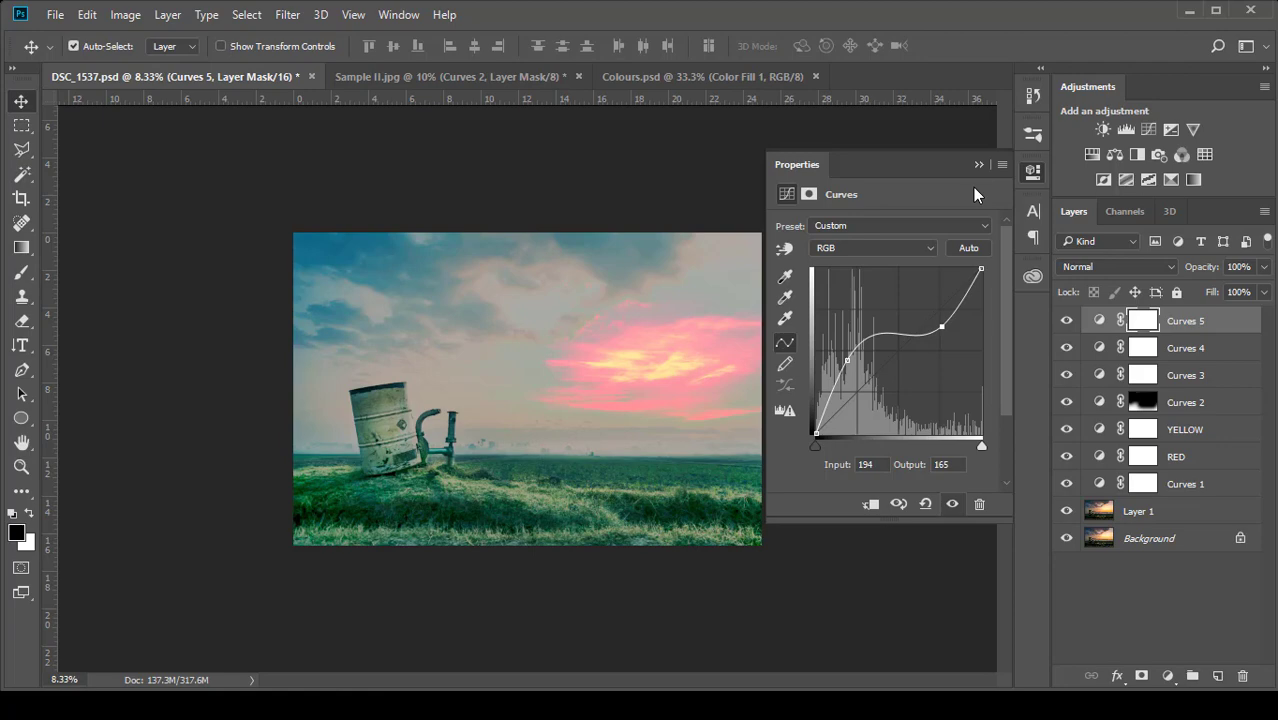
click(979, 165)
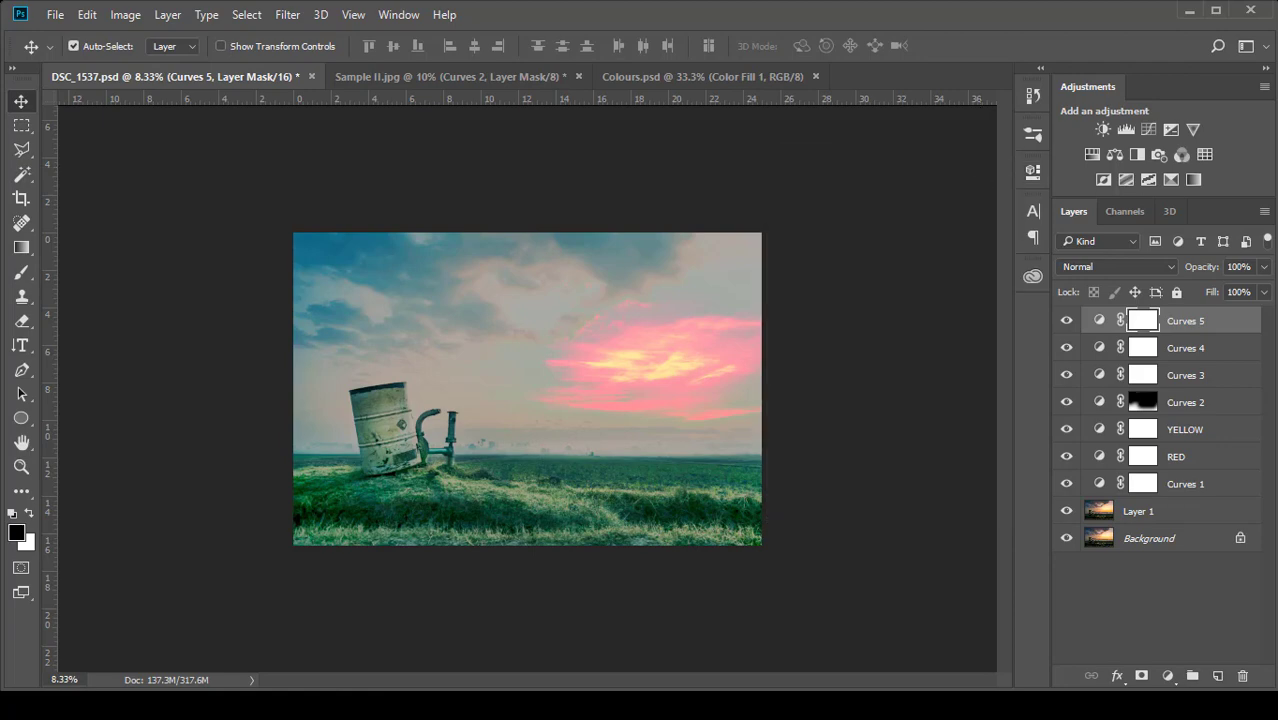